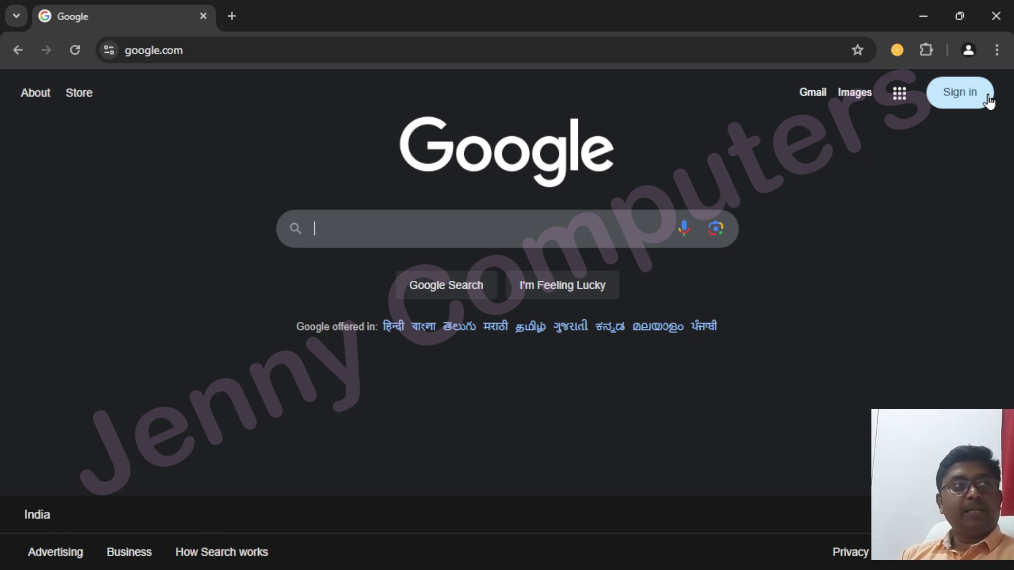
Search Google for 'tally prime'
{"action": "type", "text": "tall"}
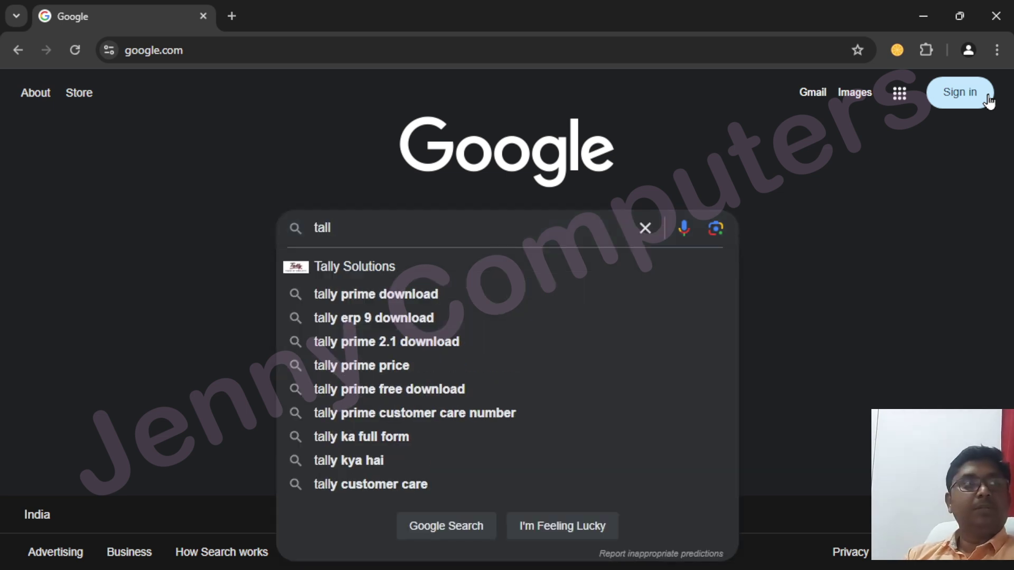
{"action": "type", "text": "y"}
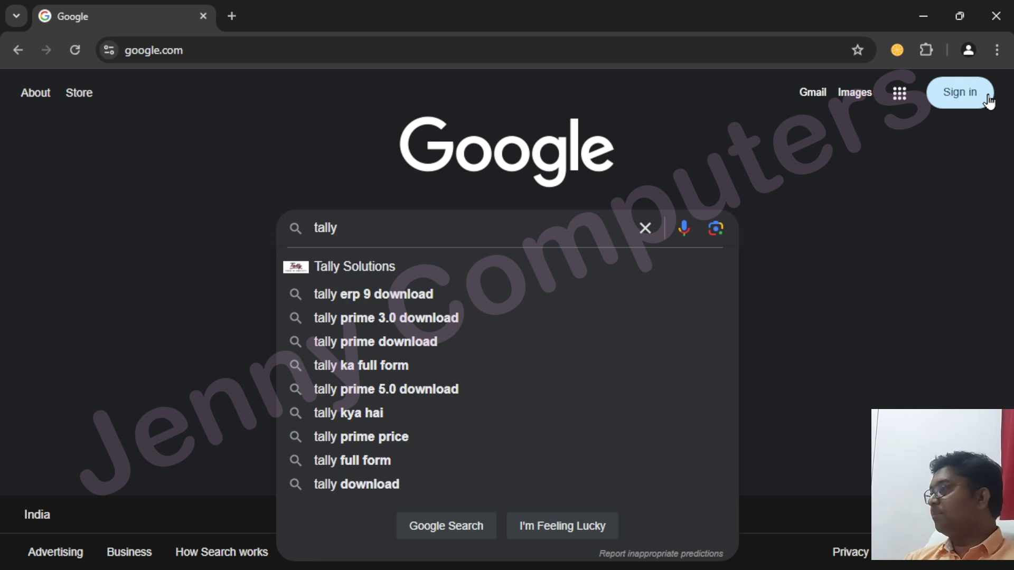
{"action": "type", "text": "prime"}
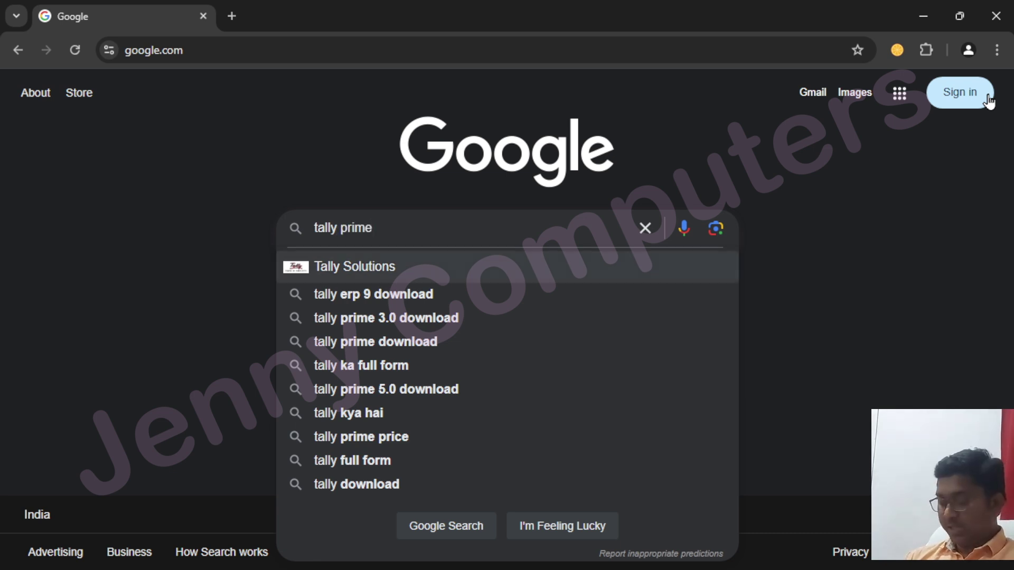
{"action": "key", "text": "Return"}
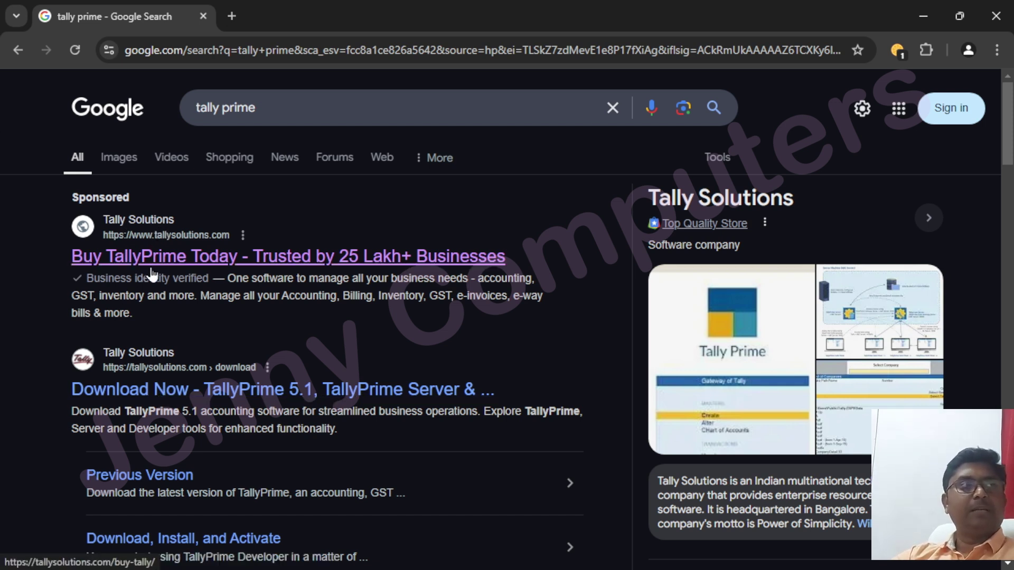
Open the sponsored 'Buy TallyPrime Today' result and scroll through the licence price cards
{"action": "left_click", "coordinate": [134, 241]}
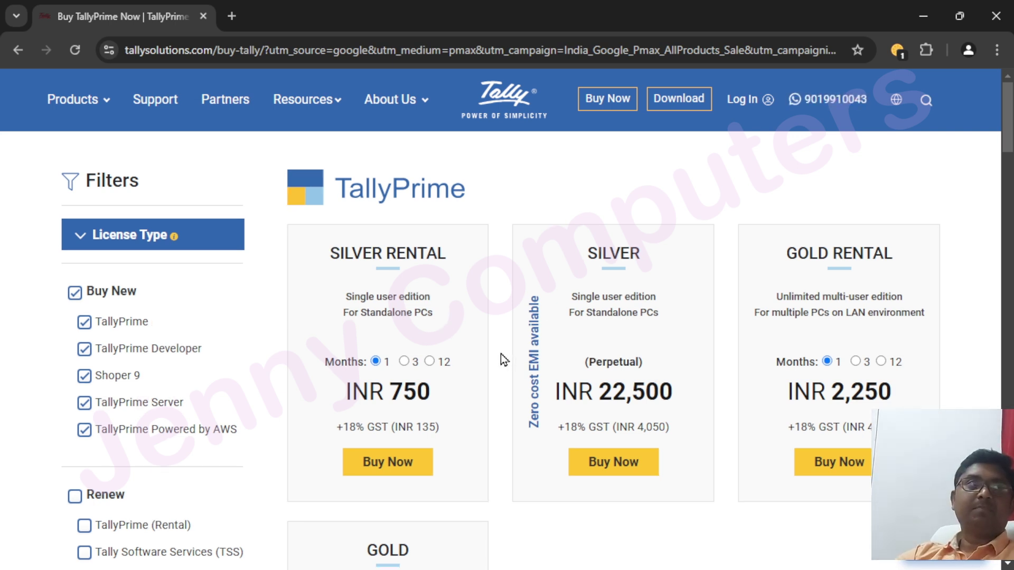
{"action": "scroll", "coordinate": [500, 355], "scroll_direction": "down", "scroll_amount": 1}
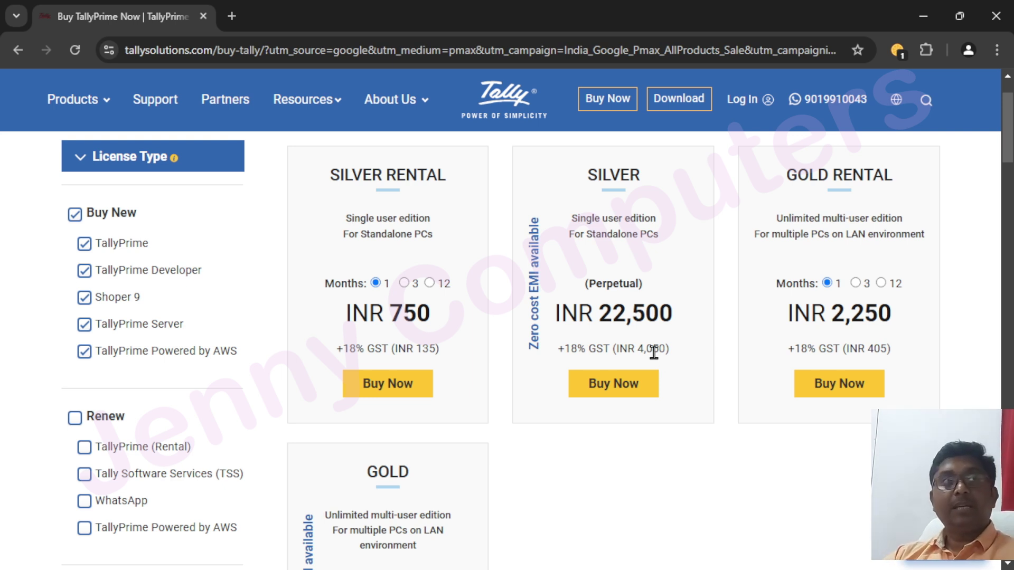
{"action": "scroll", "coordinate": [574, 426], "scroll_direction": "down", "scroll_amount": 7}
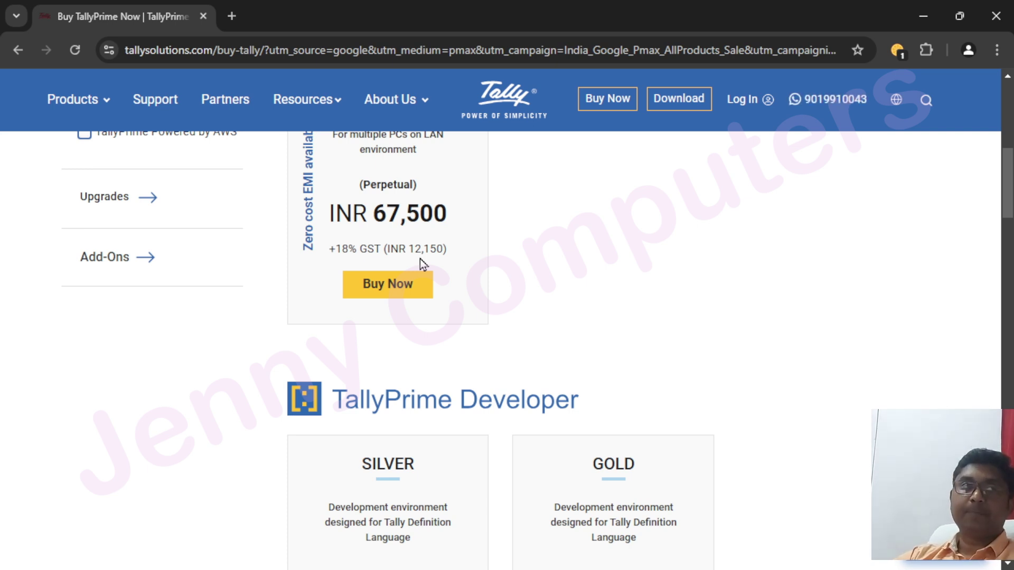
{"action": "scroll", "coordinate": [514, 281], "scroll_direction": "up", "scroll_amount": 4}
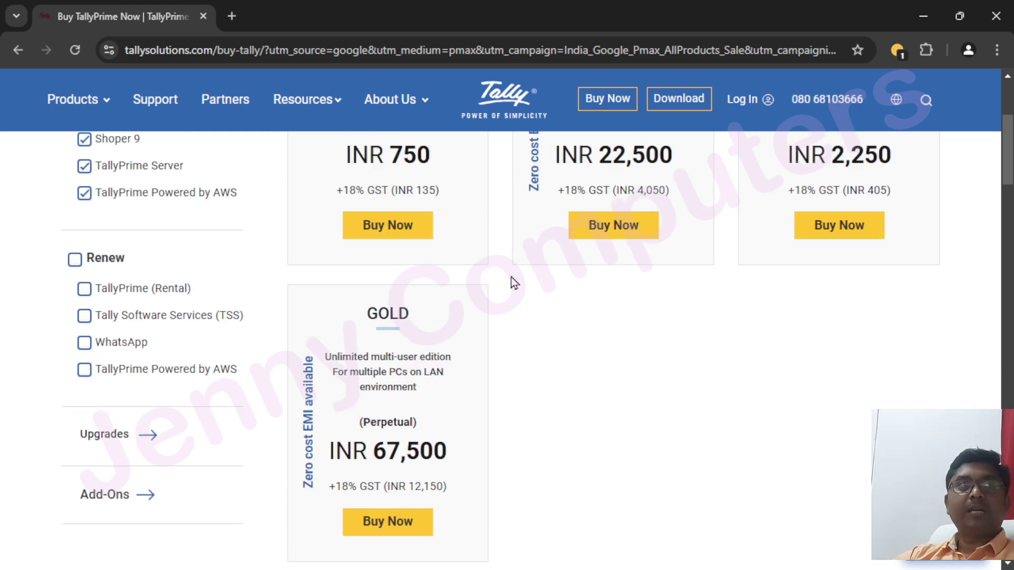
{"action": "scroll", "coordinate": [547, 351], "scroll_direction": "up", "scroll_amount": 2}
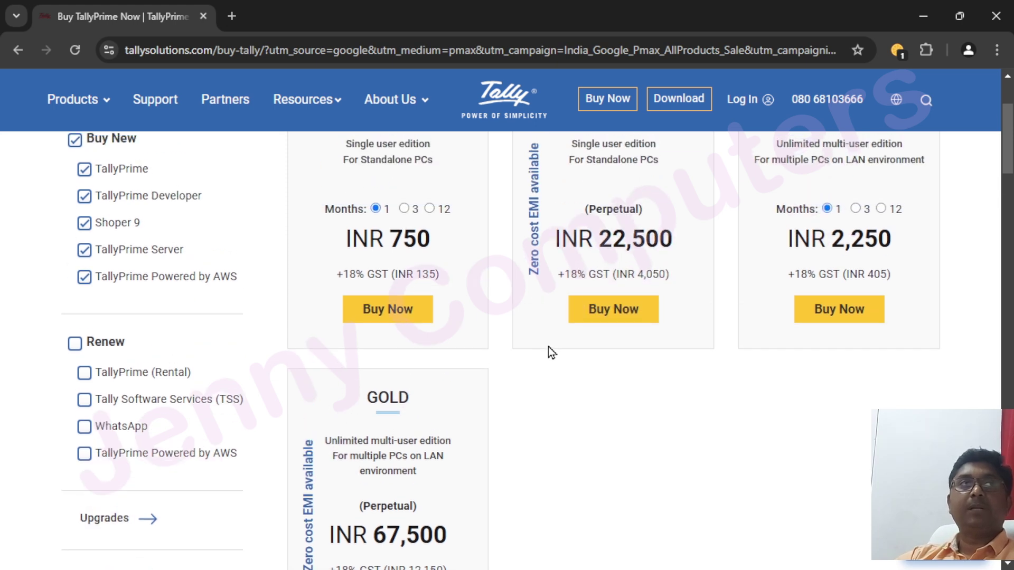
{"action": "scroll", "coordinate": [548, 353], "scroll_direction": "up", "scroll_amount": 3}
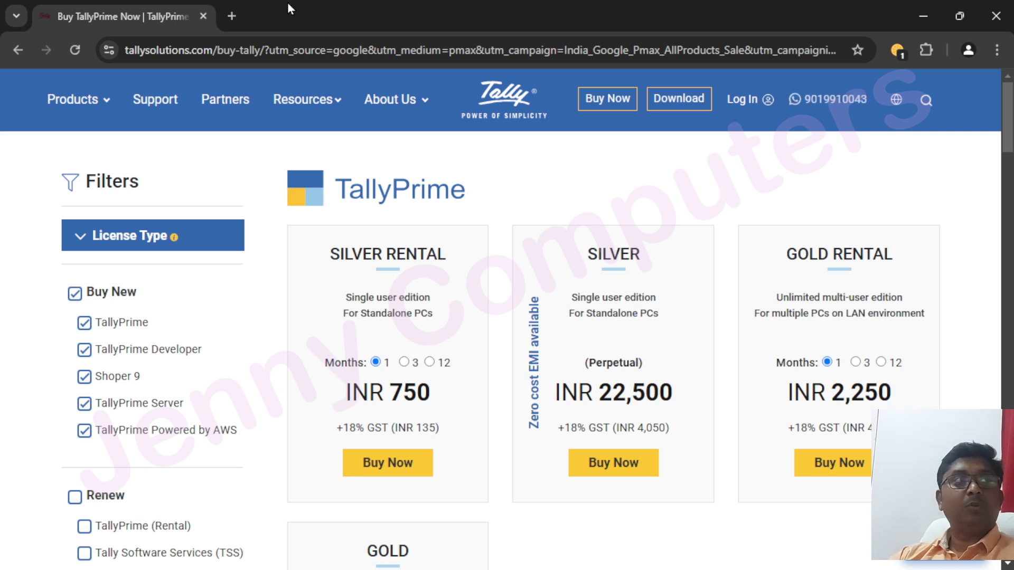
In a new tab, search Google for 'tally one week free' and open the 'Get a 7-Day Free Trial' result
{"action": "left_click", "coordinate": [233, 17]}
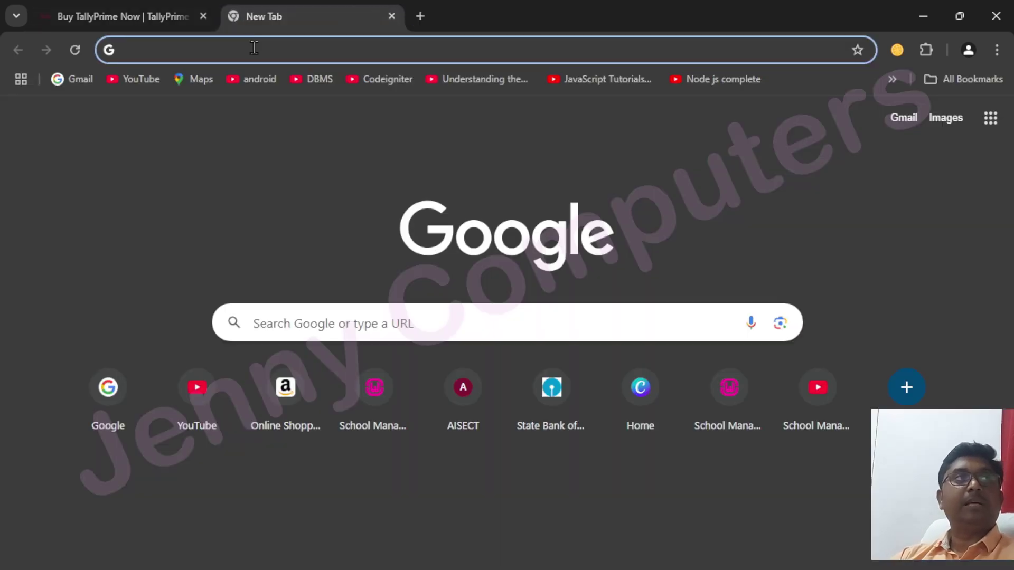
{"action": "type", "text": "goo"}
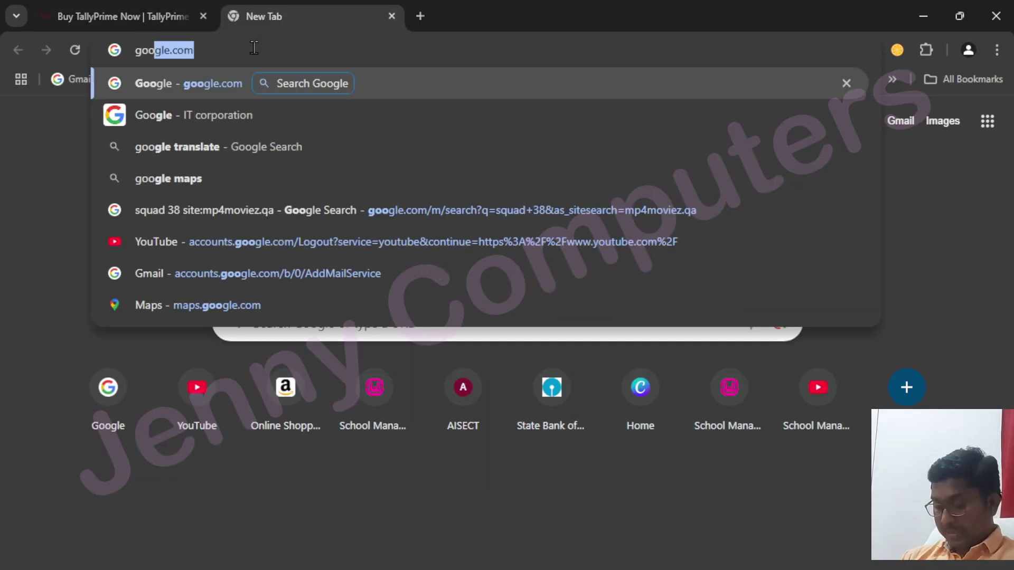
{"action": "key", "text": "Return"}
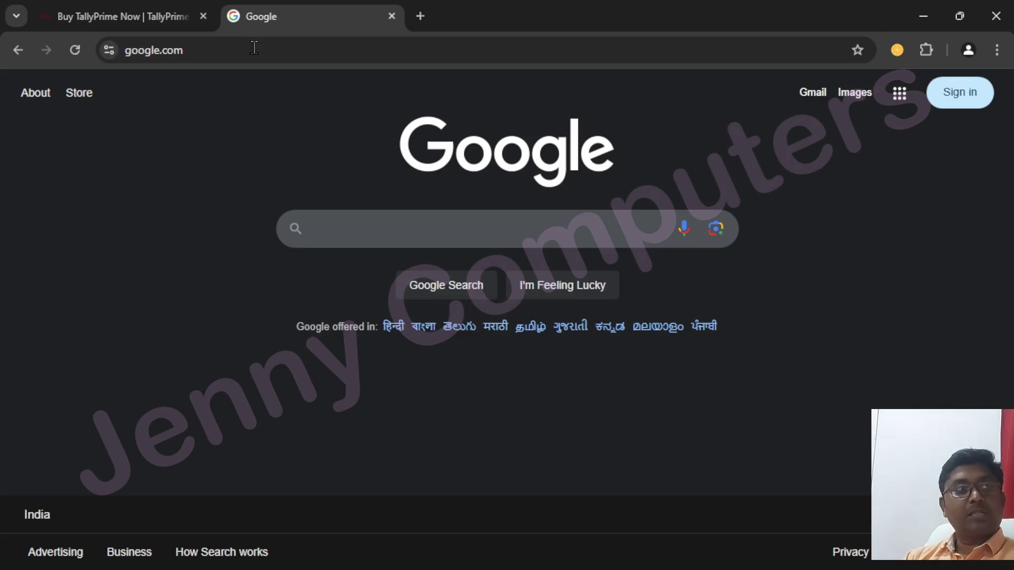
{"action": "type", "text": "tally one week fre"}
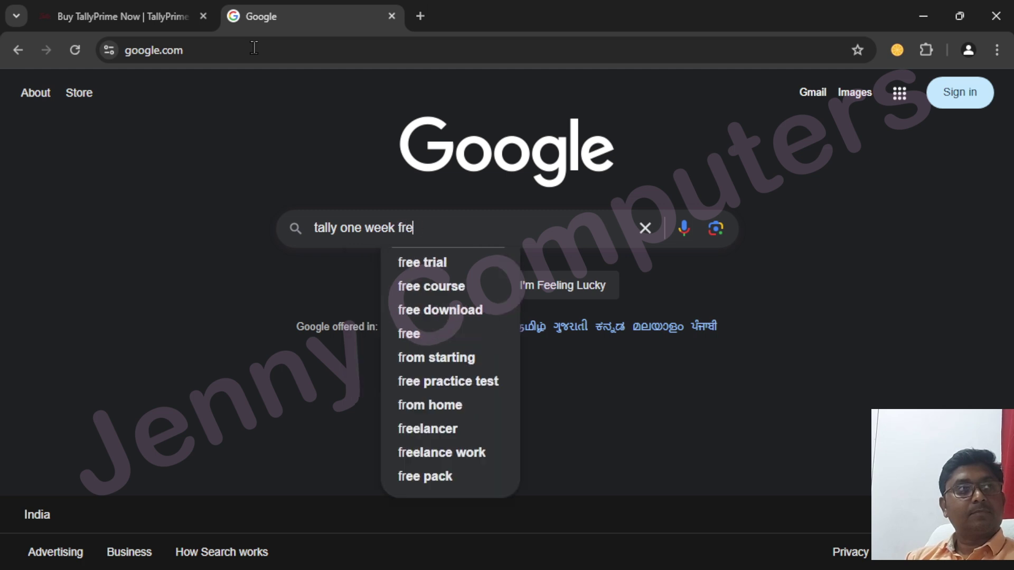
{"action": "type", "text": "e"}
{"action": "key", "text": "Return"}
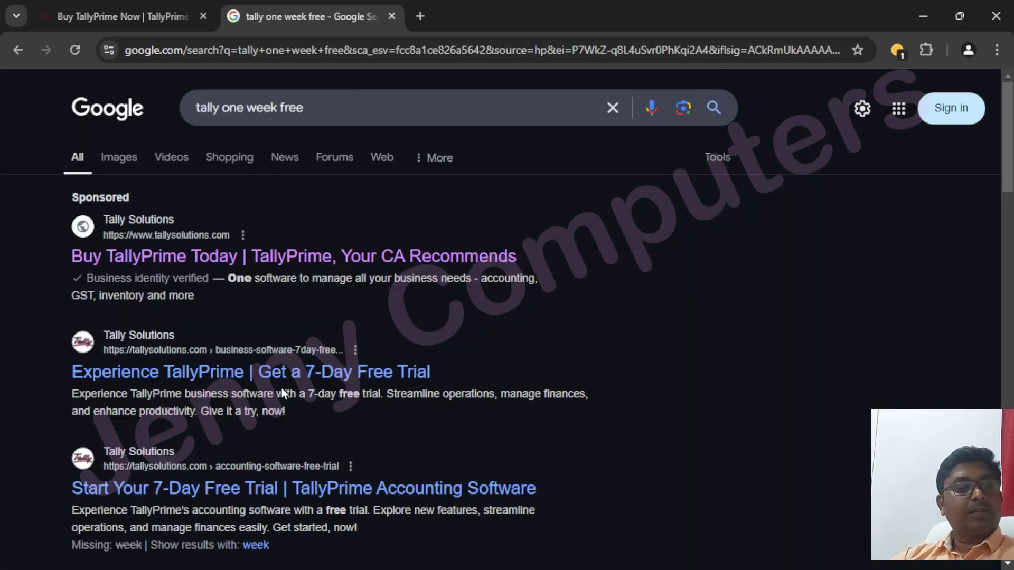
{"action": "left_click", "coordinate": [288, 373]}
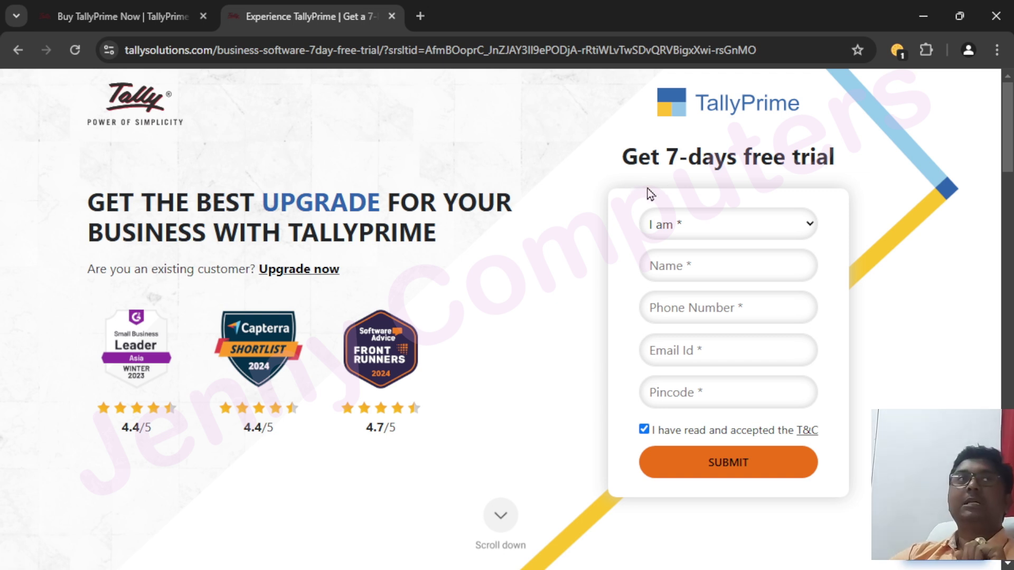
{"action": "left_click", "coordinate": [742, 223]}
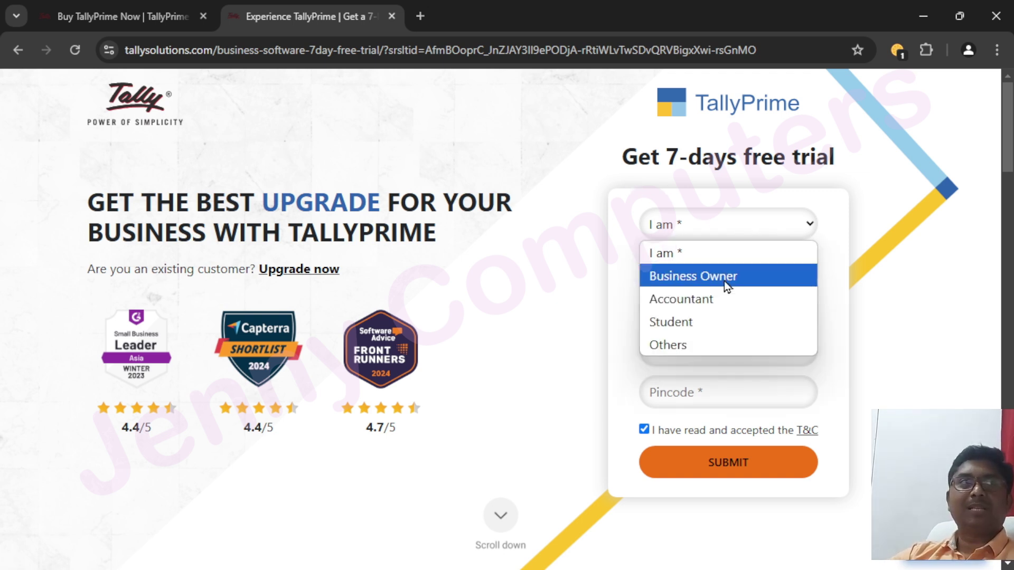
{"action": "left_click", "coordinate": [886, 263]}
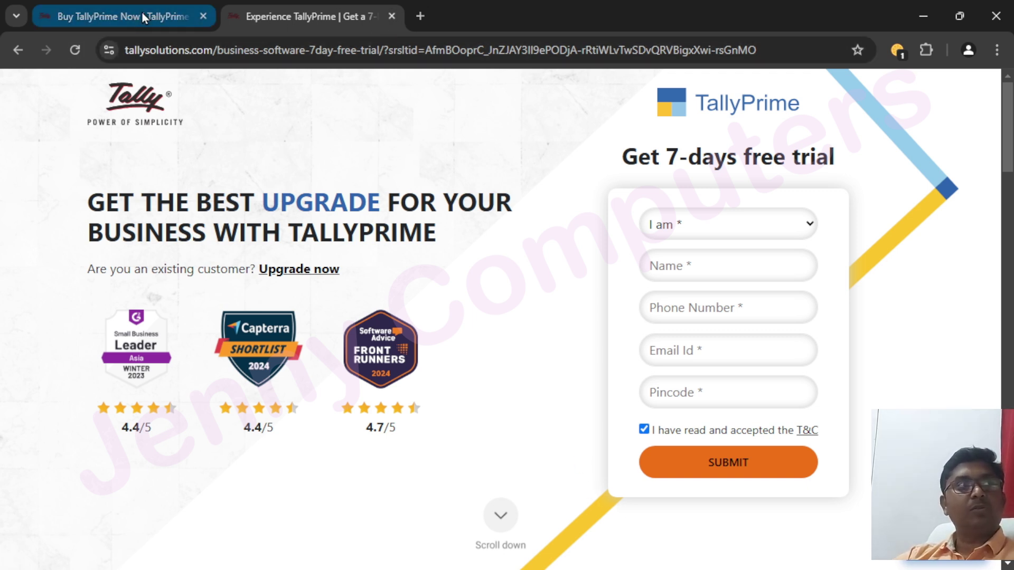
From the Buy TallyPrime tab, go to Download and scroll to the TallyPrime Rel 5.1 product cards
{"action": "left_click", "coordinate": [111, 15]}
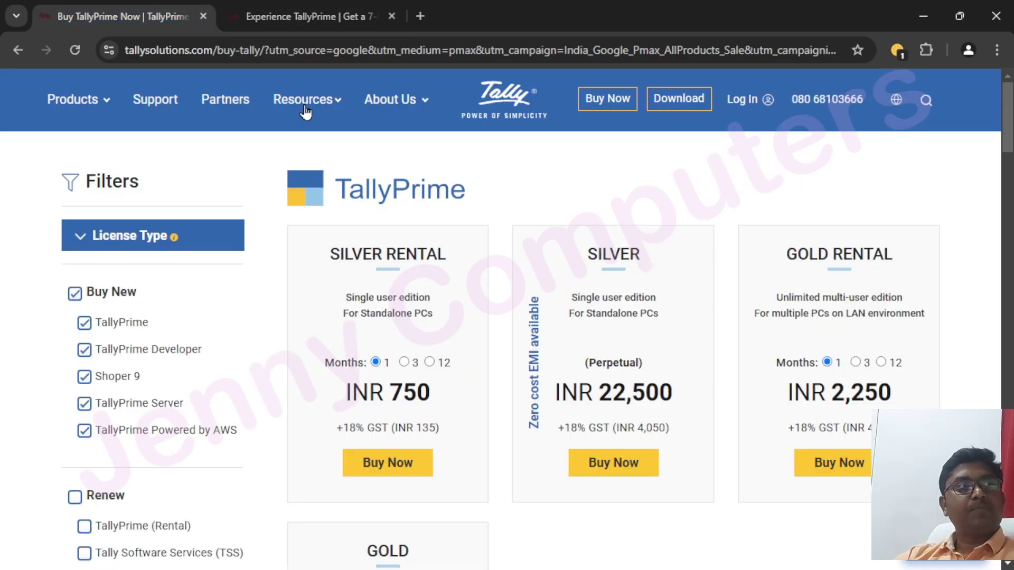
{"action": "left_click", "coordinate": [678, 100]}
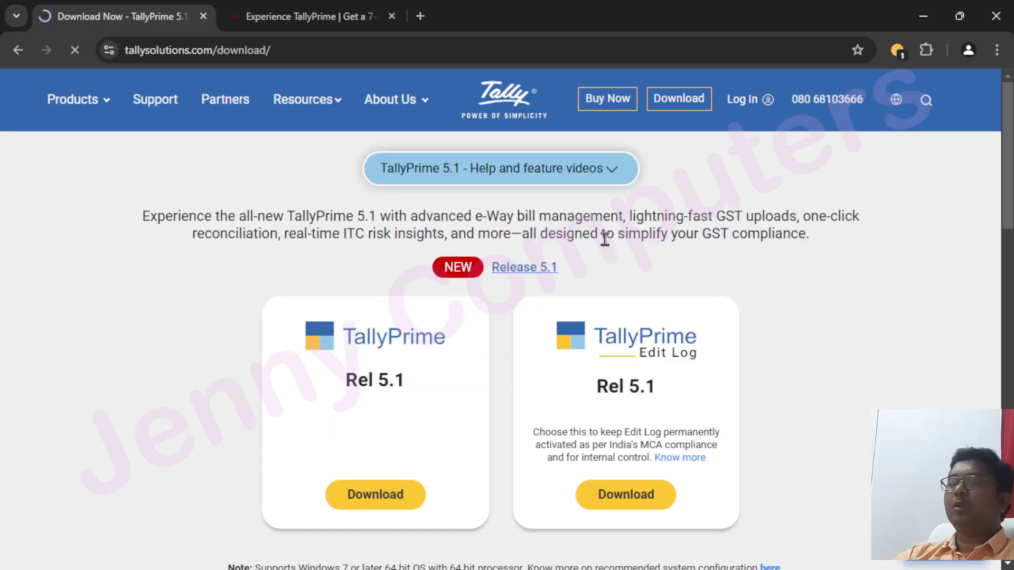
{"action": "scroll", "coordinate": [520, 275], "scroll_direction": "down", "scroll_amount": 3}
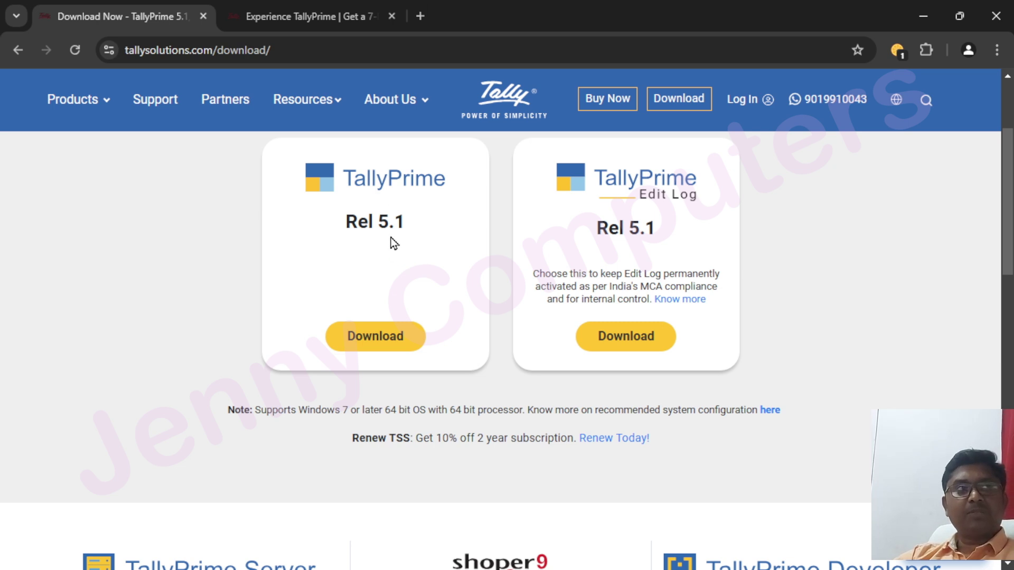
Download the TallyPrime Rel 5.1 installer, check it in the downloads panel, then close Chrome
{"action": "left_click", "coordinate": [376, 347]}
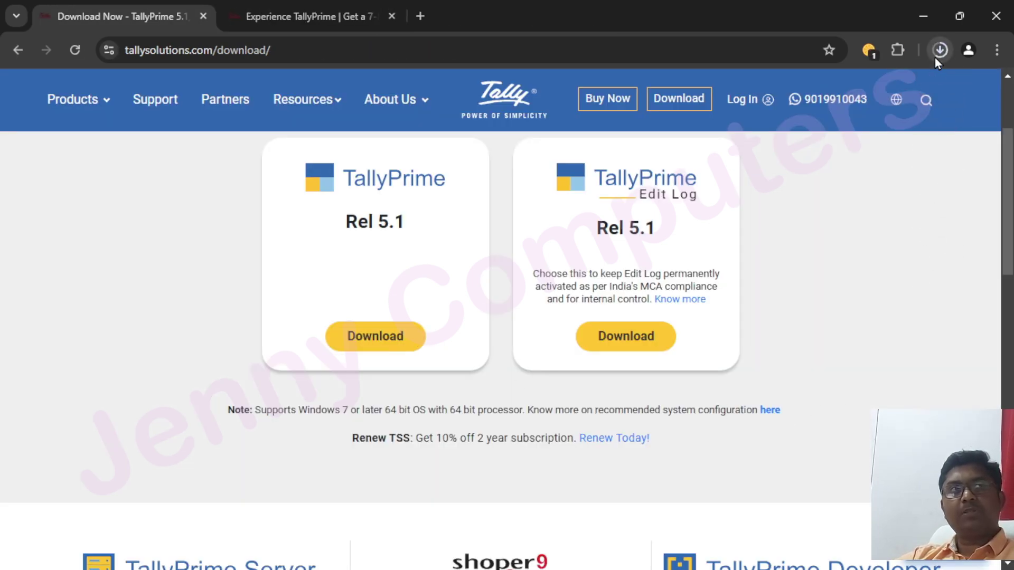
{"action": "left_click", "coordinate": [940, 53]}
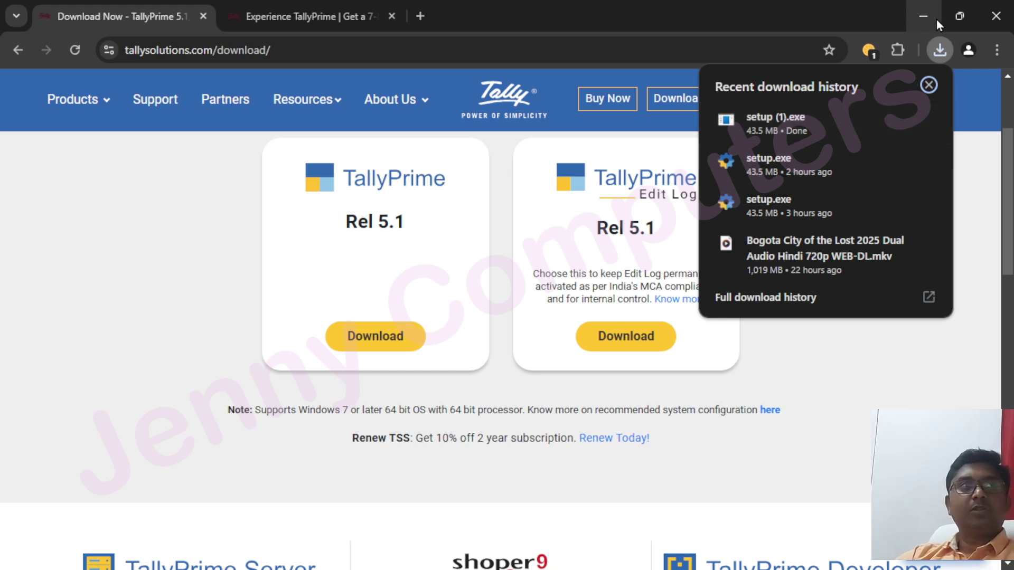
{"action": "left_click", "coordinate": [996, 16]}
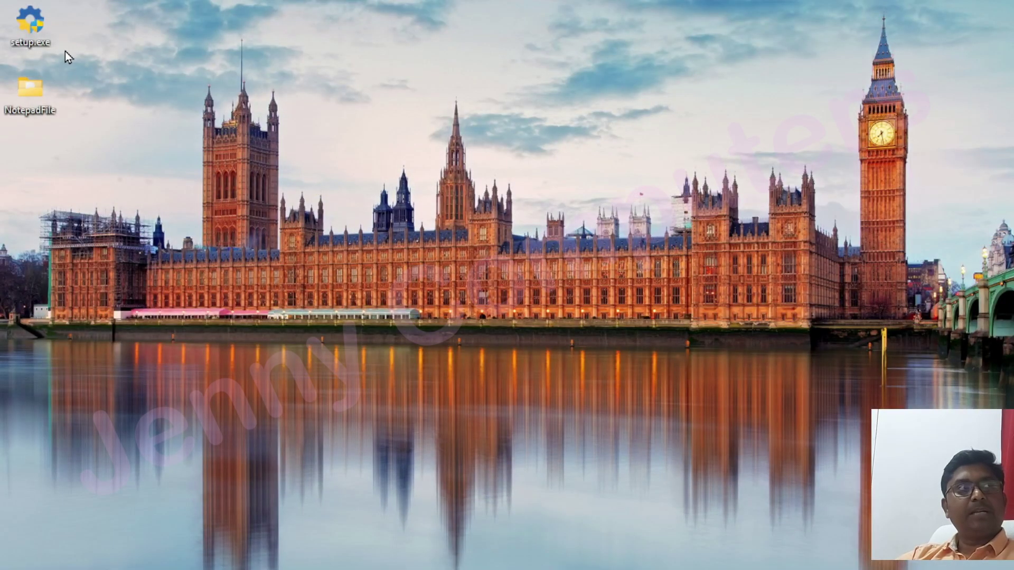
Run setup.exe from the desktop and centre the TallyPrime Setup Manager window on screen
{"action": "left_click_drag", "start_coordinate": [29, 26], "coordinate": [321, 85]}
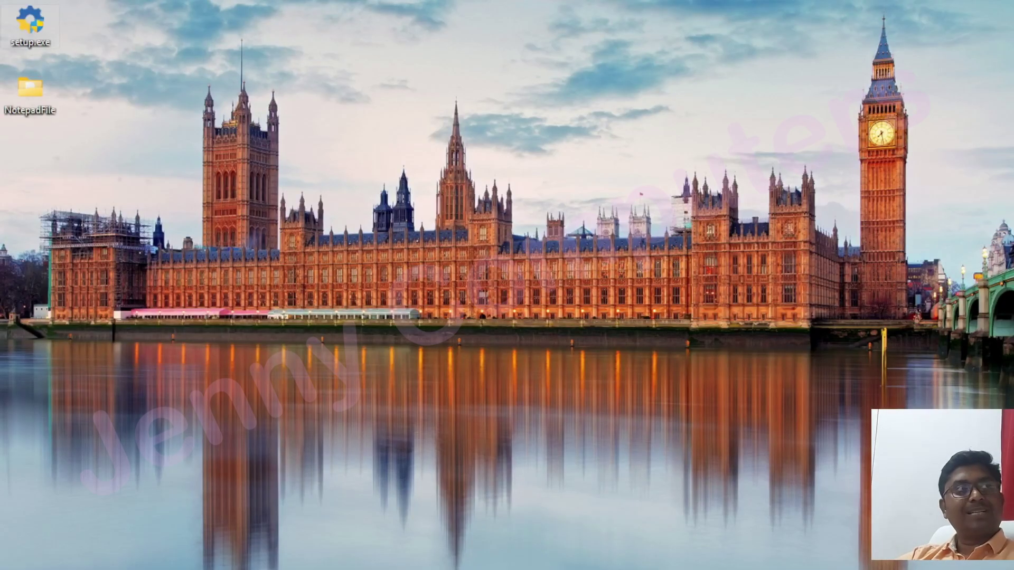
{"action": "double_click", "coordinate": [36, 27]}
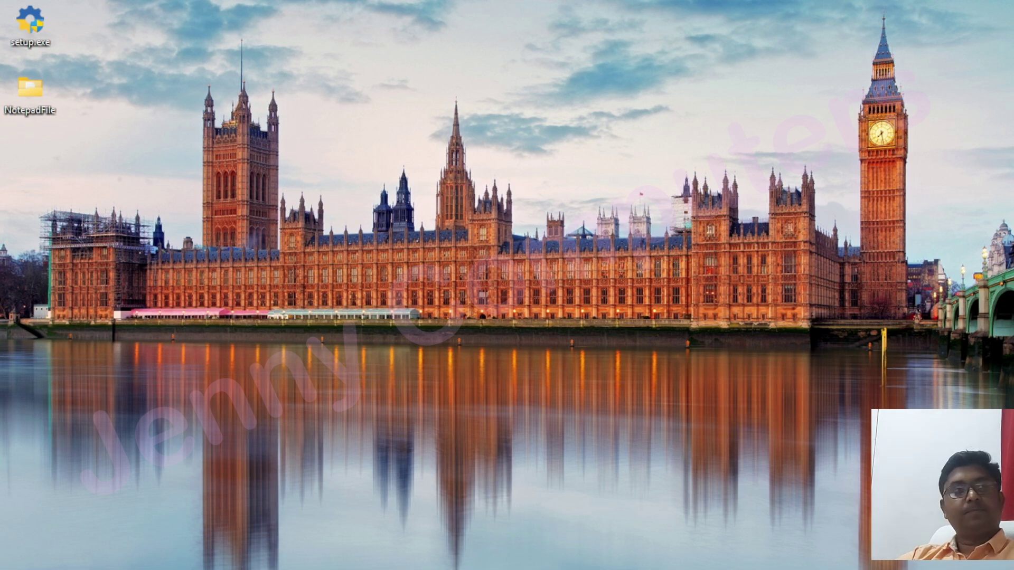
{"action": "left_click_drag", "start_coordinate": [672, 398], "coordinate": [423, 74]}
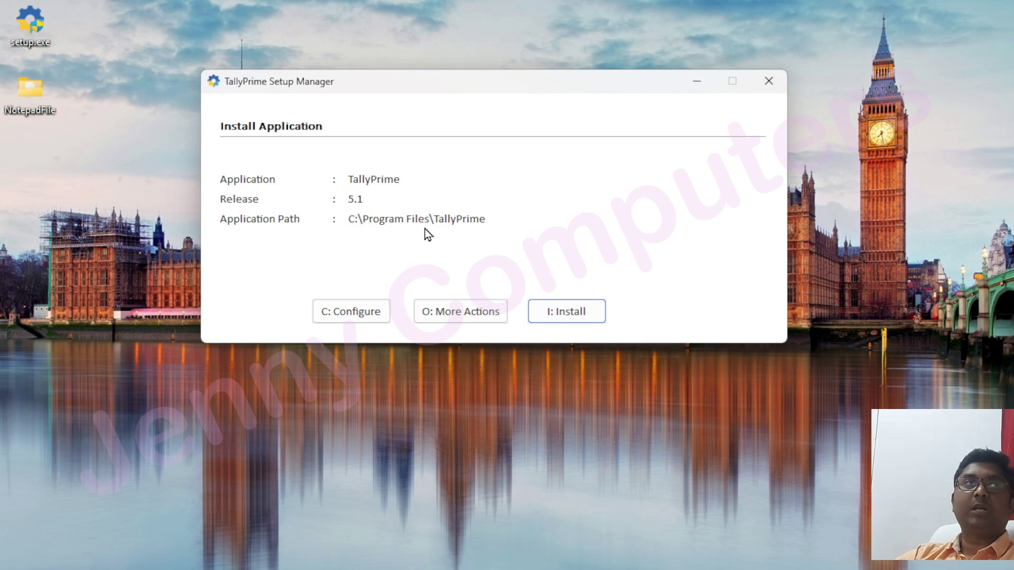
Install TallyPrime 5.1 to C:\Program Files\TallyPrime and wait for Installation Successful
{"action": "left_click", "coordinate": [583, 315]}
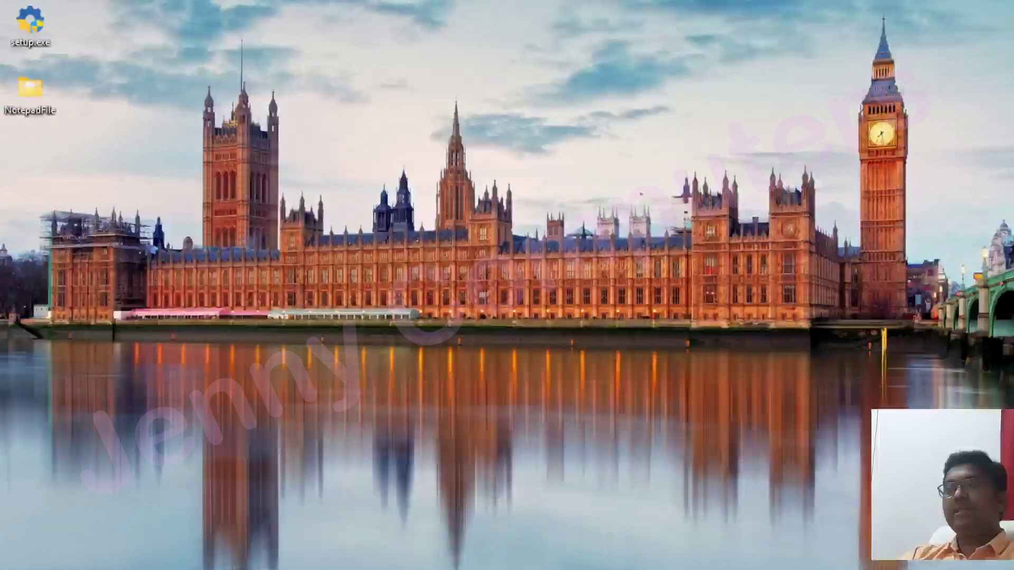
{"action": "left_click_drag", "start_coordinate": [706, 353], "coordinate": [478, 100]}
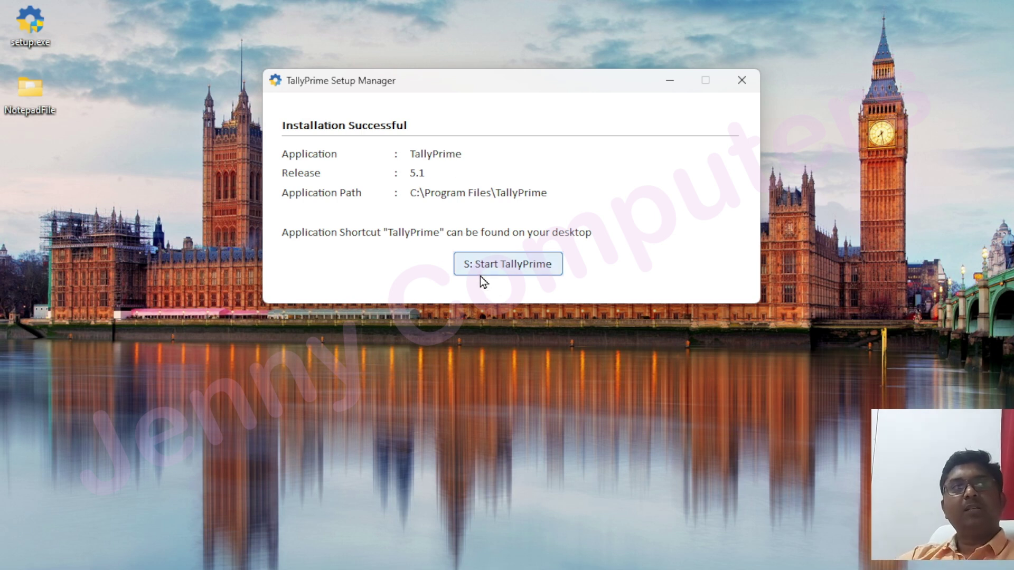
Place the TallyPrime shortcut on the desktop and start TallyPrime from Setup Manager
{"action": "left_click", "coordinate": [528, 269]}
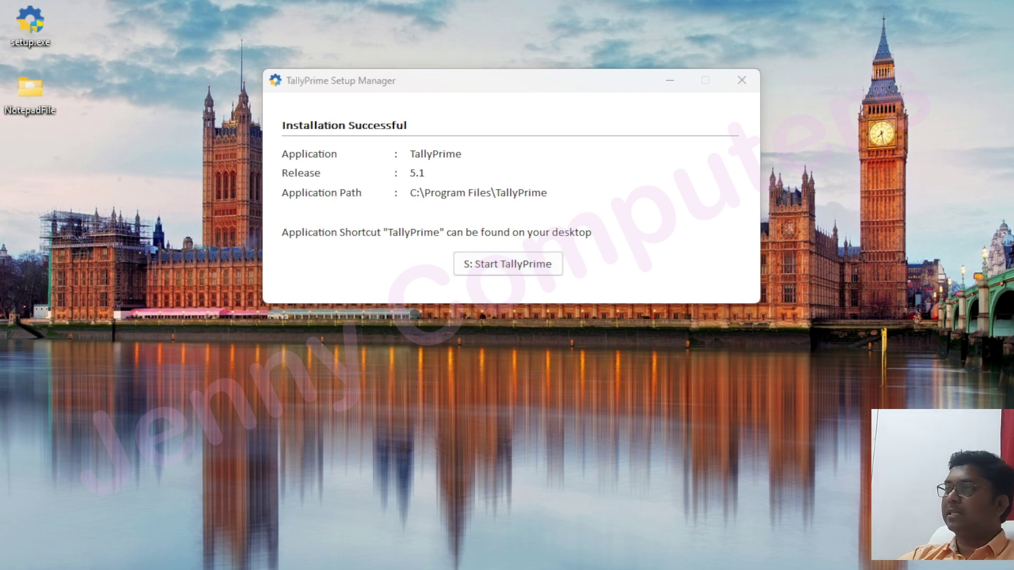
{"action": "mouse_move", "coordinate": [0, 119]}
{"action": "left_mouse_down"}
{"action": "mouse_move", "coordinate": [146, 113]}
{"action": "mouse_move", "coordinate": [123, 23]}
{"action": "mouse_move", "coordinate": [103, 21]}
{"action": "left_mouse_up"}
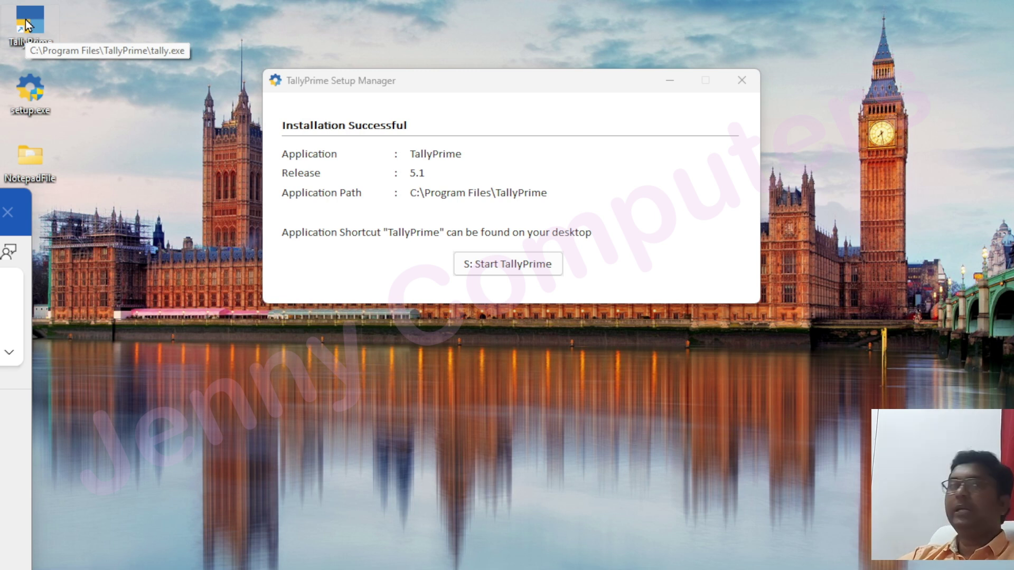
{"action": "left_click", "coordinate": [505, 267]}
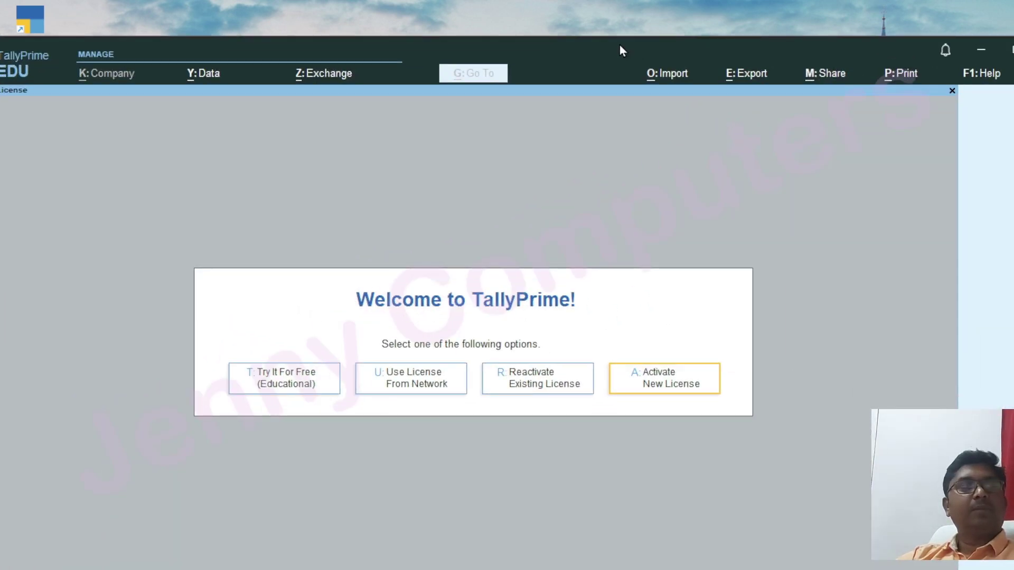
Maximize TallyPrime and choose Try It For Free (Educational) to reach Select Company
{"action": "double_click", "coordinate": [620, 46]}
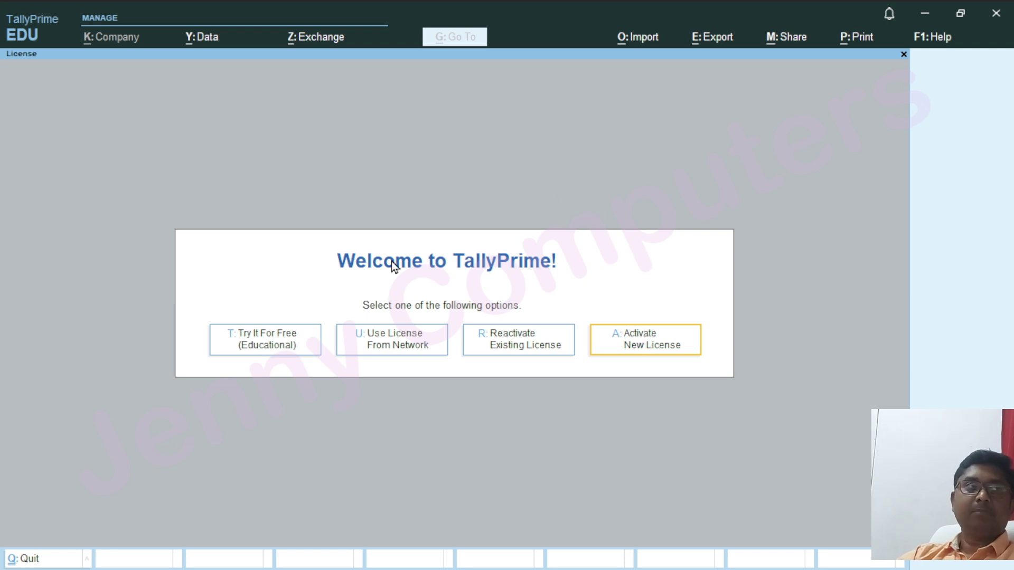
{"action": "left_click", "coordinate": [261, 350]}
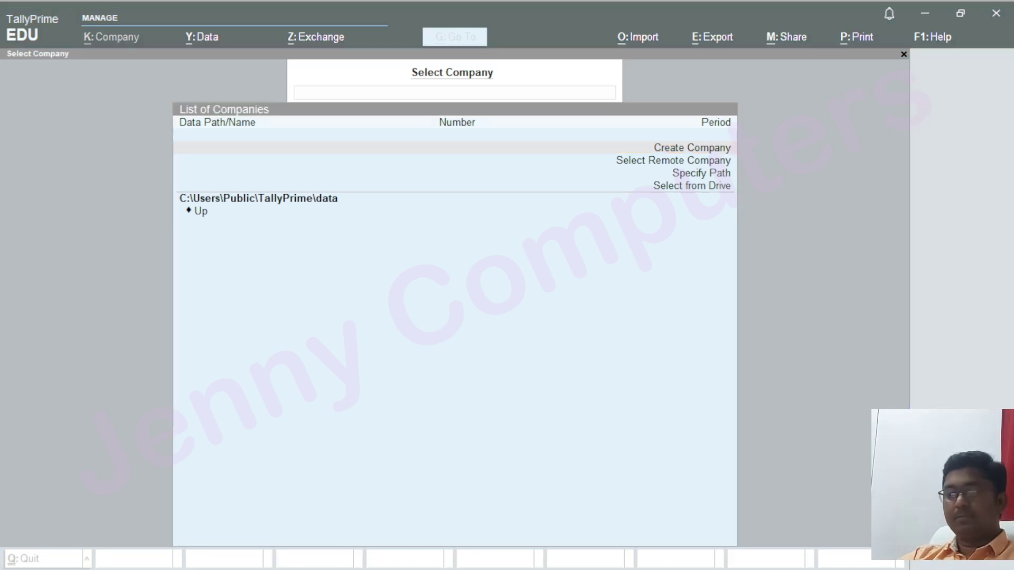
{"action": "left_click", "coordinate": [997, 20]}
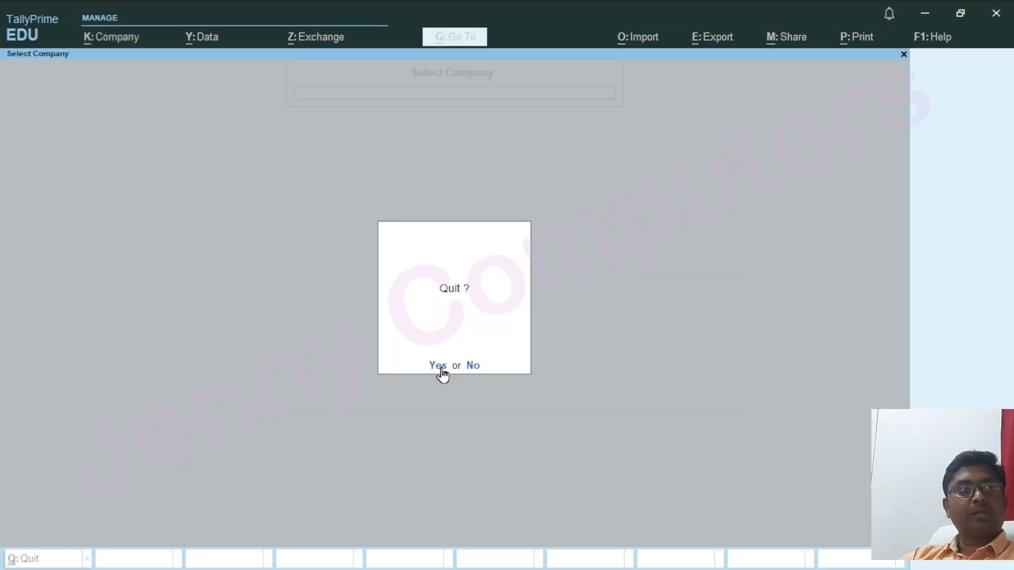
{"action": "left_click", "coordinate": [438, 366]}
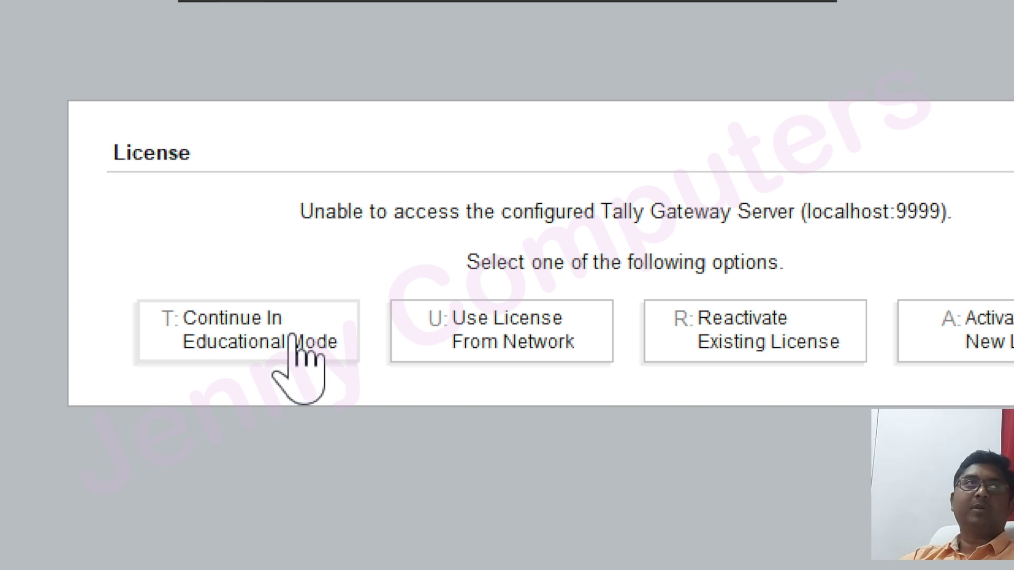
{"action": "left_click", "coordinate": [297, 351]}
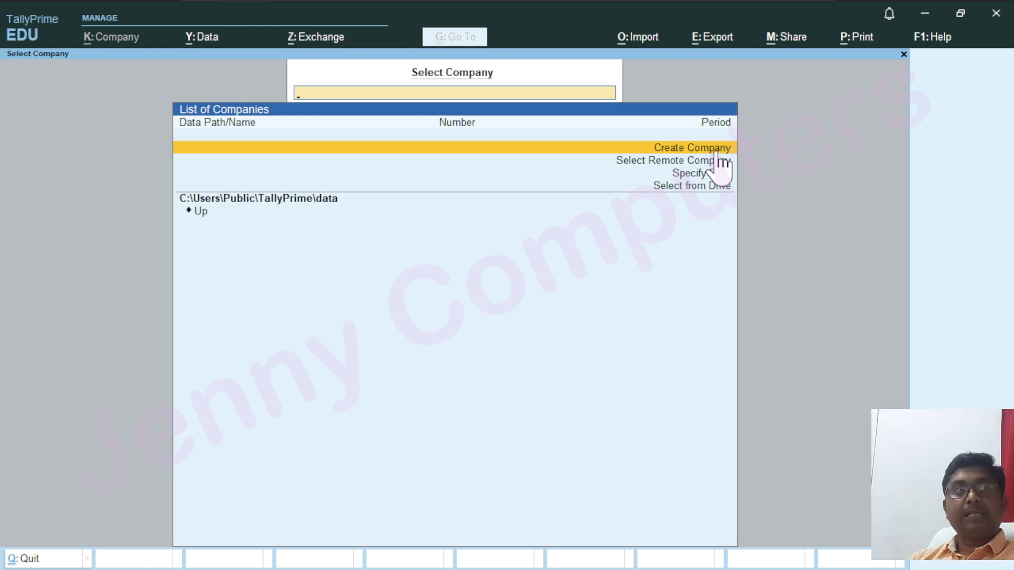
{"action": "key", "text": "Down"}
{"action": "key", "text": "Down"}
{"action": "key", "text": "Up"}
{"action": "key", "text": "Up"}
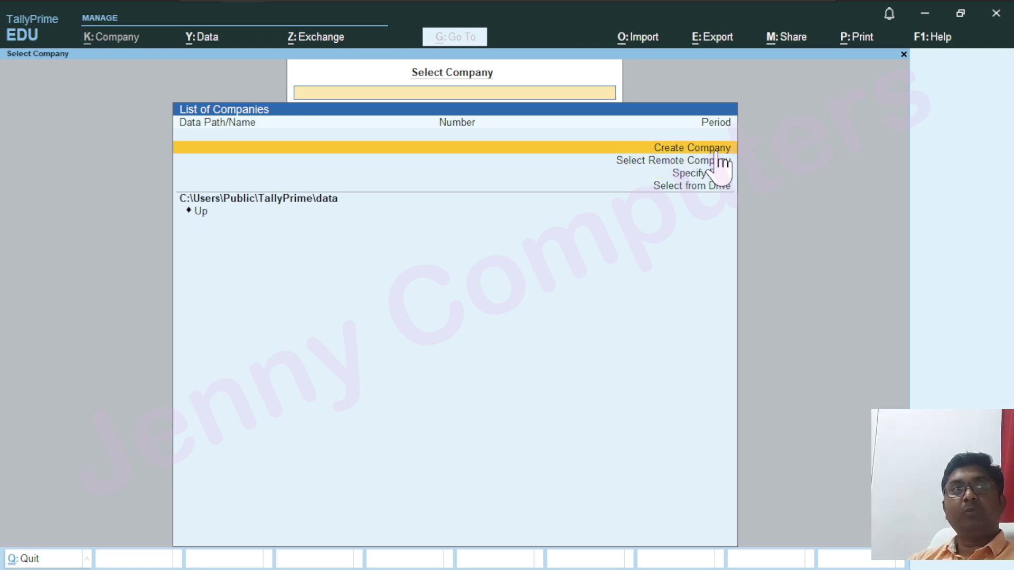
{"action": "key", "text": "Down"}
{"action": "key", "text": "Down"}
{"action": "key", "text": "Down"}
{"action": "key", "text": "Up"}
{"action": "key", "text": "Up"}
{"action": "key", "text": "Up"}
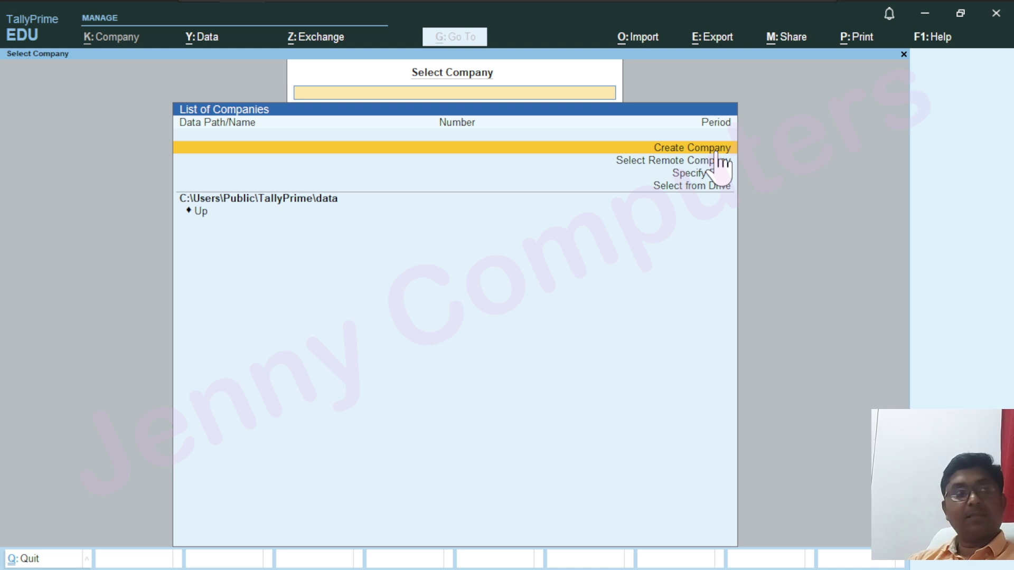
Open Create Company and enter 'Jenny Computers' as the company name
{"action": "left_click", "coordinate": [716, 151]}
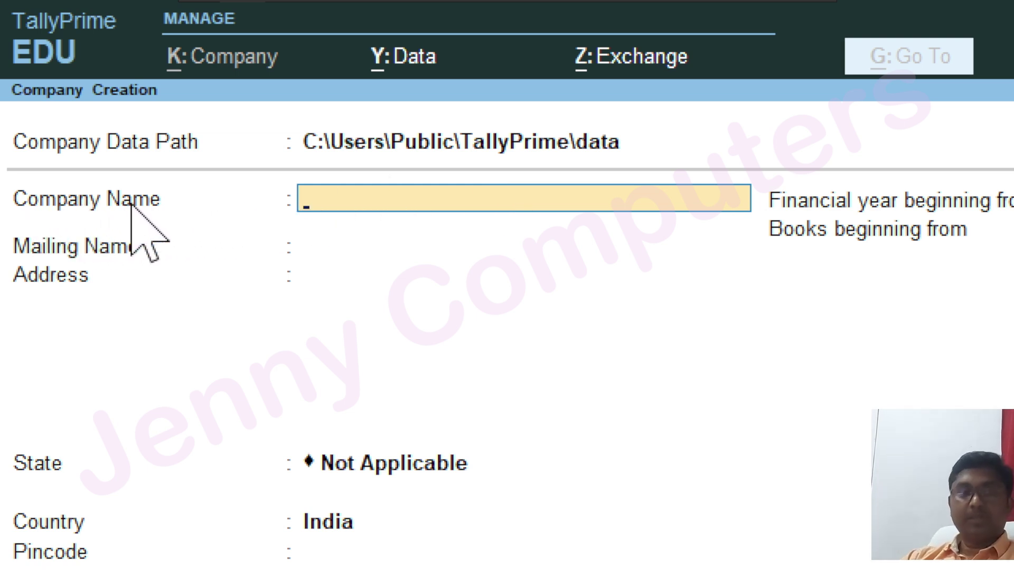
{"action": "type", "text": "Jenn"}
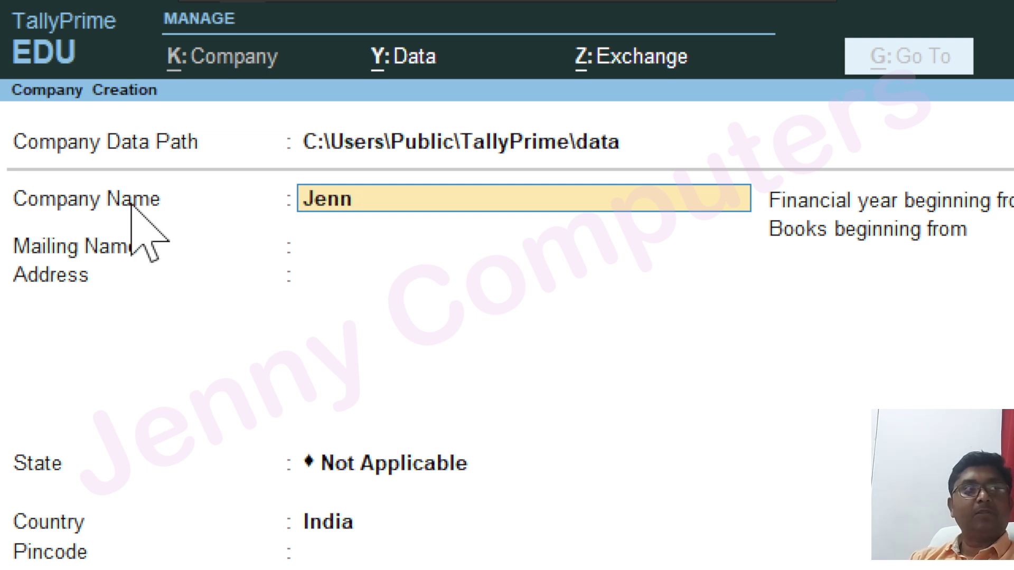
{"action": "type", "text": "y Computers"}
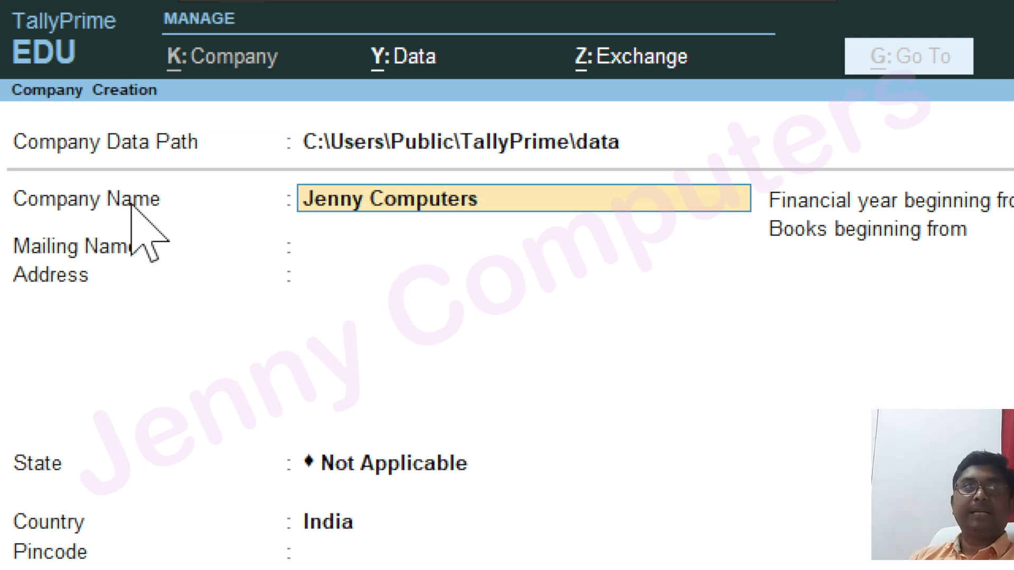
{"action": "key", "text": "Return"}
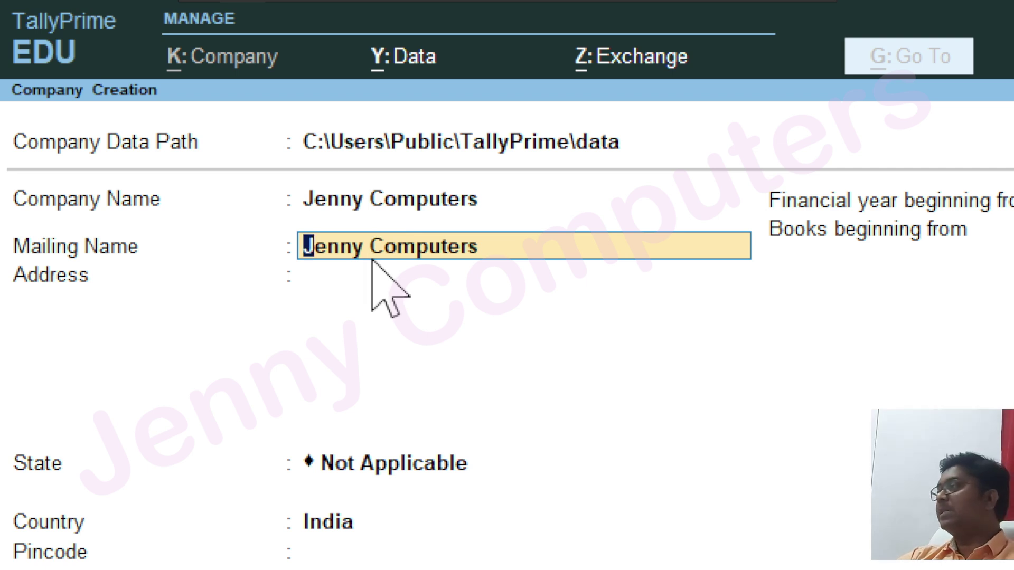
Skip Mailing Name and enter the company's two-line postal address, fixing typos, then move to State
{"action": "key", "text": "Return"}
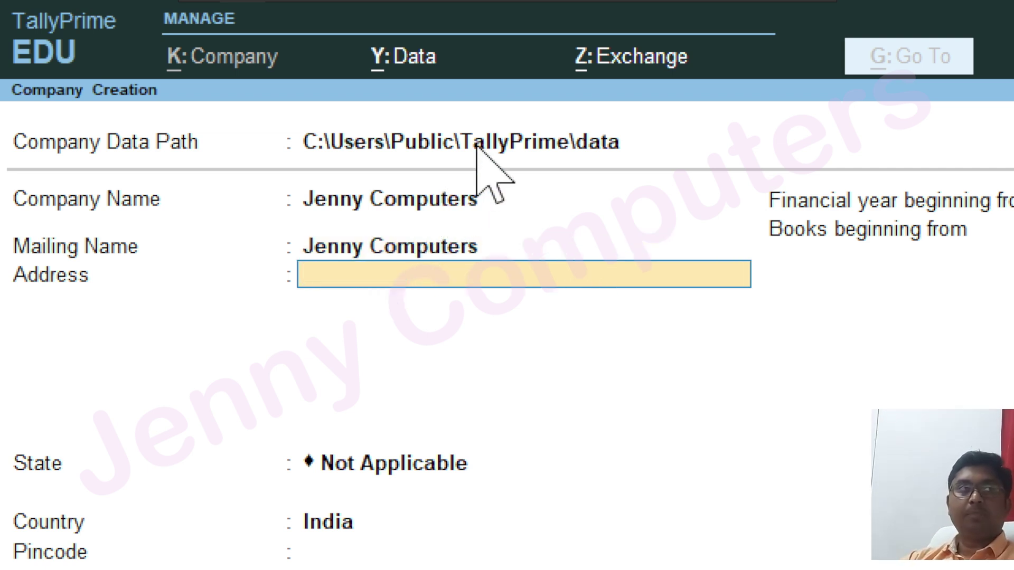
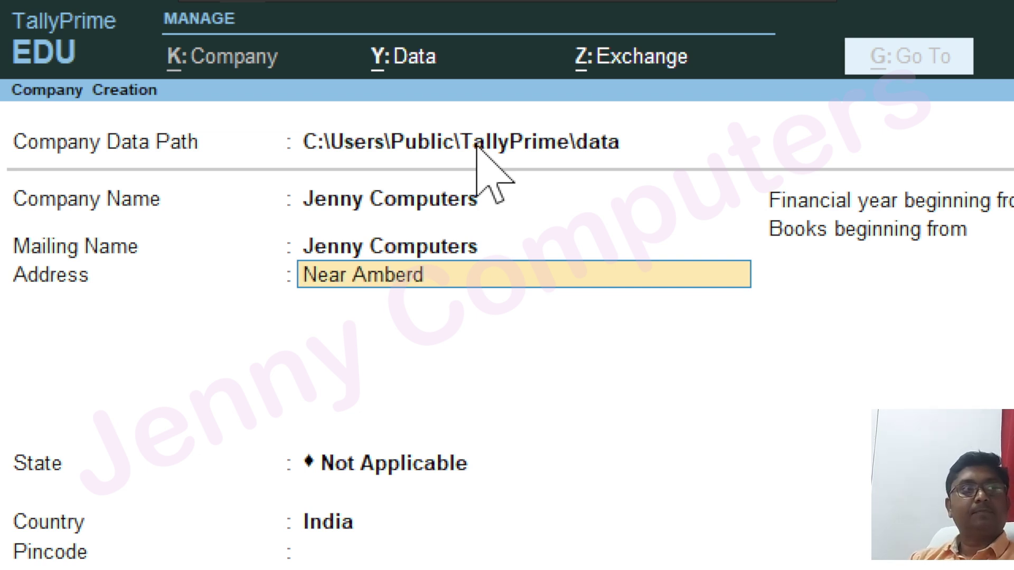
{"action": "key", "text": "BackSpace"}
{"action": "key", "text": "BackSpace"}
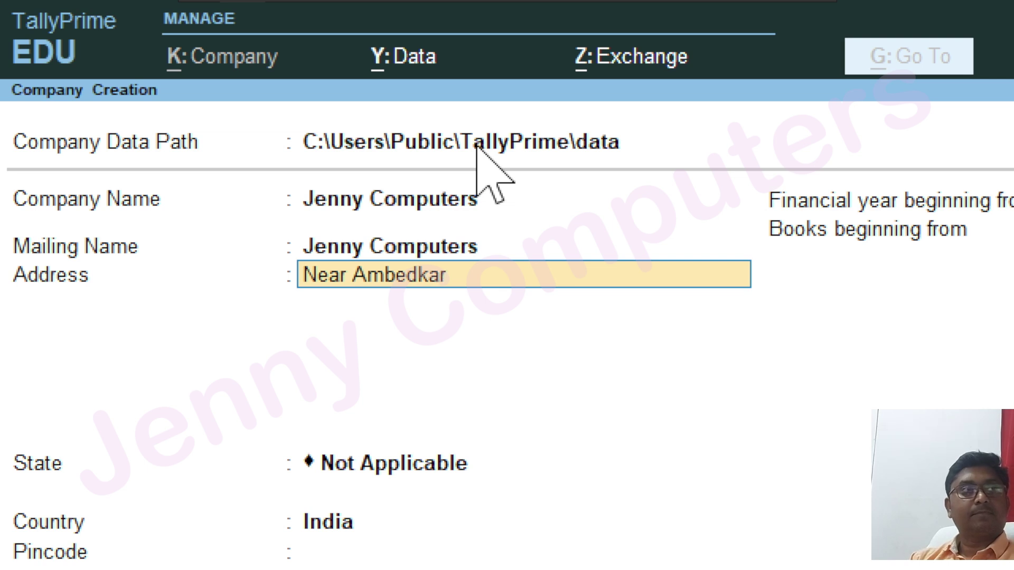
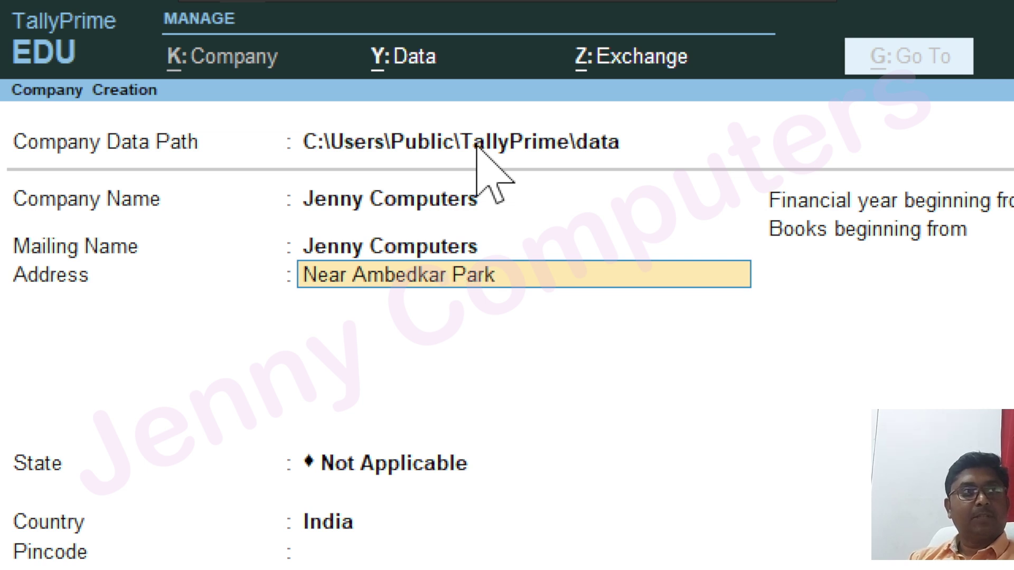
{"action": "key", "text": "Return"}
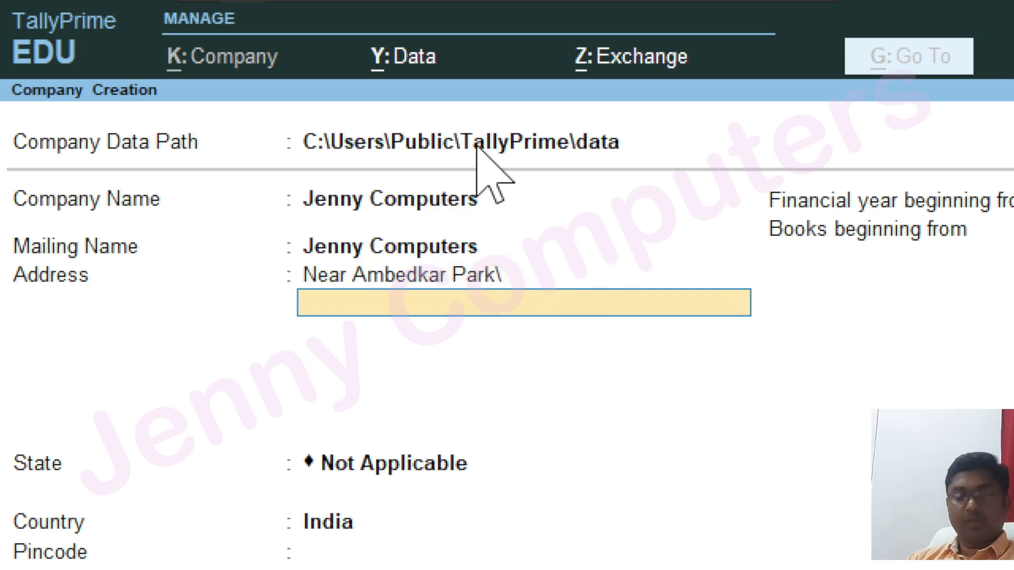
{"action": "key", "text": "BackSpace"}
{"action": "key", "text": "BackSpace"}
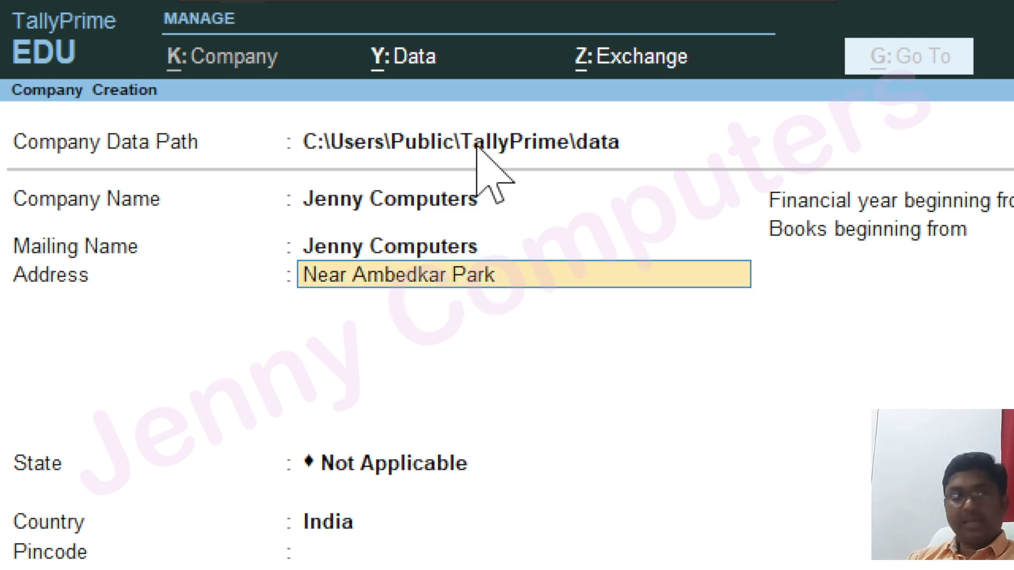
{"action": "key", "text": "Return"}
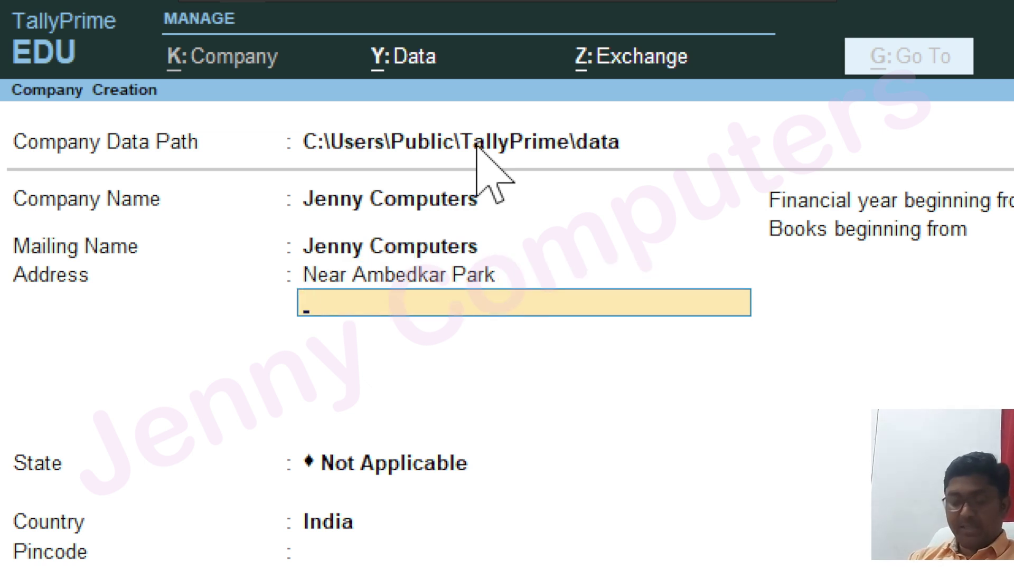
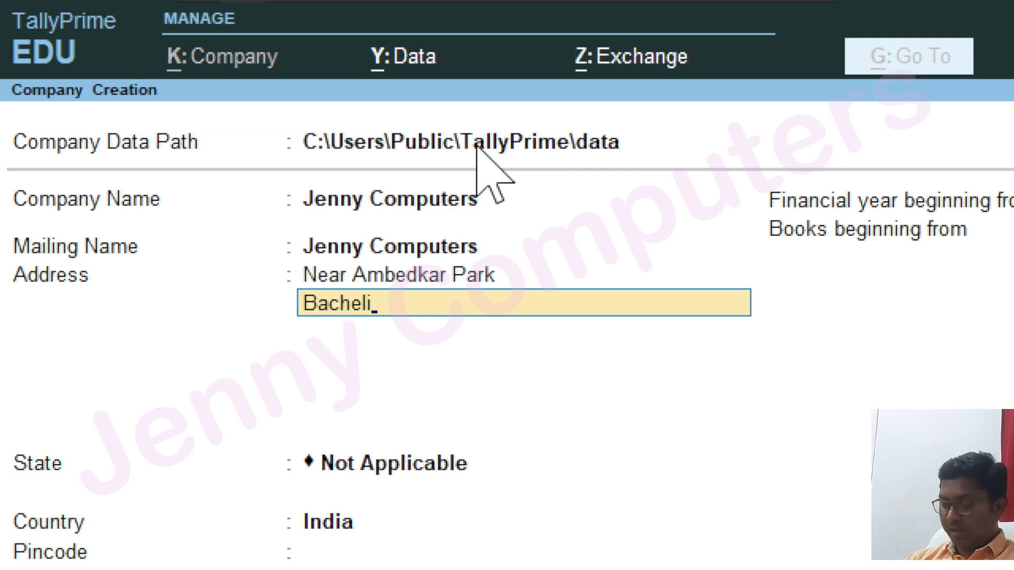
{"action": "key", "text": "Return"}
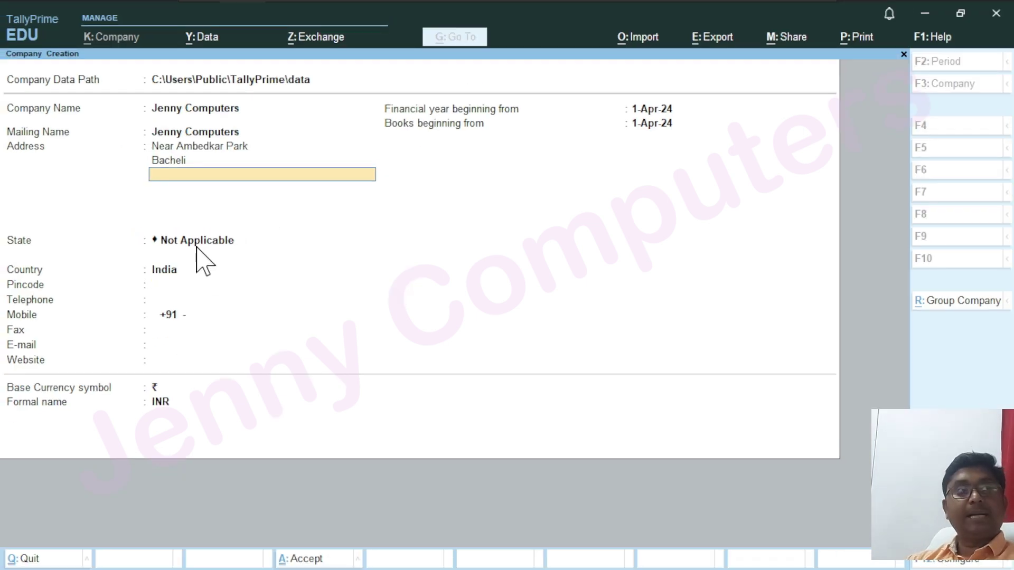
{"action": "key", "text": "Return"}
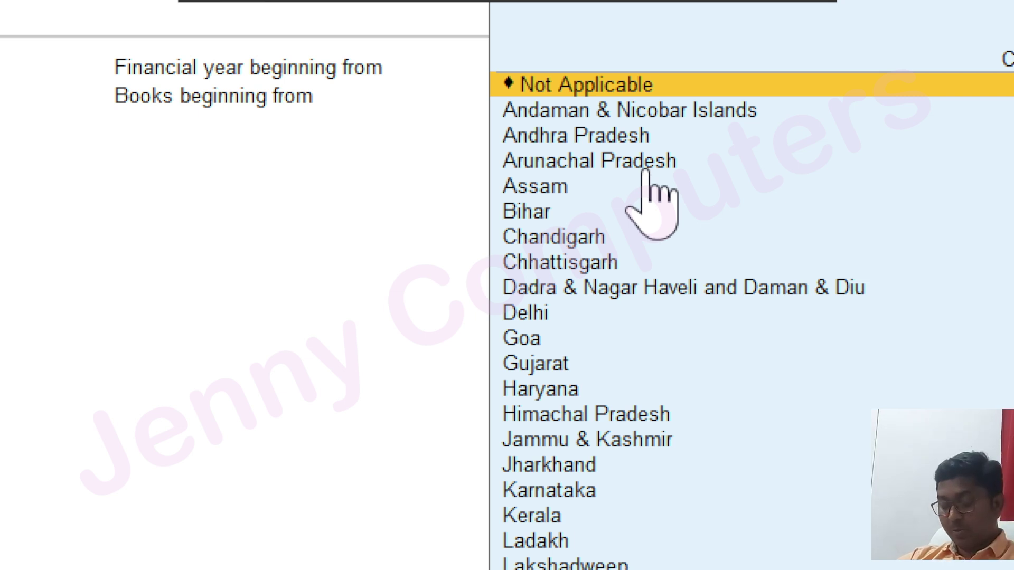
Choose Chhattisgarh as the State from the C-filtered list of states
{"action": "type", "text": "c"}
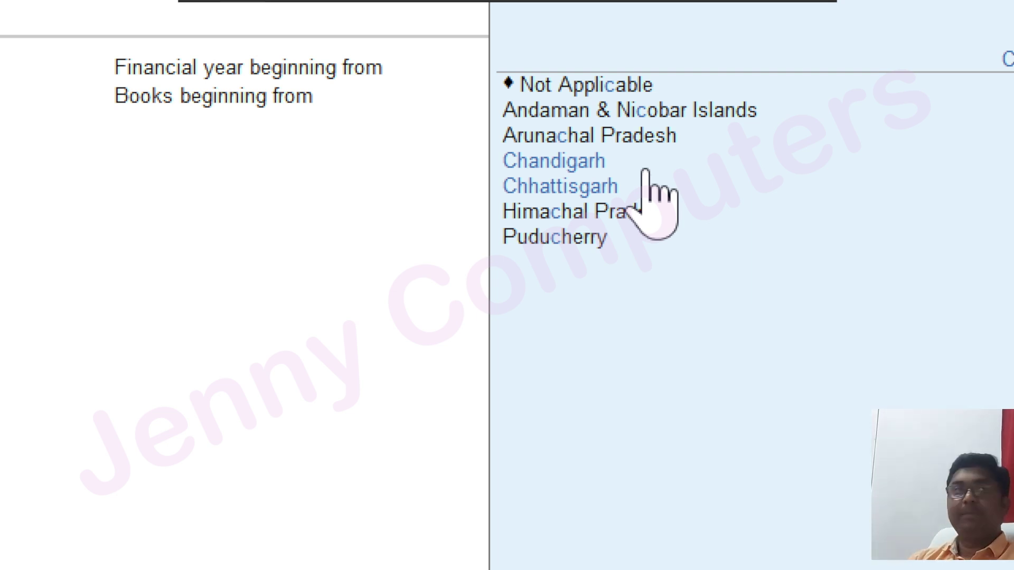
{"action": "left_click", "coordinate": [645, 170]}
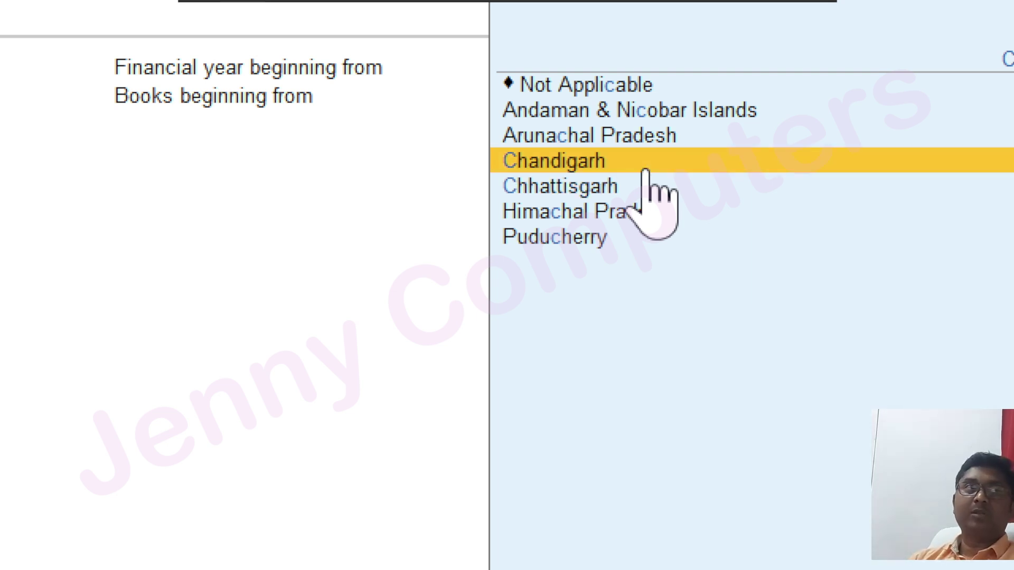
{"action": "key", "text": "Down"}
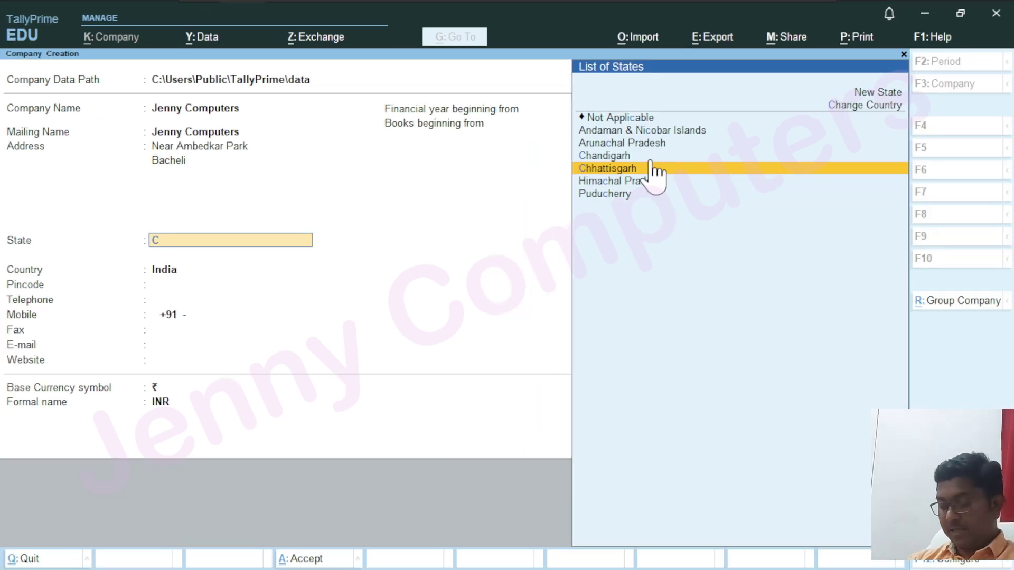
{"action": "left_click", "coordinate": [651, 167]}
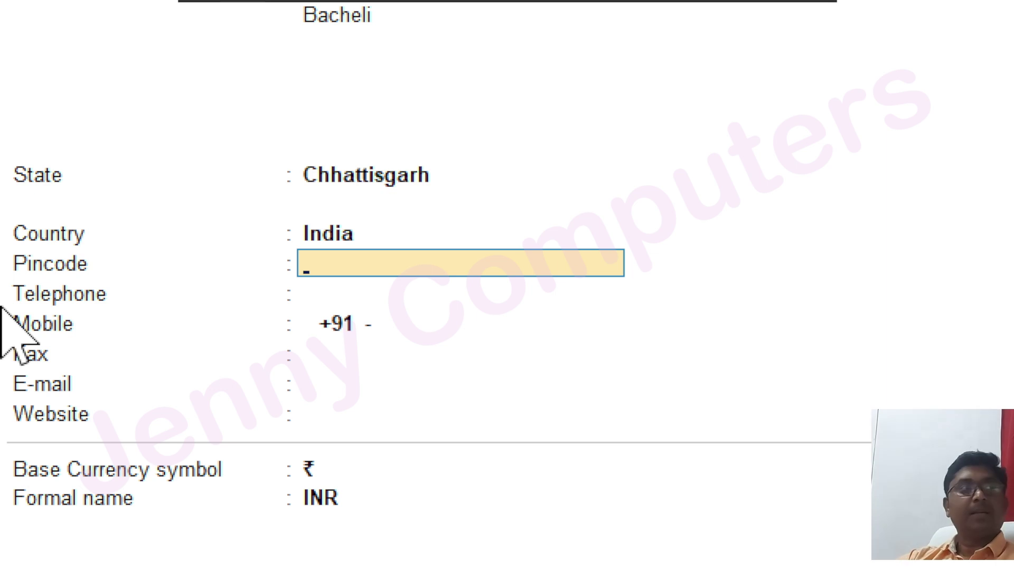
Enter the company's pincode, telephone number and mobile number
{"action": "type", "text": "494553"}
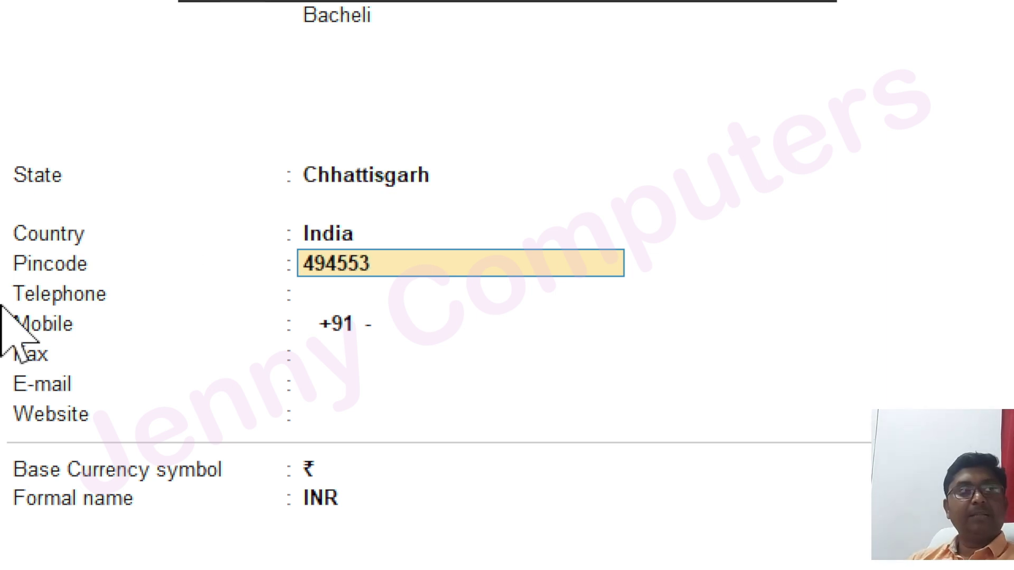
{"action": "key", "text": "Return"}
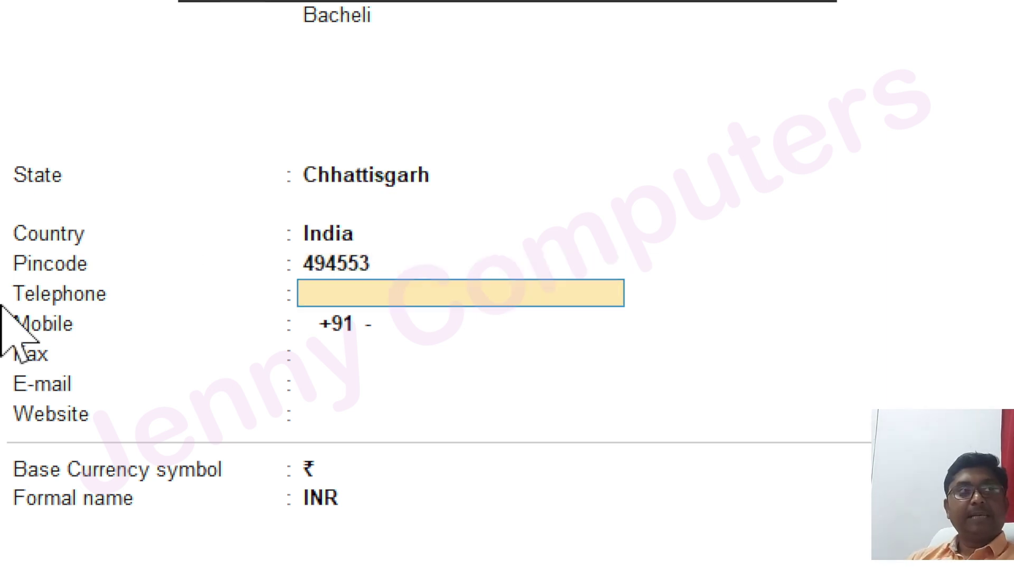
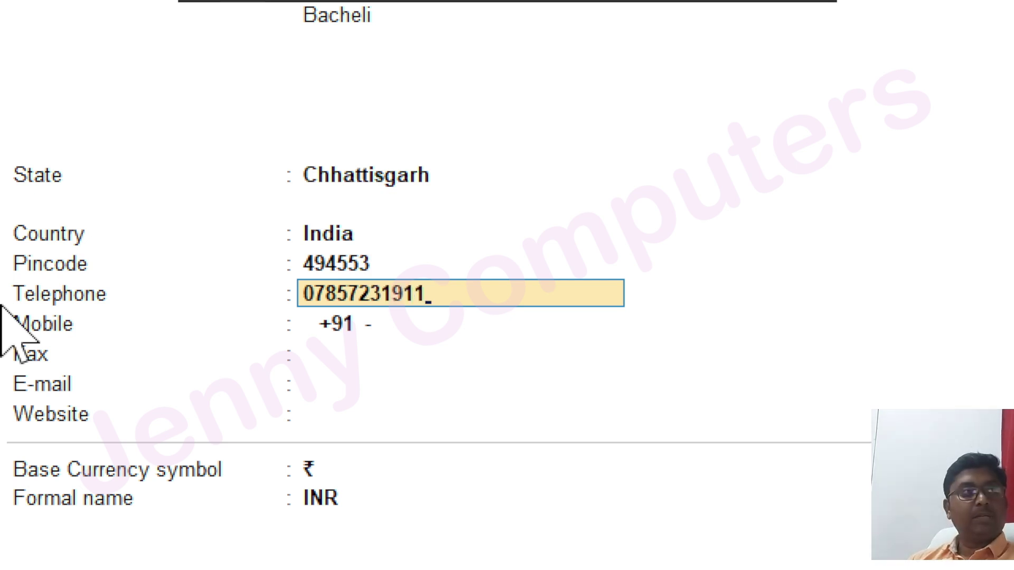
{"action": "key", "text": "Return"}
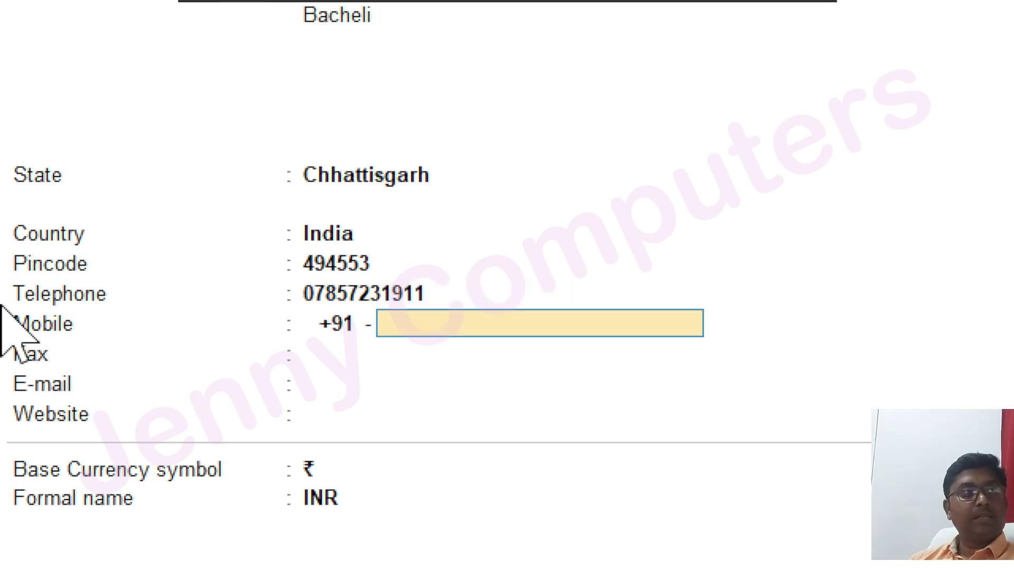
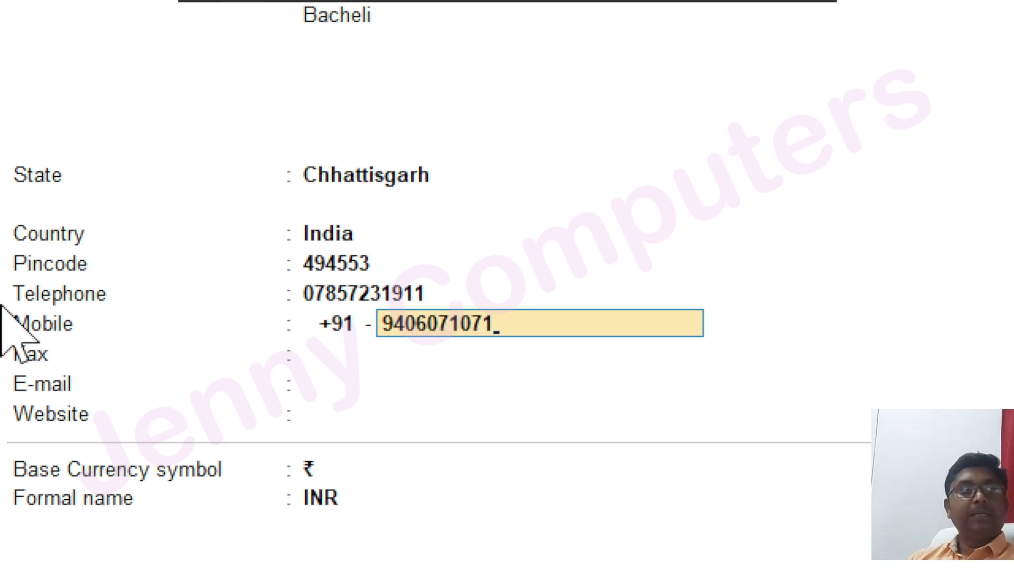
{"action": "key", "text": "Return"}
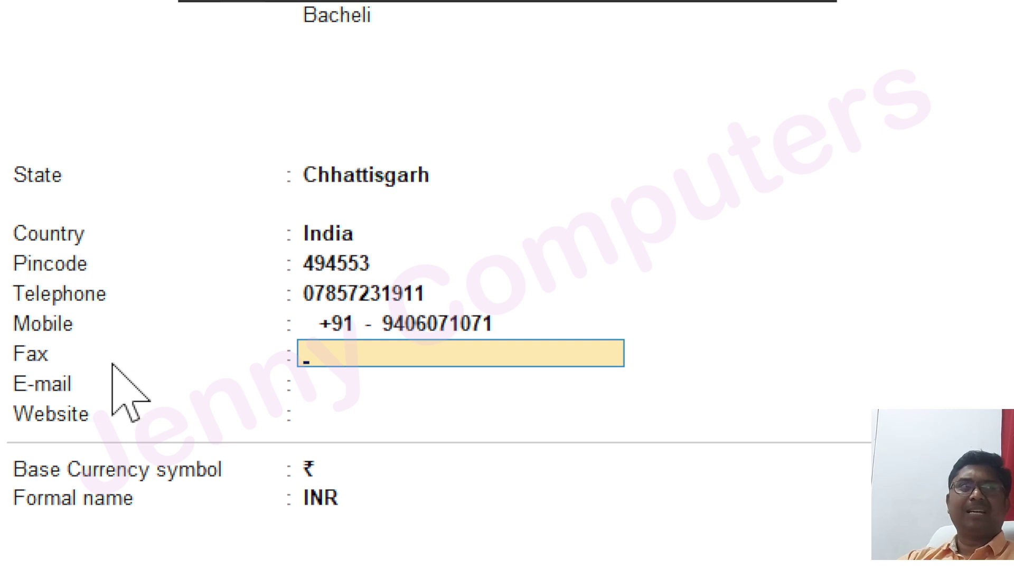
Leave Fax blank and enter the company's e-mail address
{"action": "key", "text": "Return"}
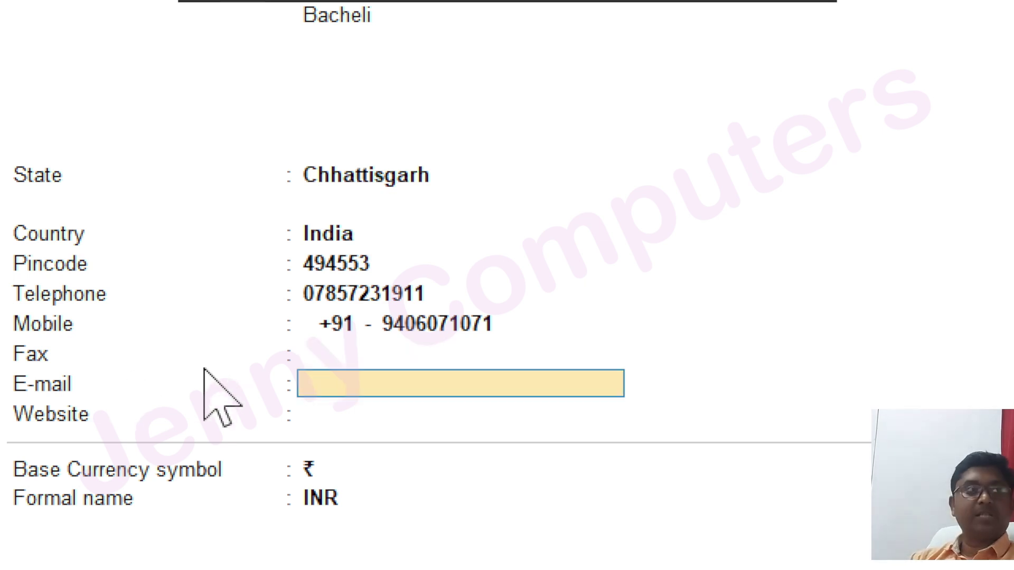
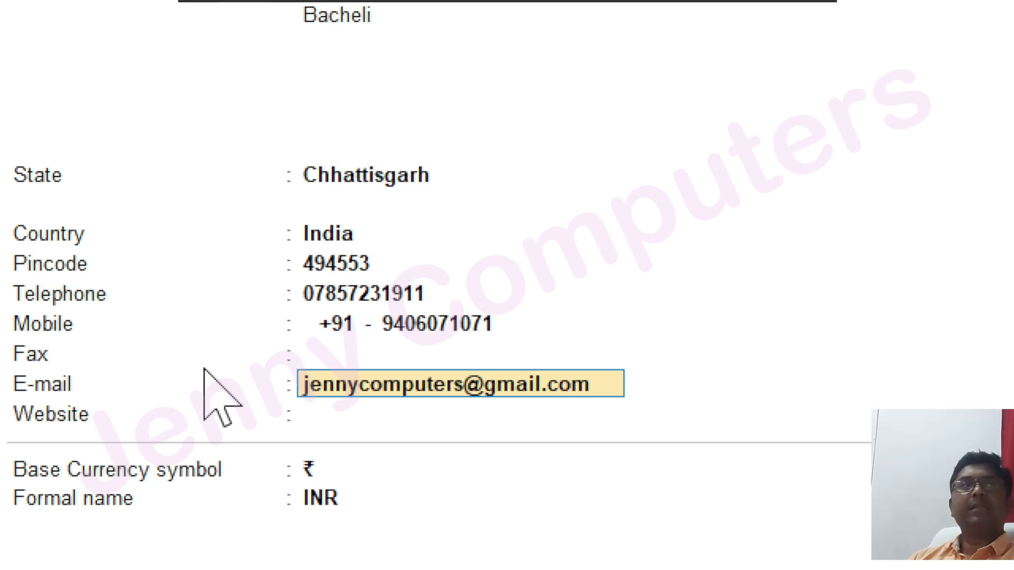
{"action": "key", "text": "Return"}
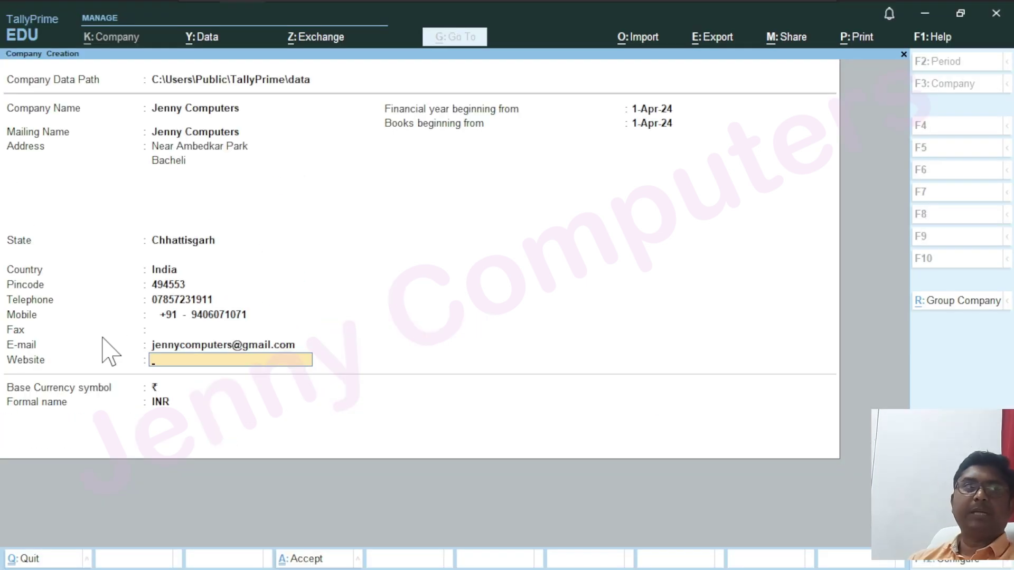
{"action": "key", "text": "Return"}
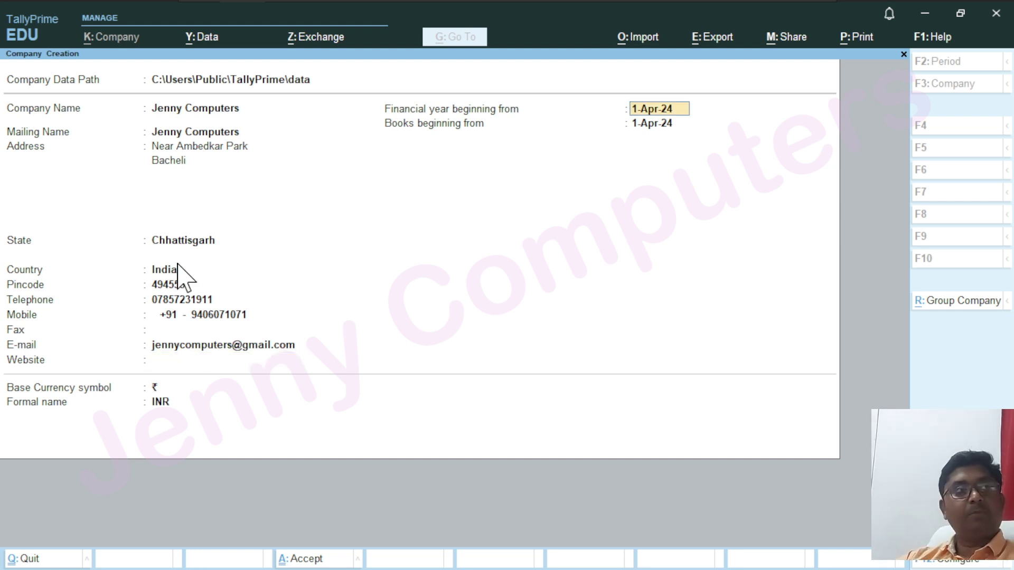
{"action": "key", "text": "ctrl"}
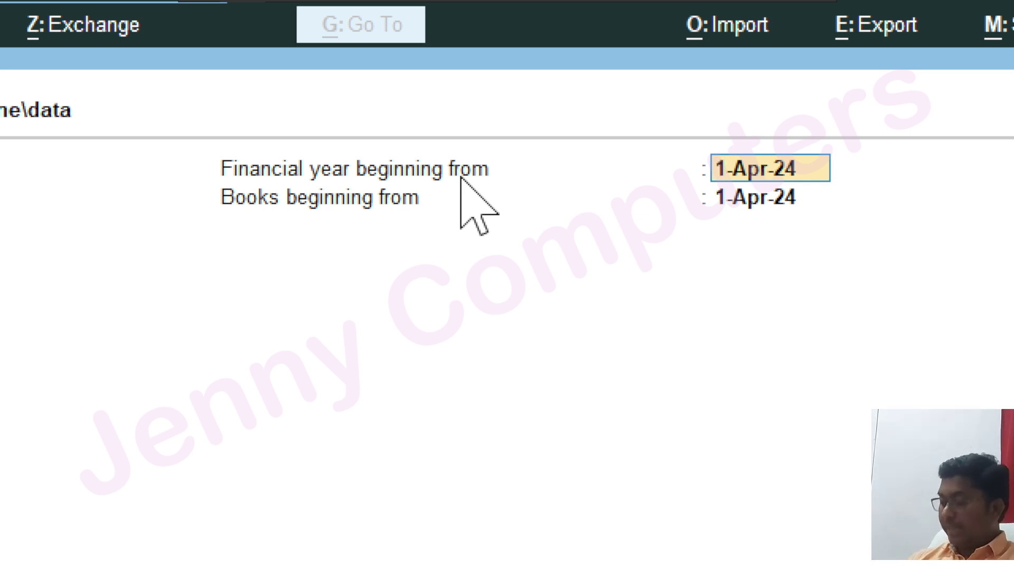
{"action": "key", "text": "Return"}
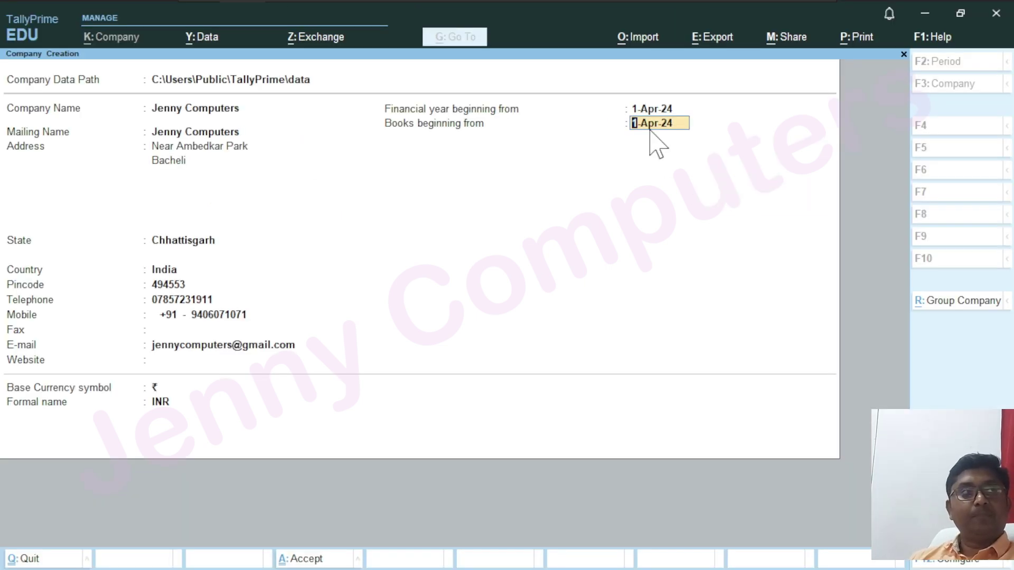
Keep the default financial year, books beginning date and INR currency fields, reaching the Accept prompt
{"action": "key", "text": "Return"}
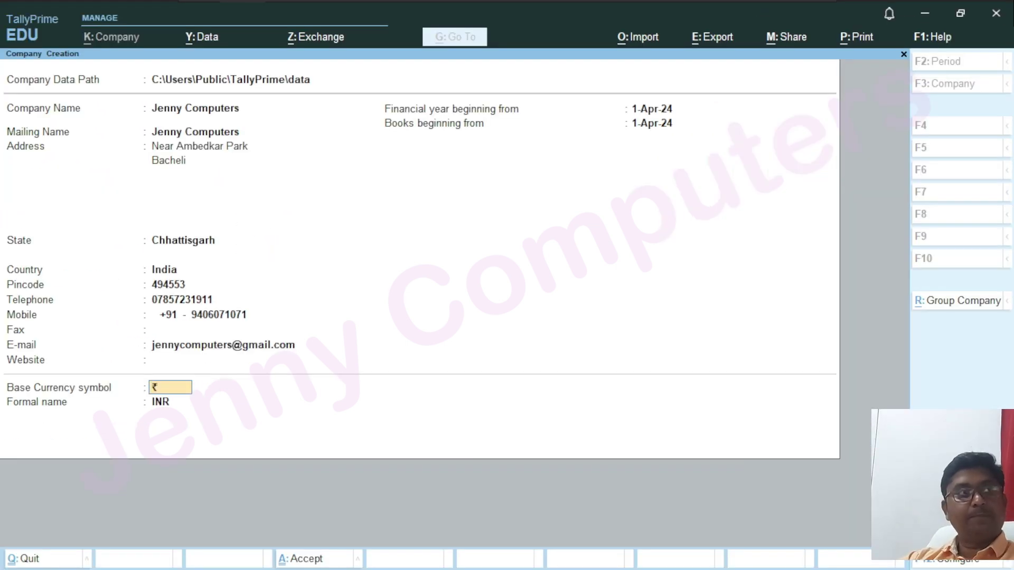
{"action": "key", "text": "Return"}
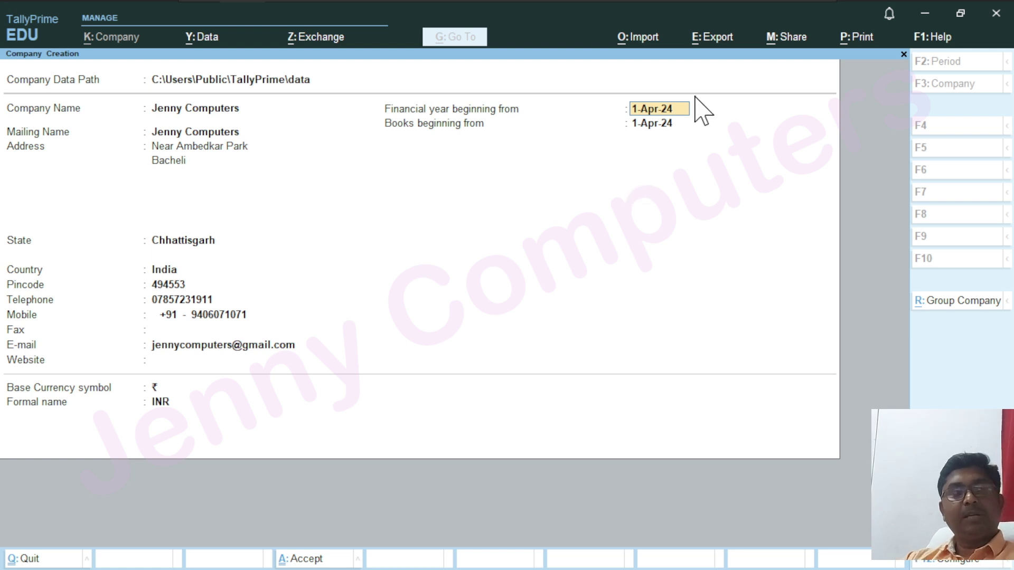
{"action": "key", "text": "Return"}
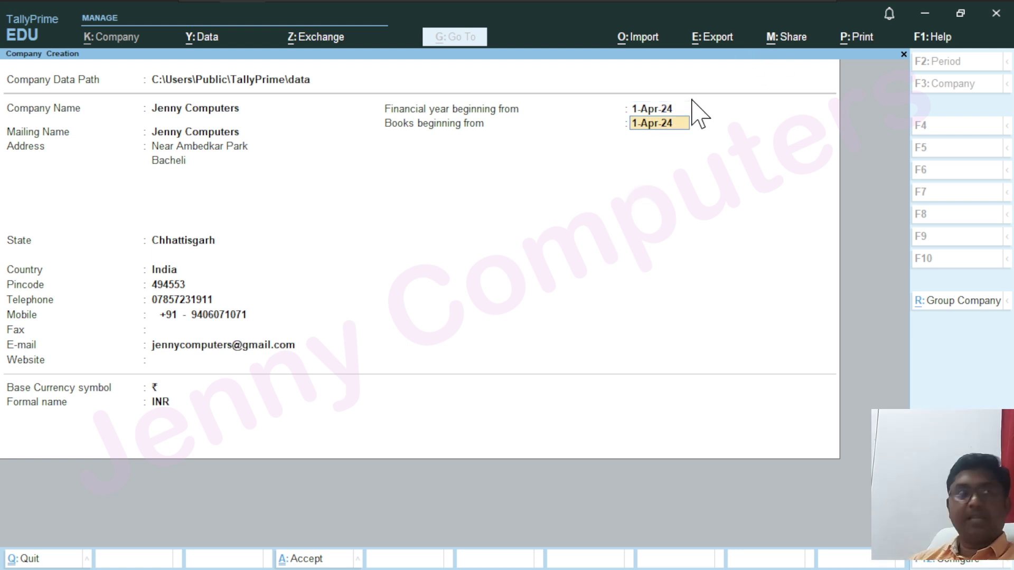
{"action": "key", "text": "Return"}
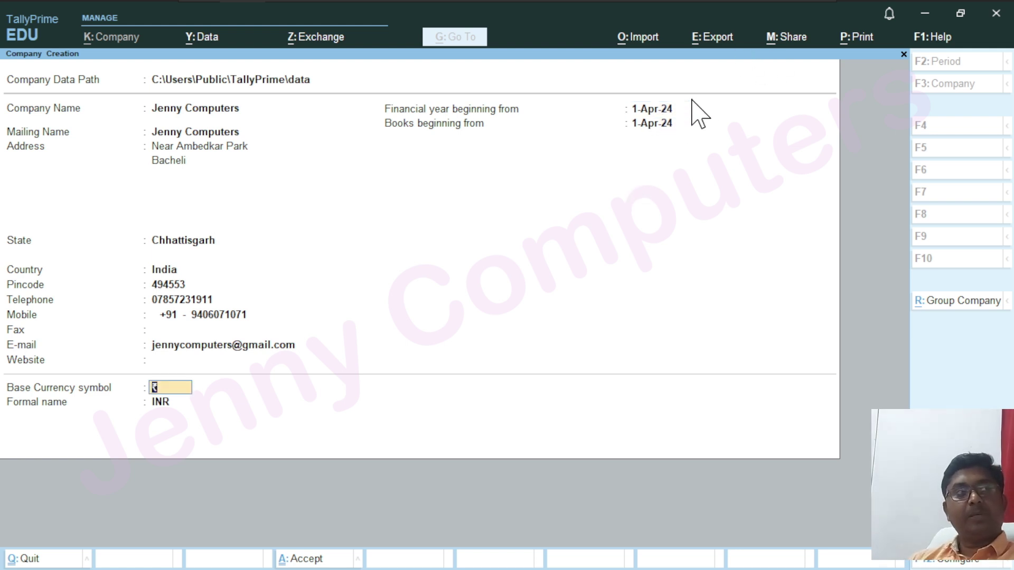
{"action": "key", "text": "Return"}
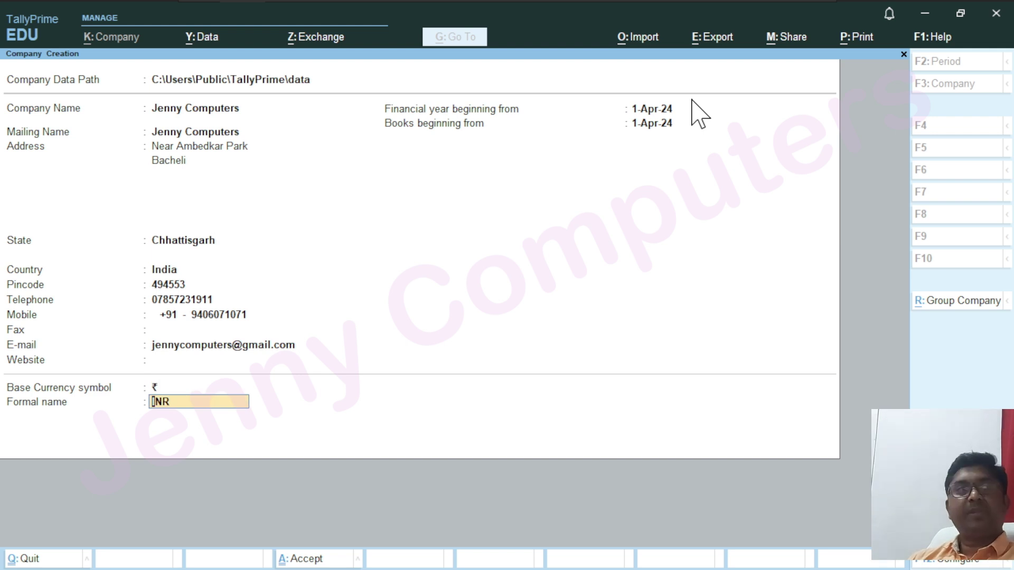
{"action": "key", "text": "Return"}
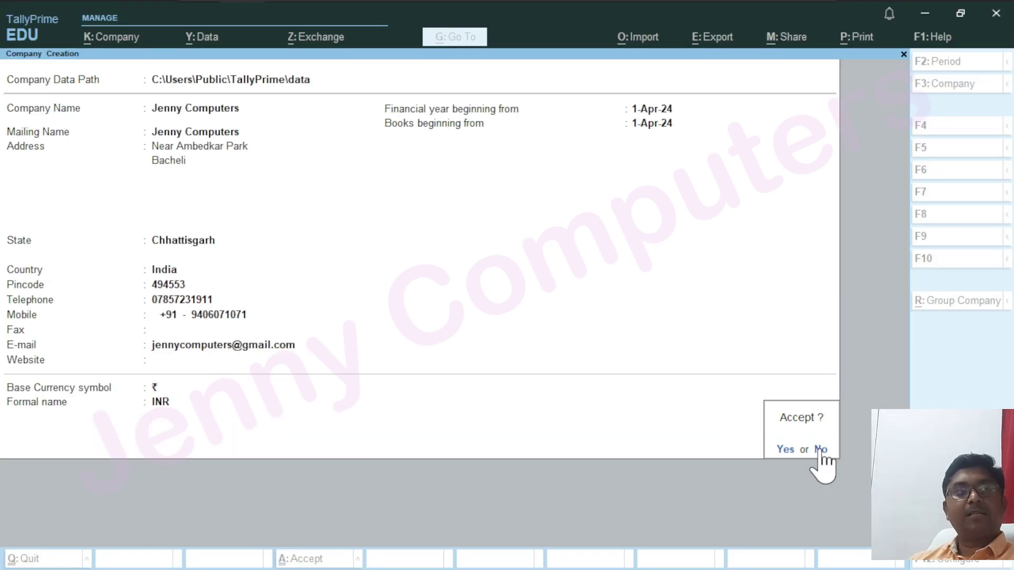
Accept the form to create Jenny Computers and reach its Company Features screen
{"action": "key", "text": "Return"}
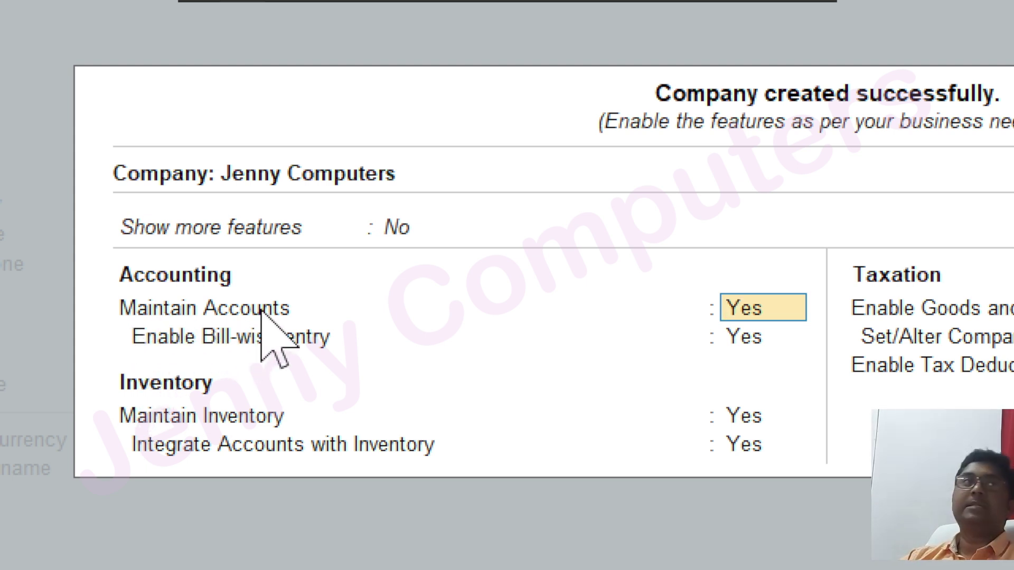
Set Enable Bill-wise entry to No and Maintain Inventory to No
{"action": "key", "text": "Return"}
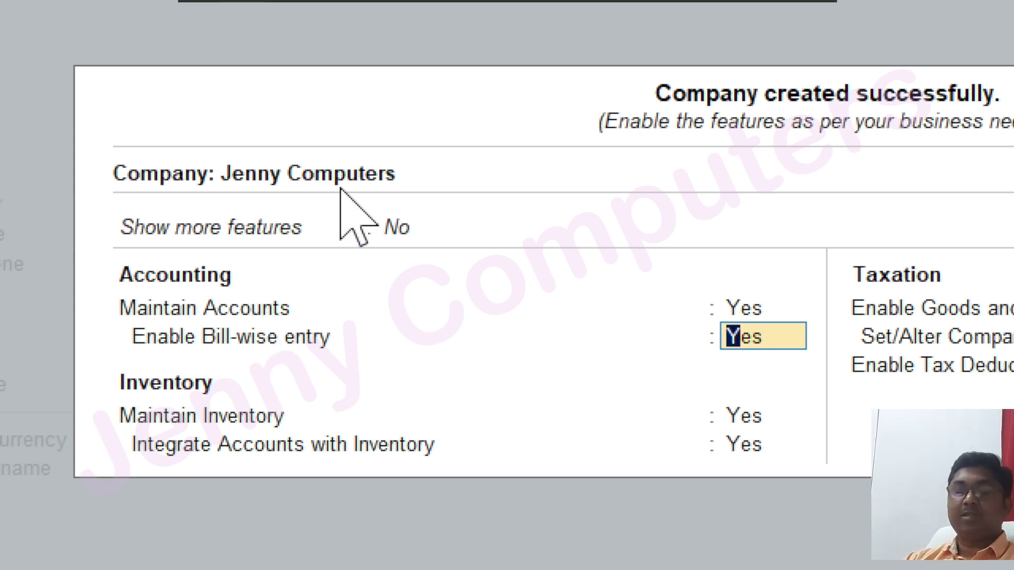
{"action": "type", "text": "N"}
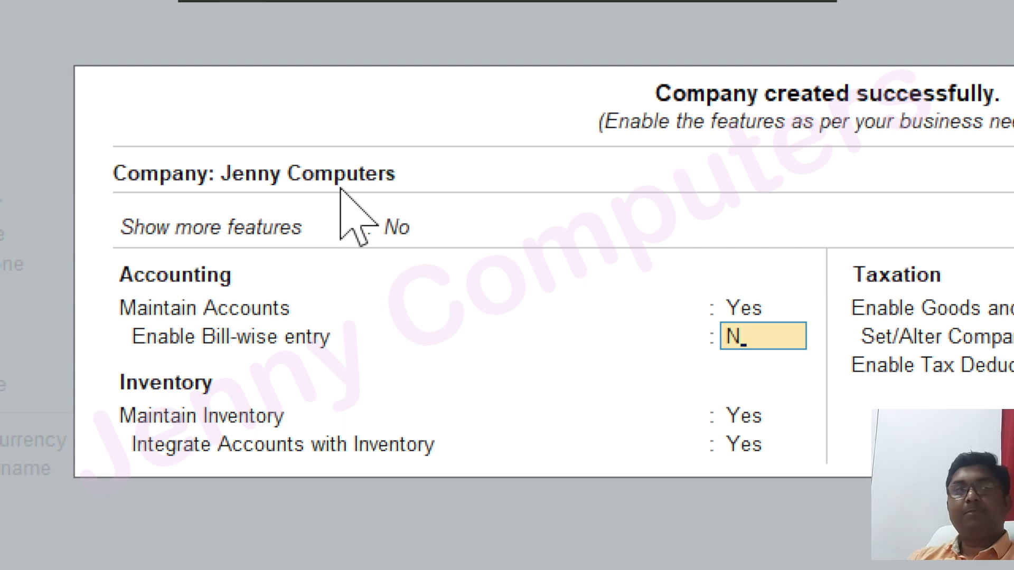
{"action": "key", "text": "Return"}
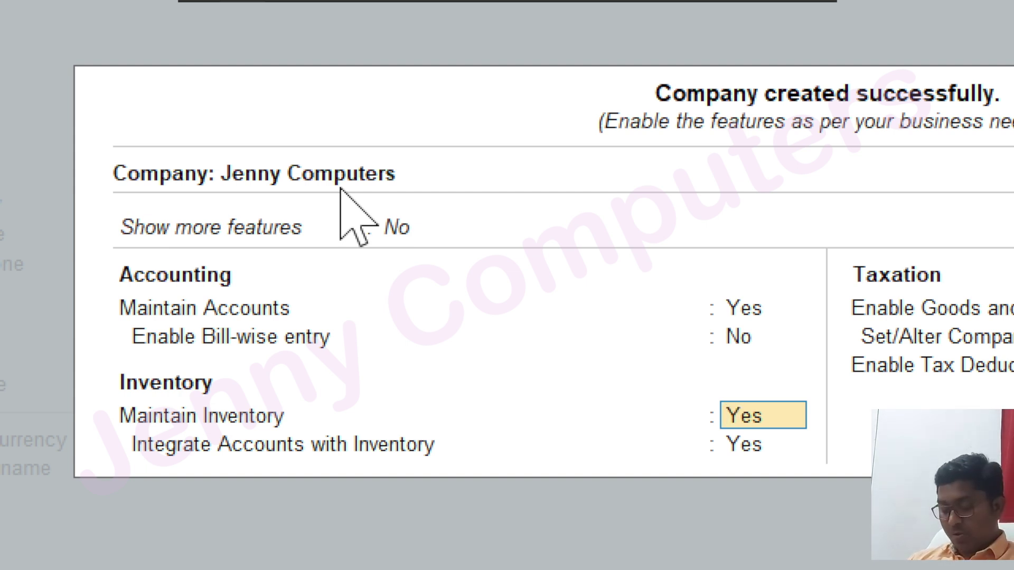
{"action": "type", "text": "N"}
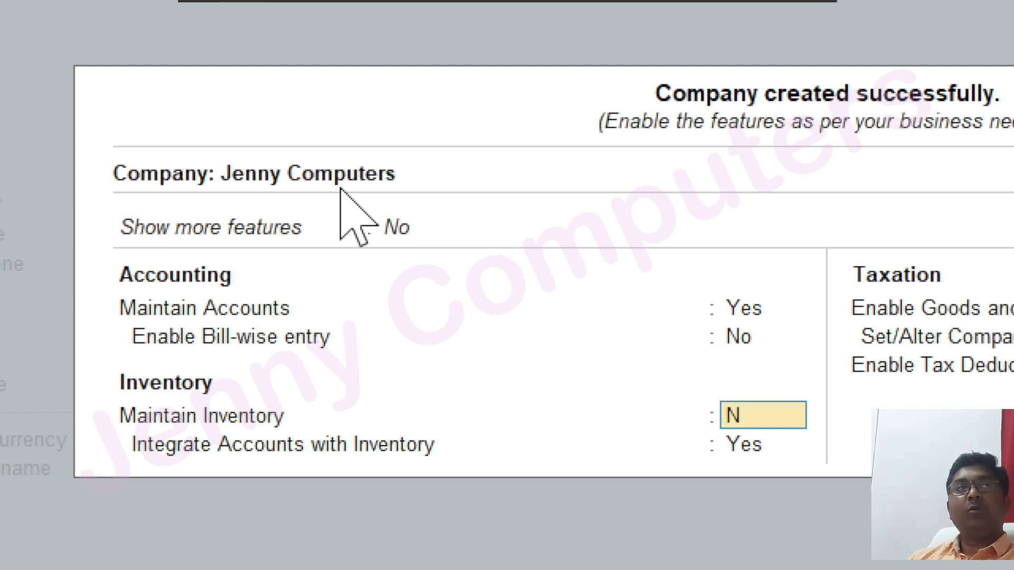
{"action": "key", "text": "Return"}
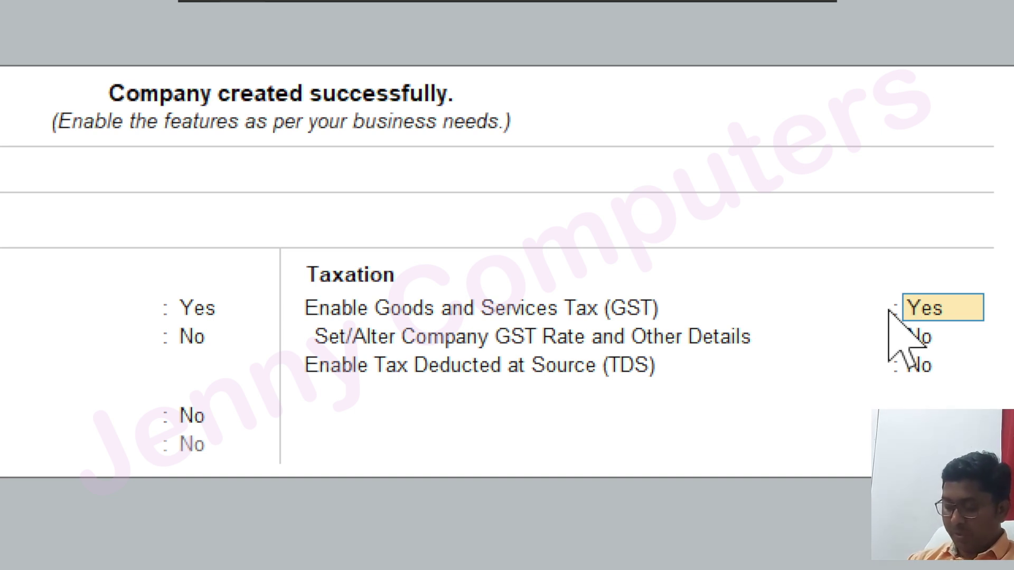
Set Enable Goods and Services Tax (GST) to No
{"action": "type", "text": "N"}
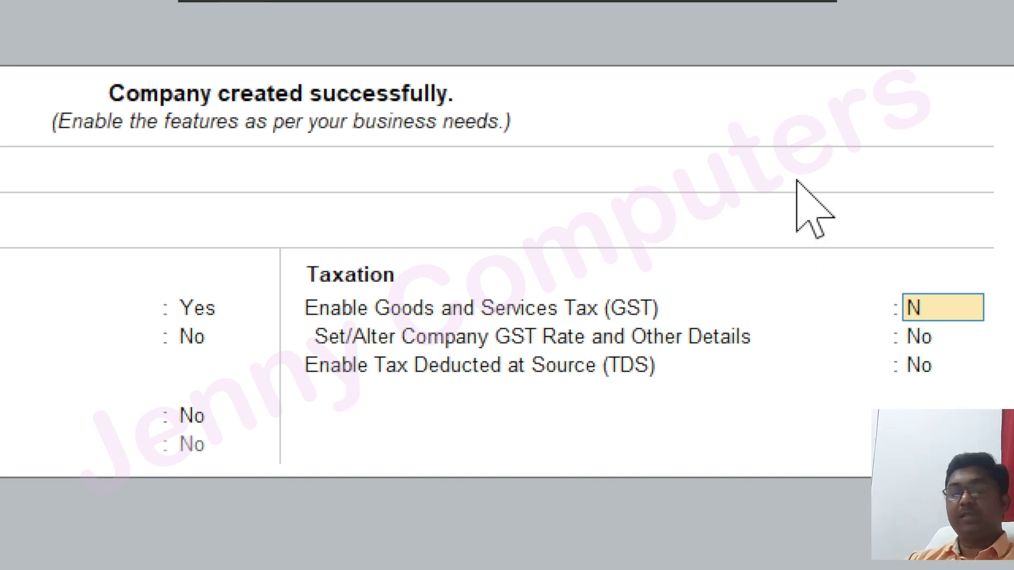
{"action": "key", "text": "Return"}
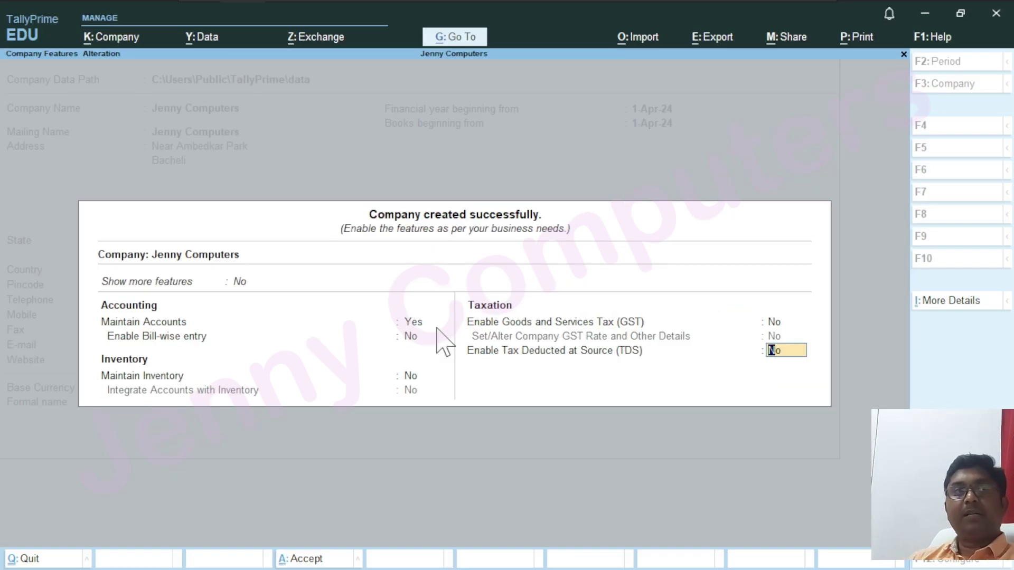
Accept the feature settings with Yes, returning to the Jenny Computers Gateway of Tally
{"action": "key", "text": "Return"}
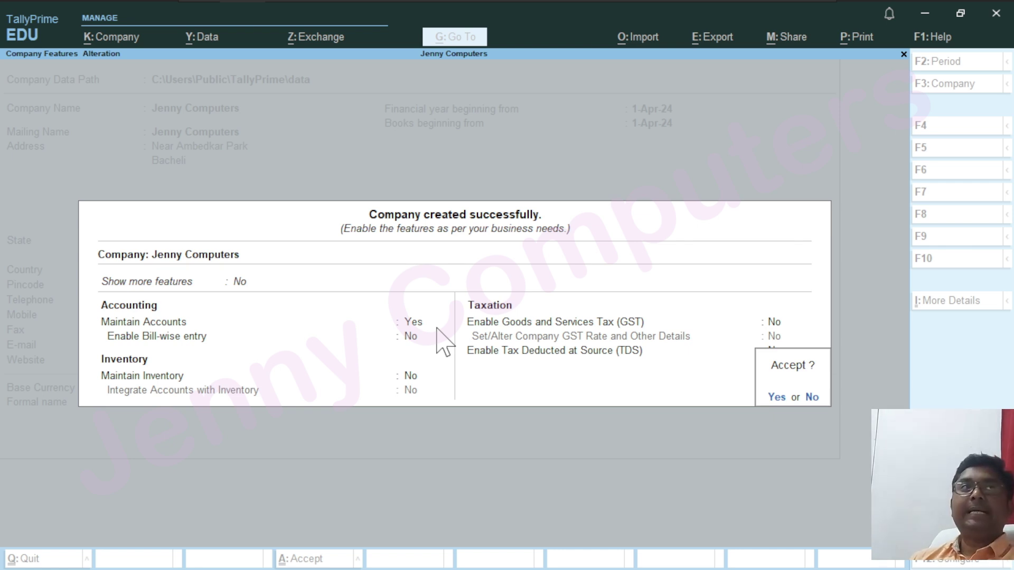
{"action": "left_click", "coordinate": [437, 328]}
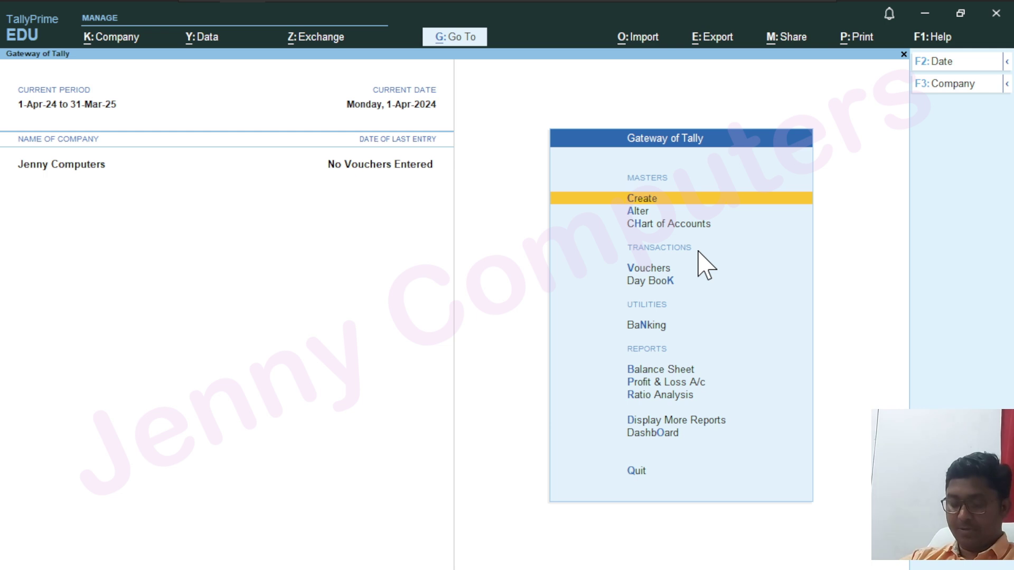
Open the K: Company menu with Alt+K from the Gateway of Tally
{"action": "key", "text": "ctrl+4"}
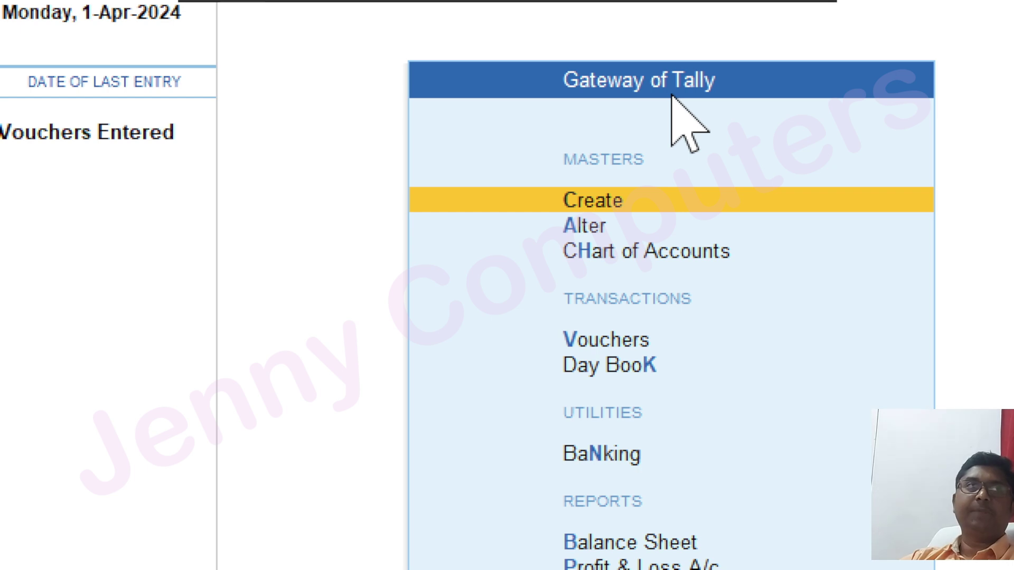
{"action": "key", "text": "ctrl+4"}
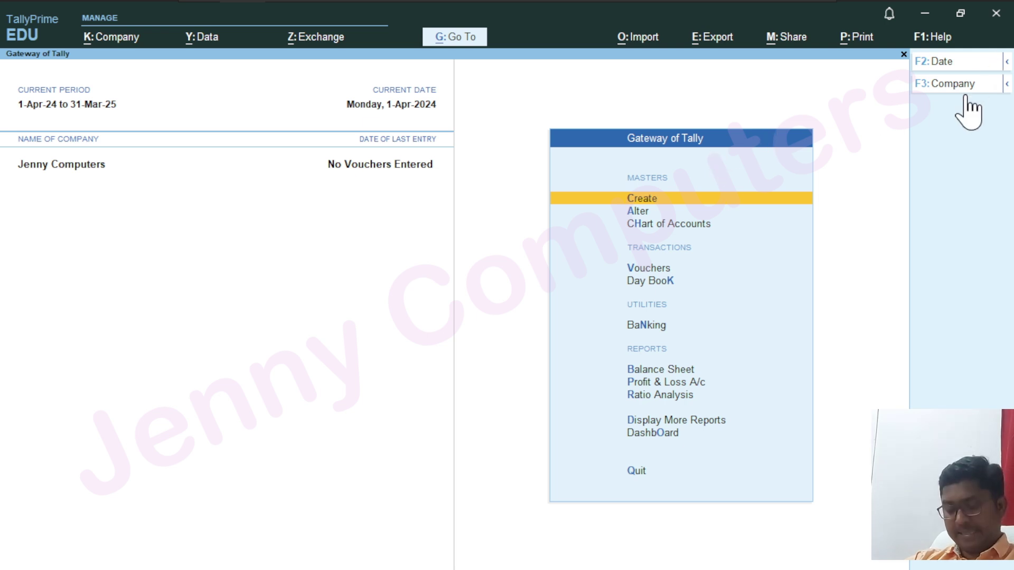
{"action": "key", "text": "ctrl+4"}
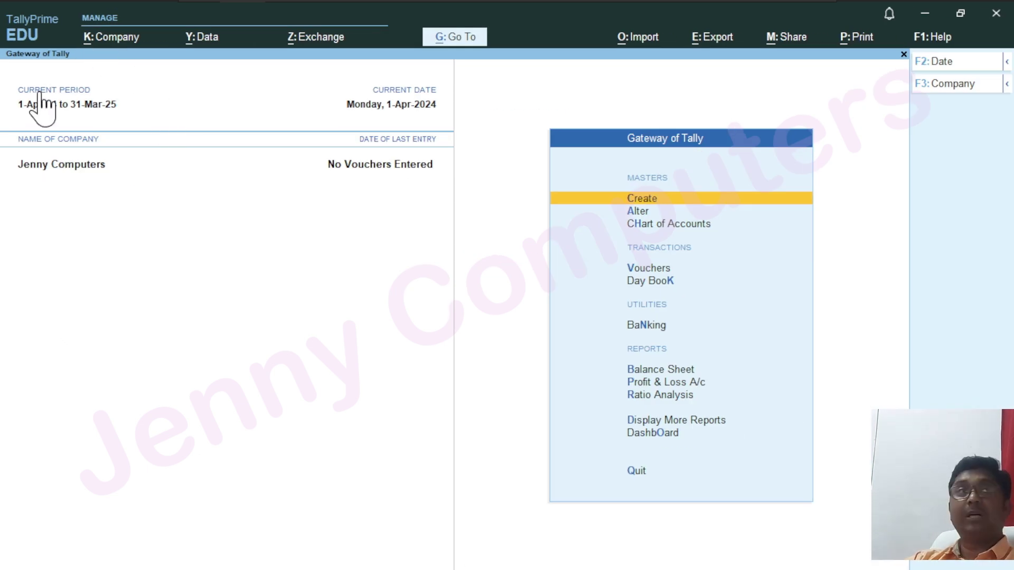
{"action": "key", "text": "alt+k"}
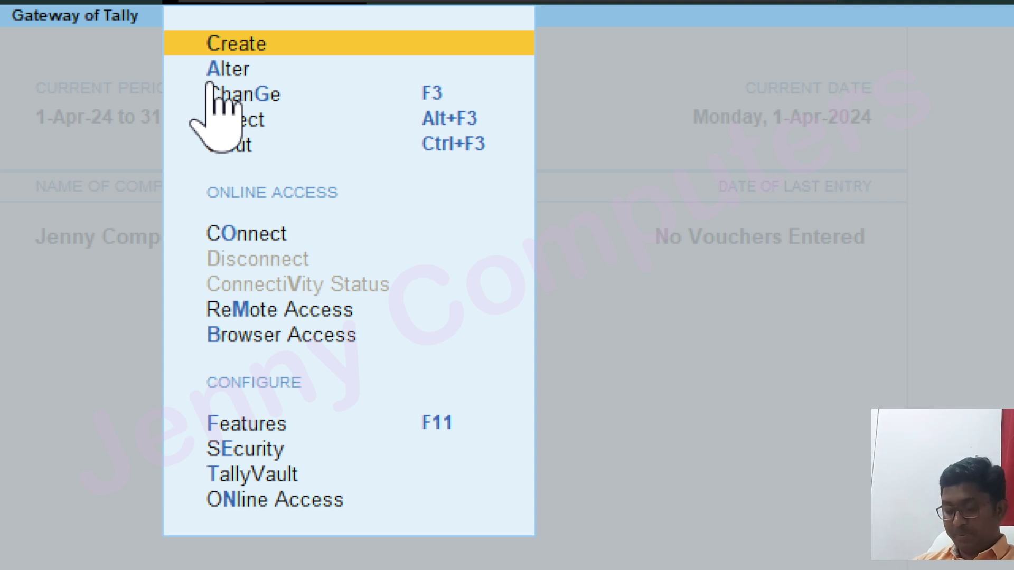
Open the Company Alteration form for Jenny Computers, backing out once without saving and reopening it
{"action": "key", "text": "Down"}
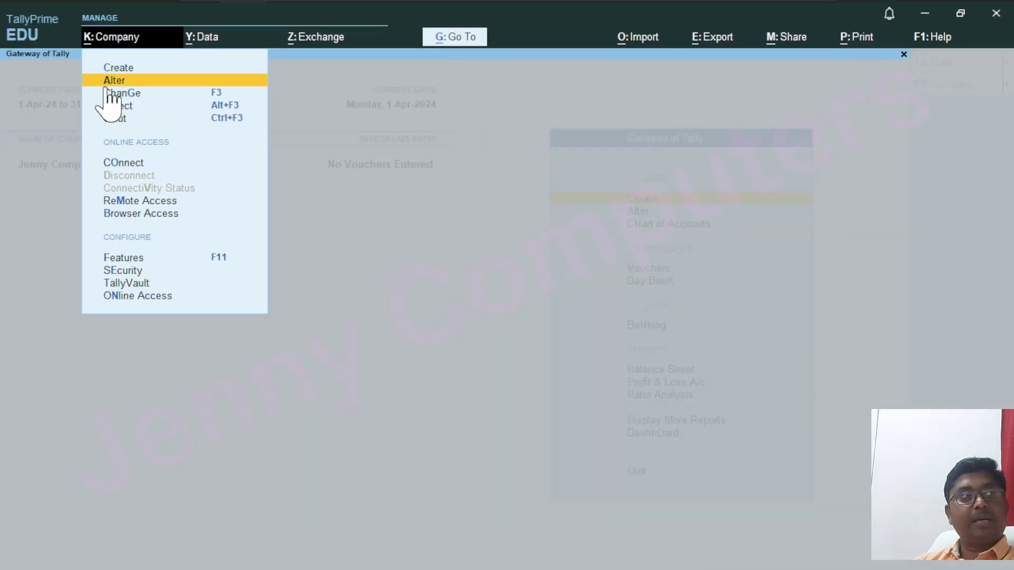
{"action": "key", "text": "Return"}
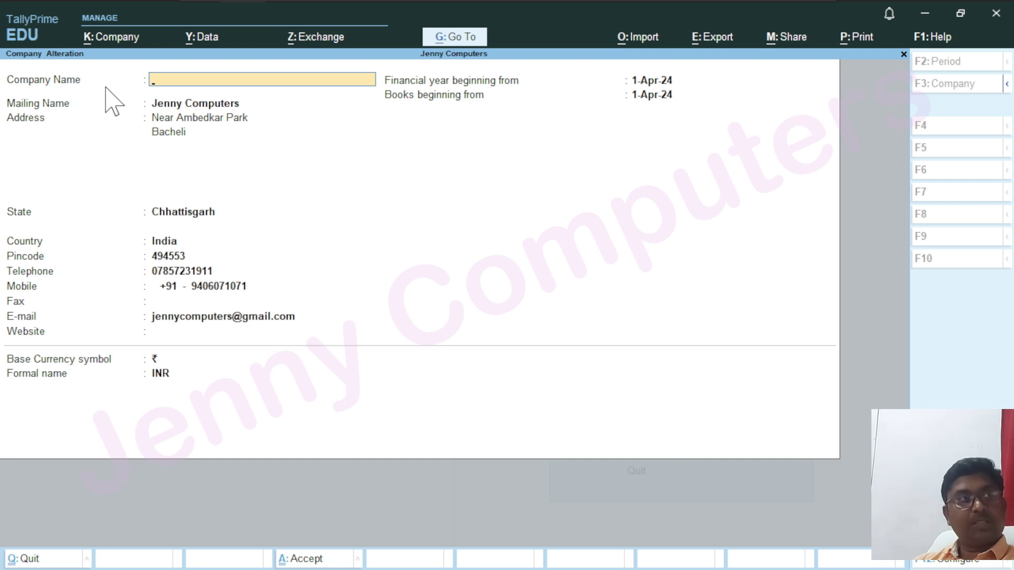
{"action": "key", "text": "Escape"}
{"action": "key", "text": "y"}
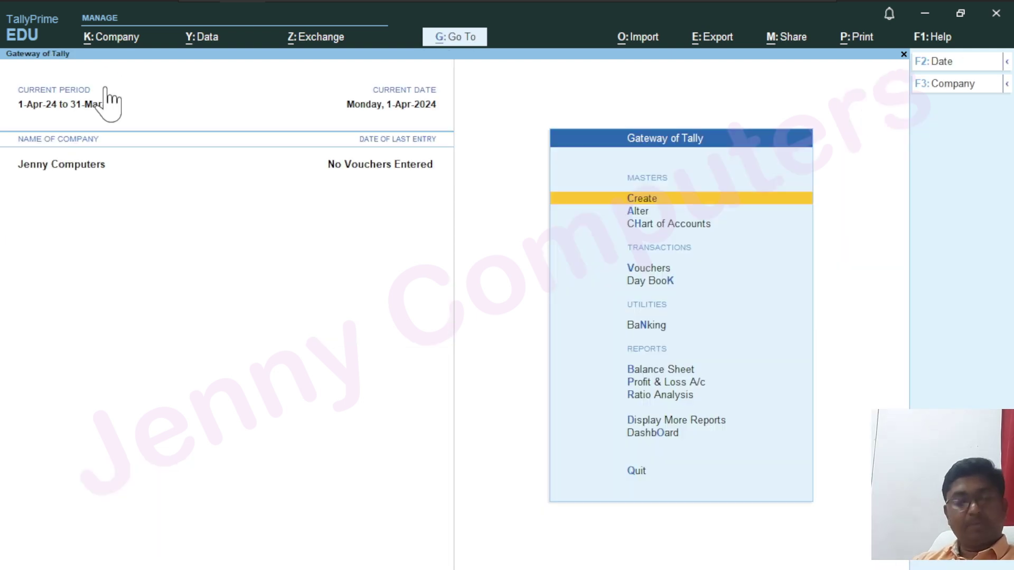
{"action": "key", "text": "alt+k"}
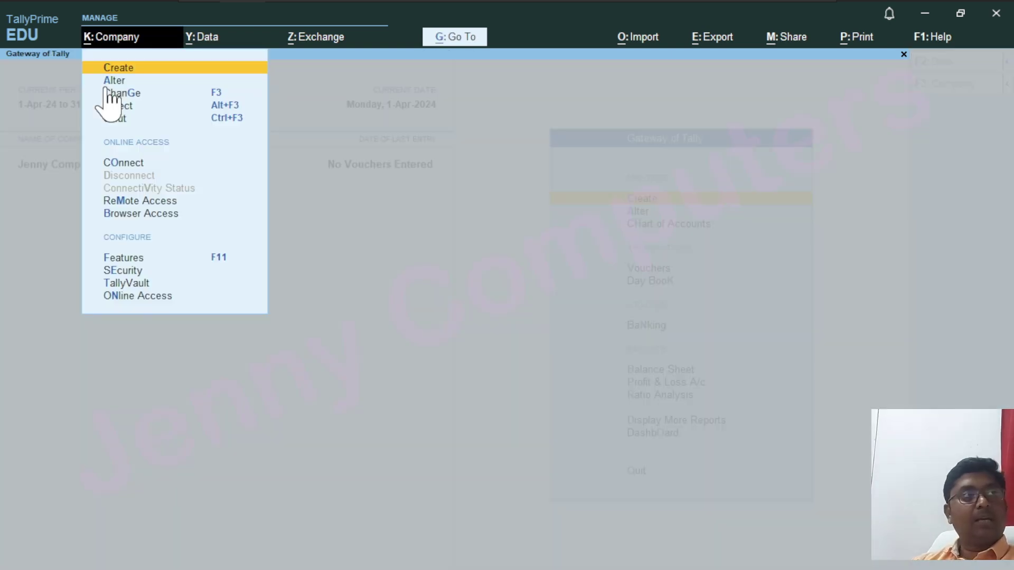
{"action": "key", "text": "Down"}
{"action": "key", "text": "Return"}
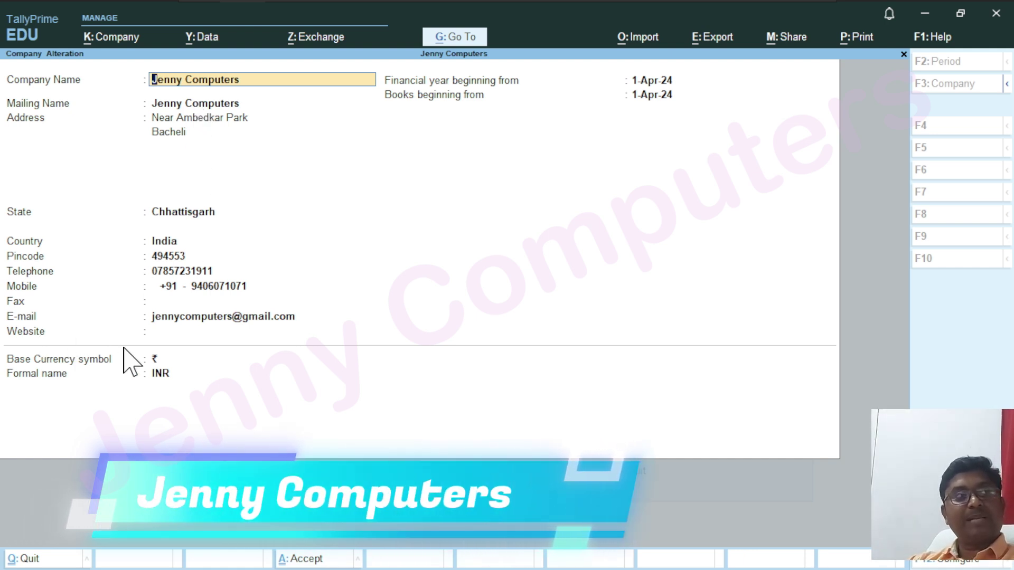
Move past Jenny Computers' name, address, state and phone fields to the empty Website field
{"action": "key", "text": "Return"}
{"action": "key", "text": "Return"}
{"action": "key", "text": "Return"}
{"action": "key", "text": "Return"}
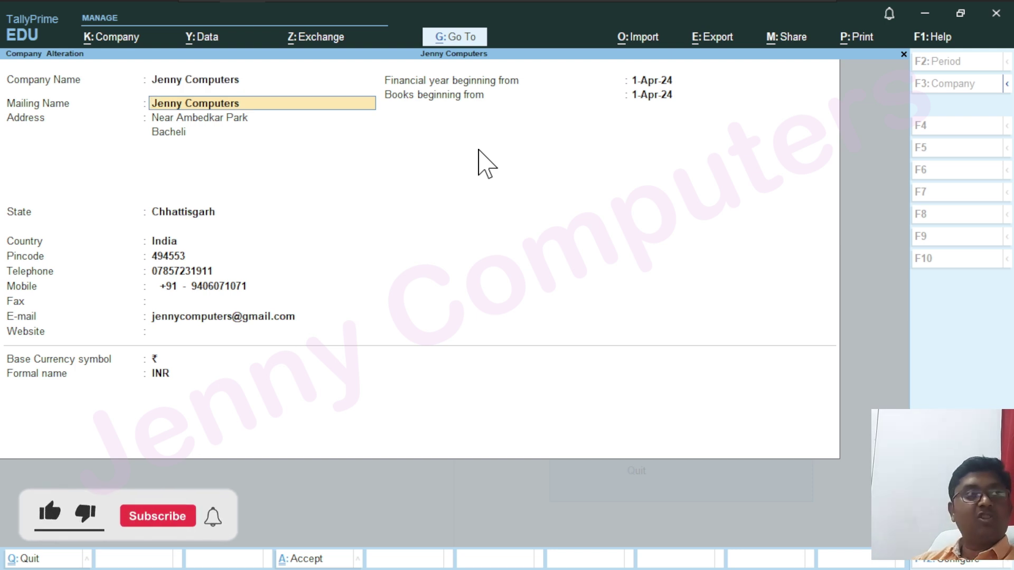
{"action": "key", "text": "Return"}
{"action": "key", "text": "Return"}
{"action": "key", "text": "Return"}
{"action": "key", "text": "Return"}
{"action": "key", "text": "Return"}
{"action": "key", "text": "Return"}
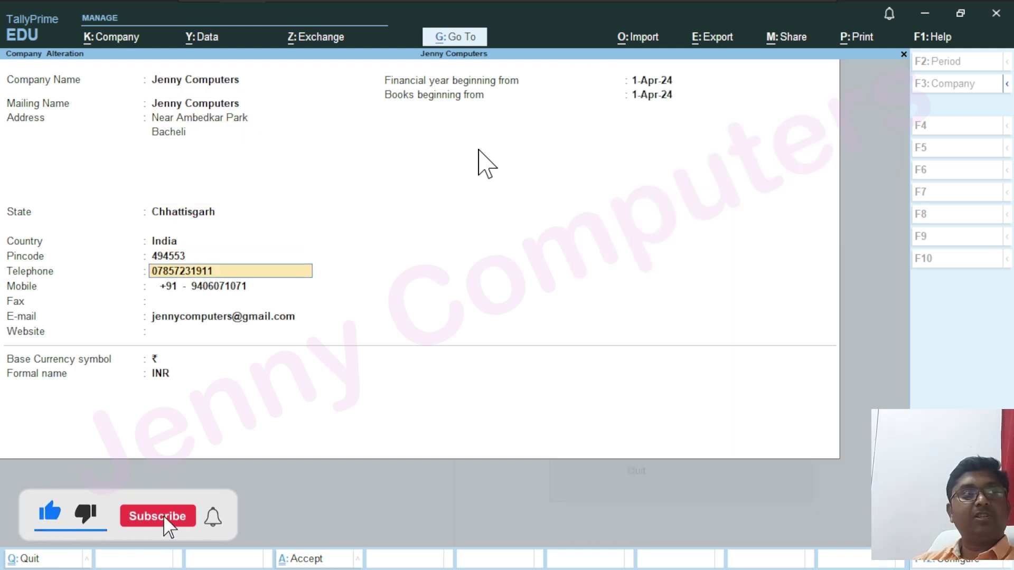
{"action": "key", "text": "Return"}
{"action": "key", "text": "Return"}
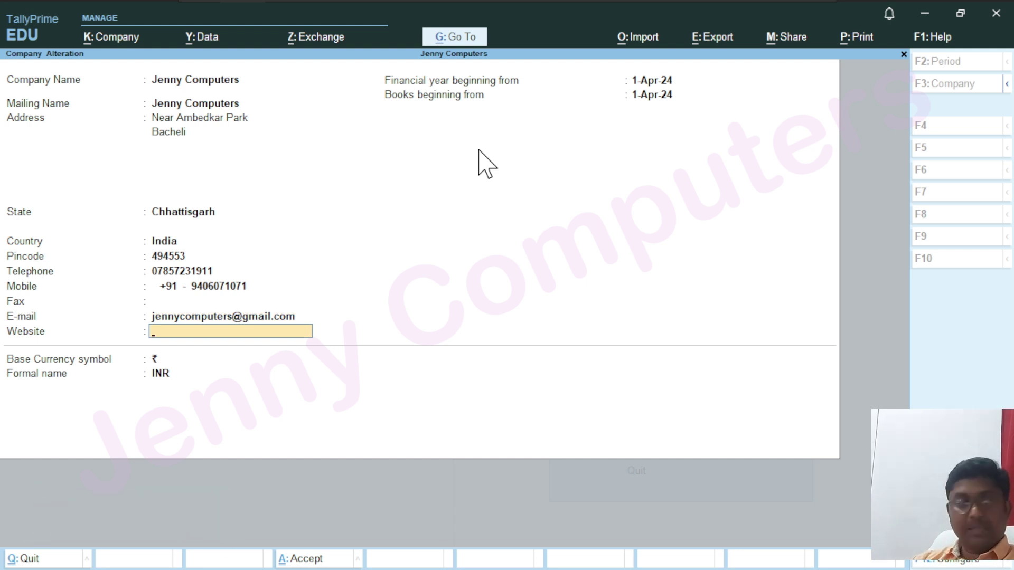
{"action": "type", "text": "WWW.jenny"}
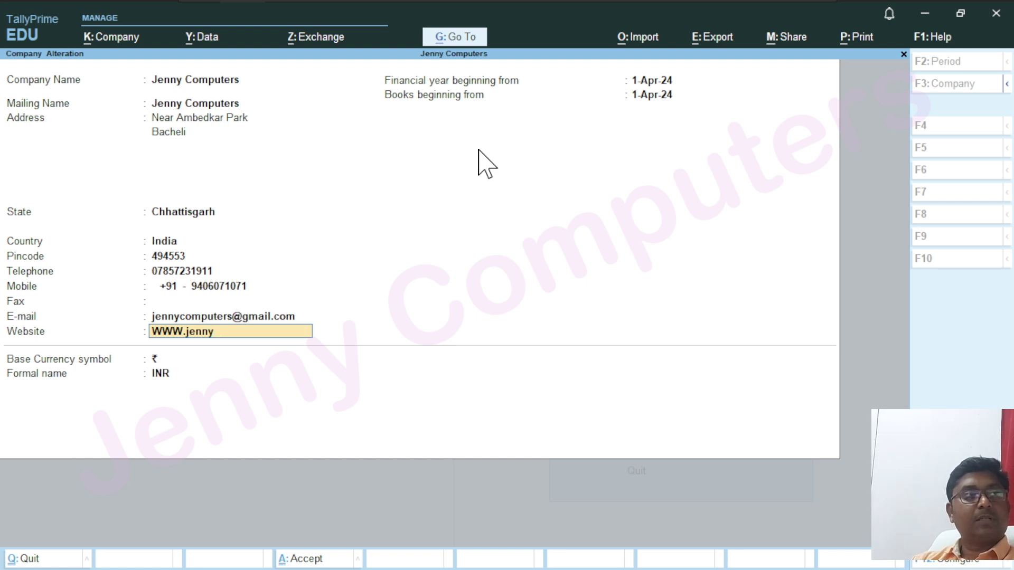
{"action": "type", "text": "computers.com"}
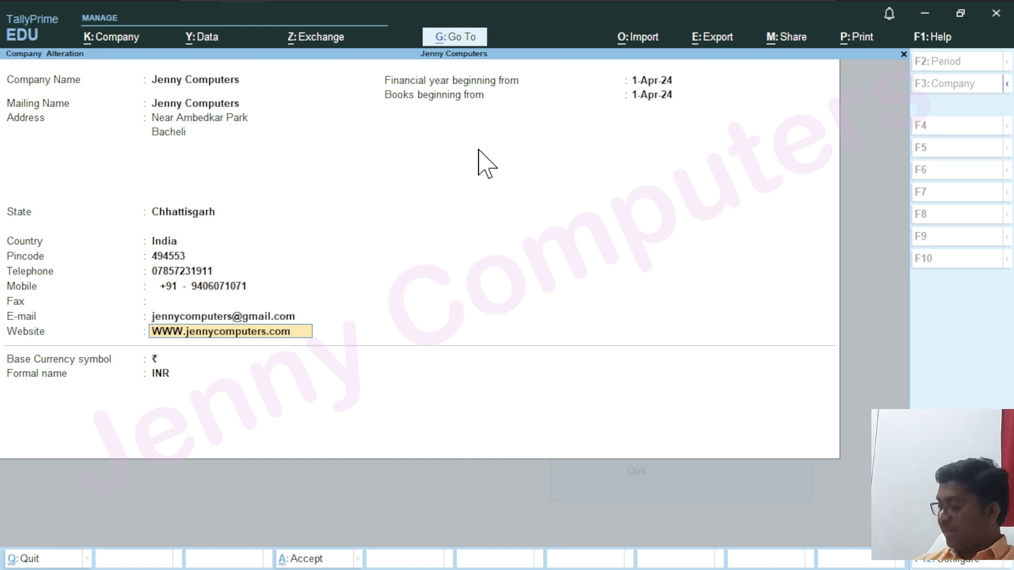
{"action": "key", "text": "Return"}
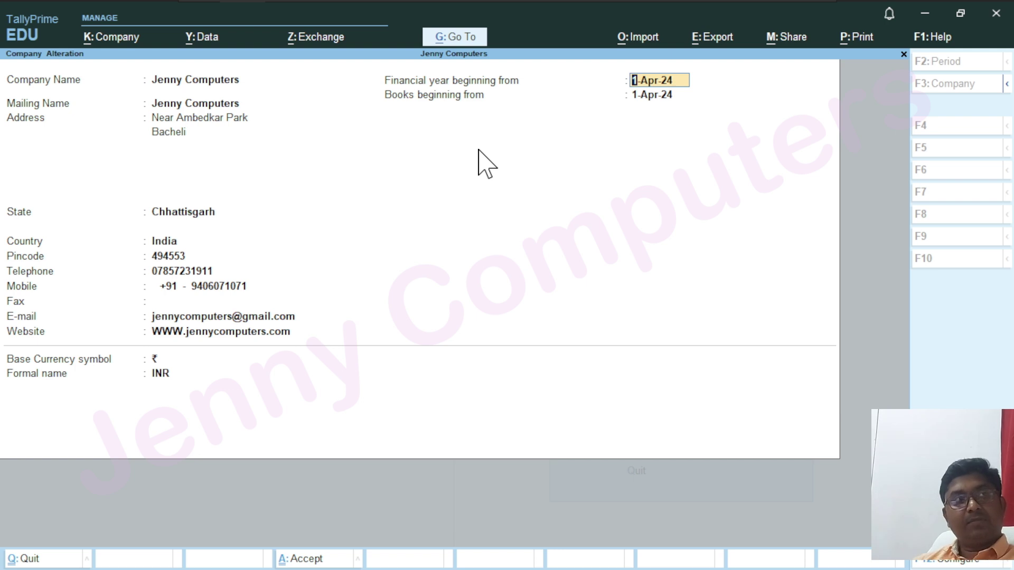
{"action": "key", "text": "Return"}
{"action": "key", "text": "Return"}
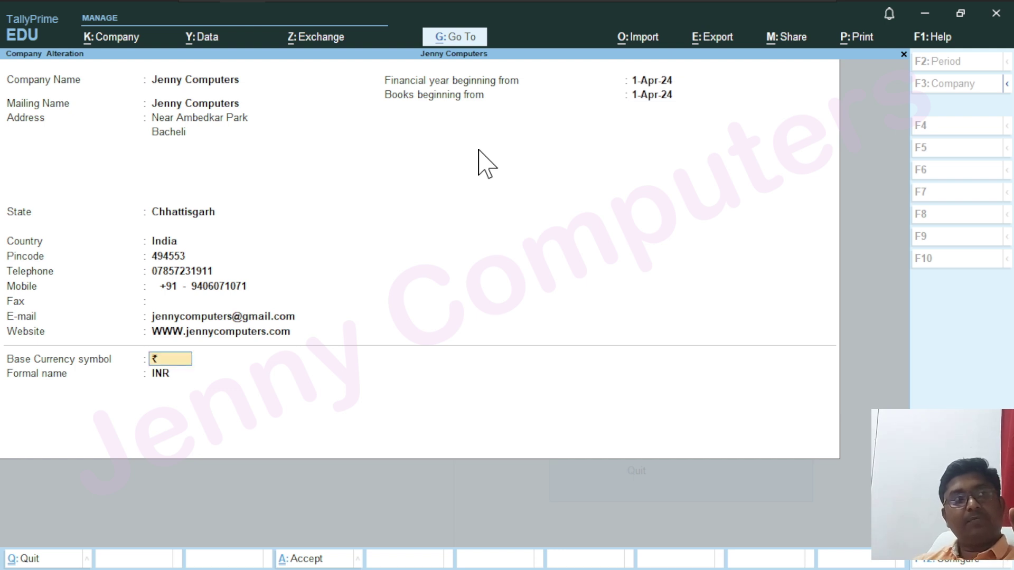
{"action": "key", "text": "Return"}
{"action": "key", "text": "Return"}
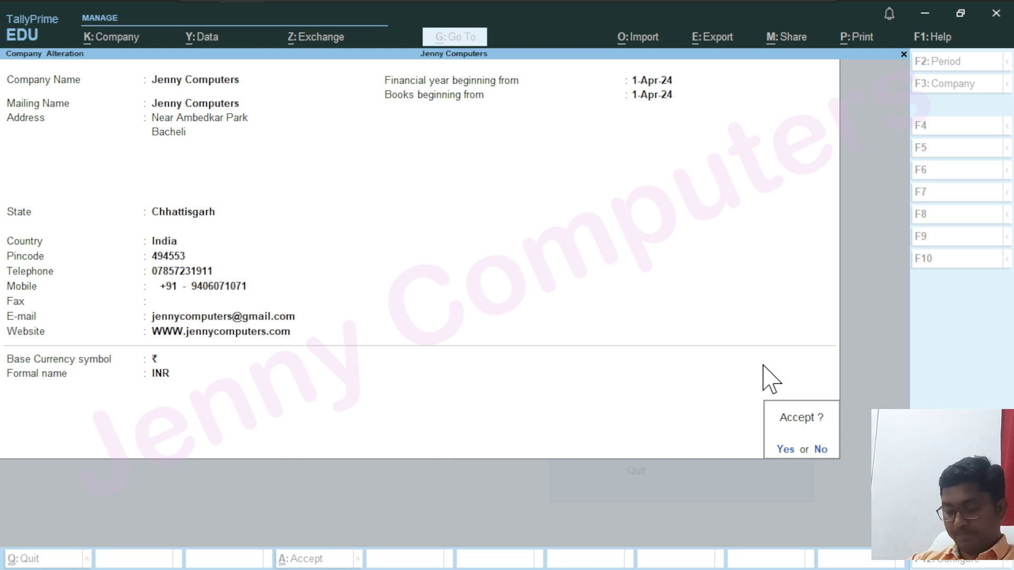
{"action": "key", "text": "n"}
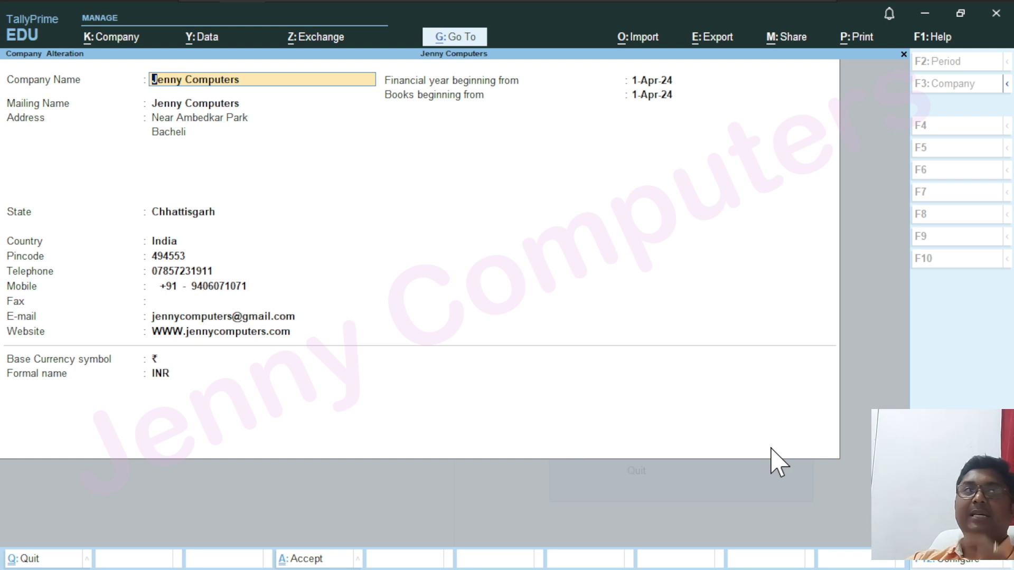
{"action": "key", "text": "ctrl"}
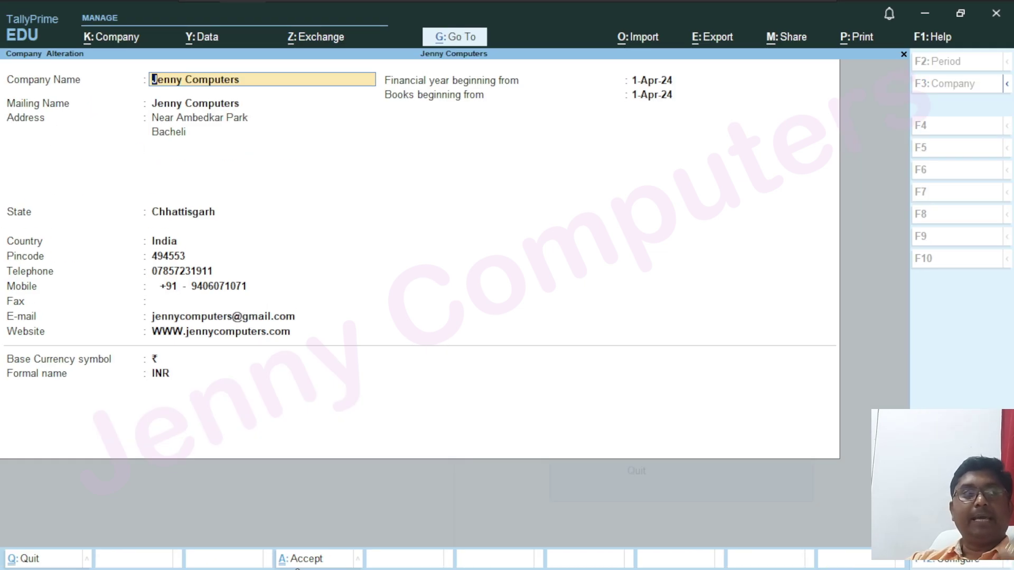
{"action": "left_click", "coordinate": [475, 249]}
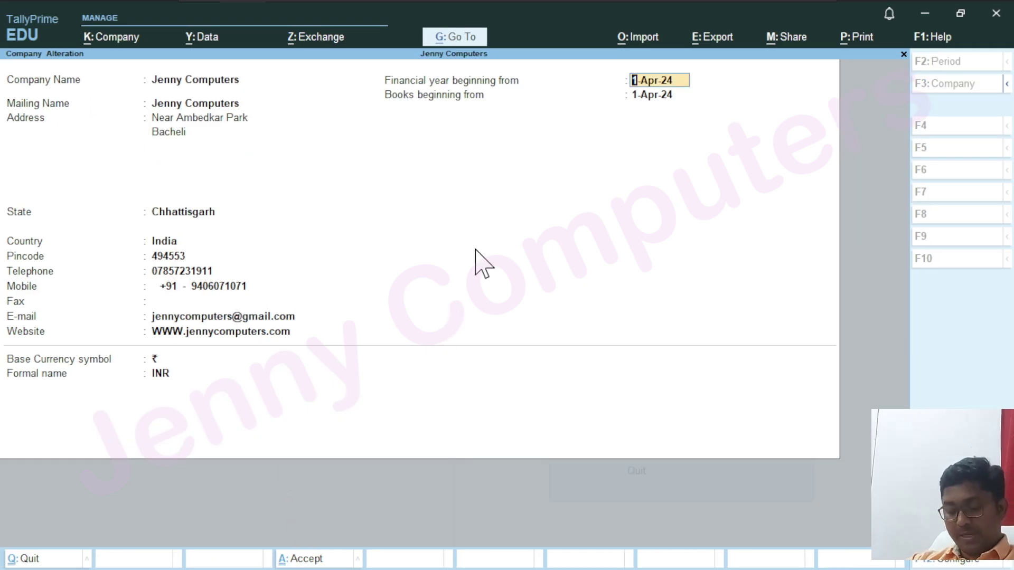
{"action": "key", "text": "ctrl"}
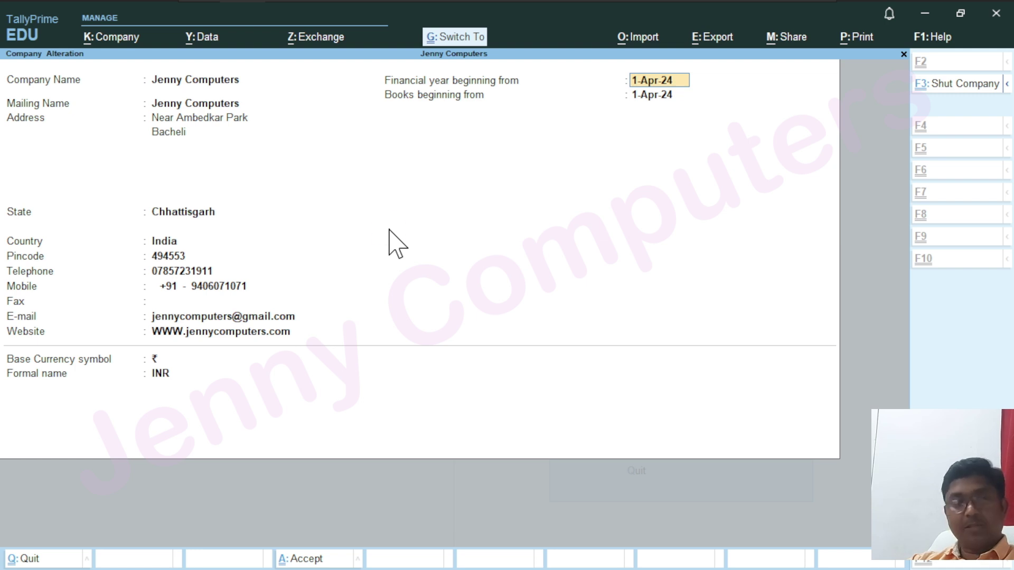
Accept the Jenny Computers alteration and bring up the Company menu to create a new company
{"action": "key", "text": "ctrl+a"}
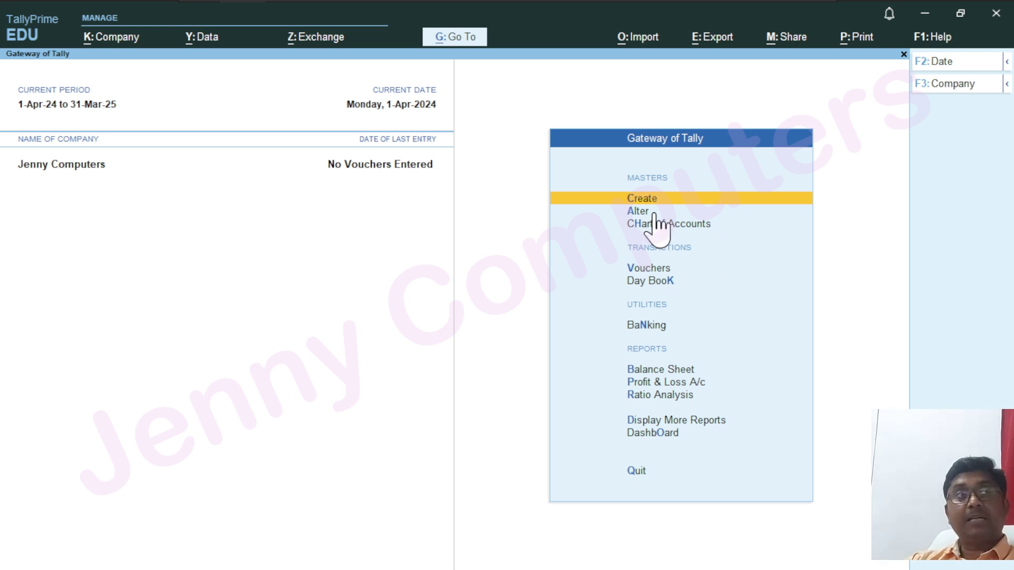
{"action": "key", "text": "ctrl"}
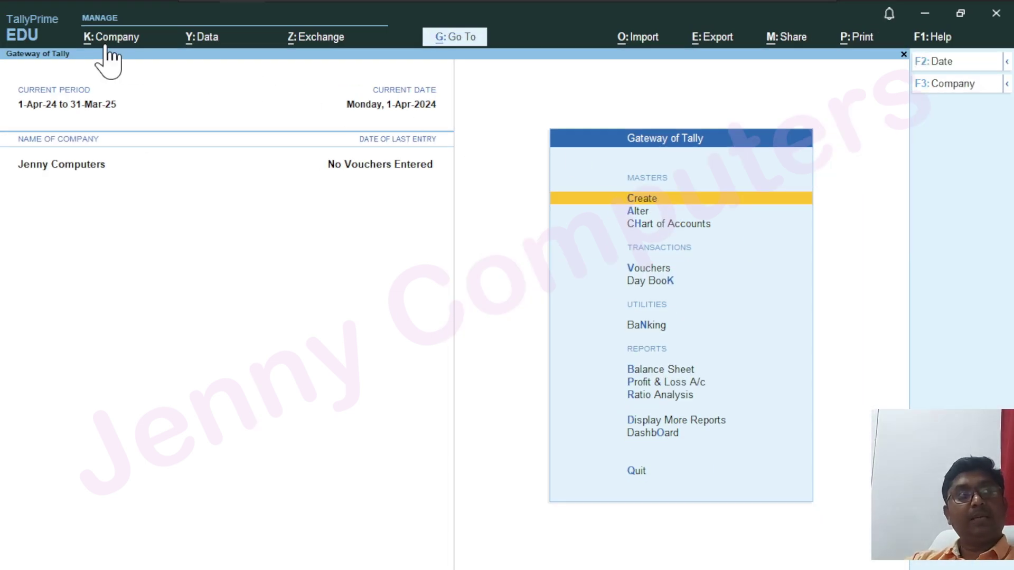
{"action": "key", "text": "alt+k"}
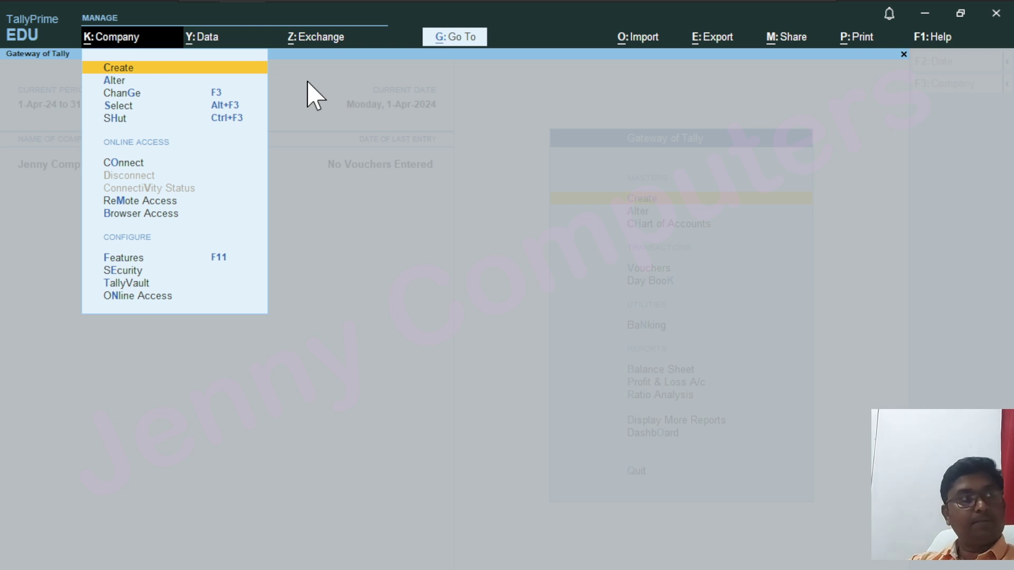
{"action": "key", "text": "Escape"}
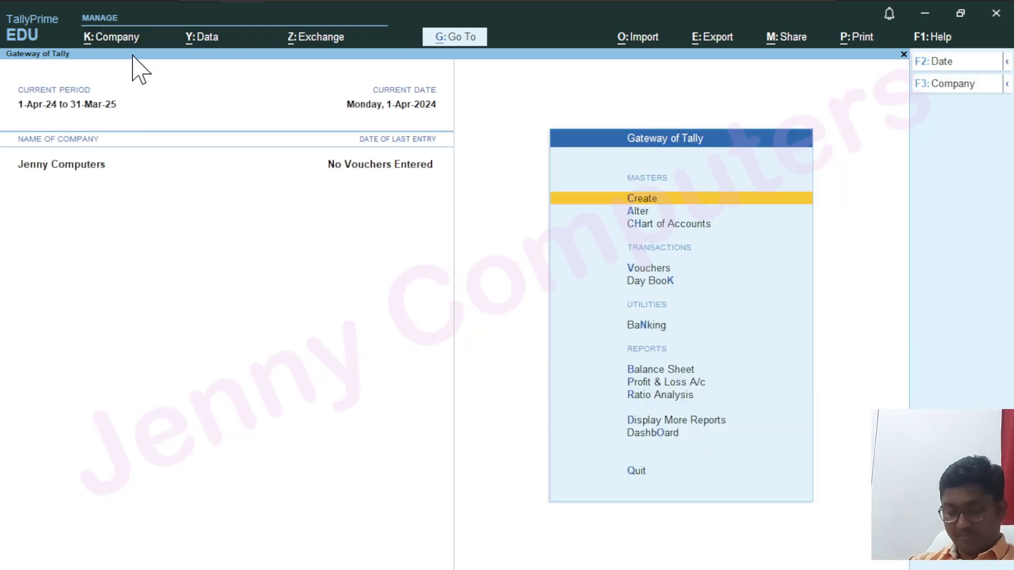
{"action": "key", "text": "alt+k"}
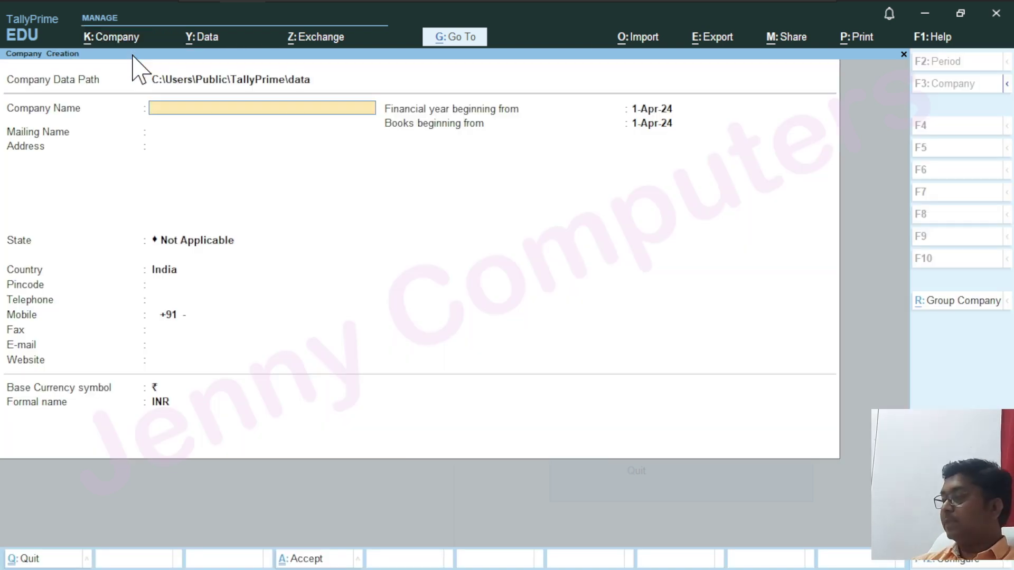
Name the new company 'ABC Company', set state Chhattisgarh, keep default dates and currency, and accept
{"action": "type", "text": "ABC Co P"}
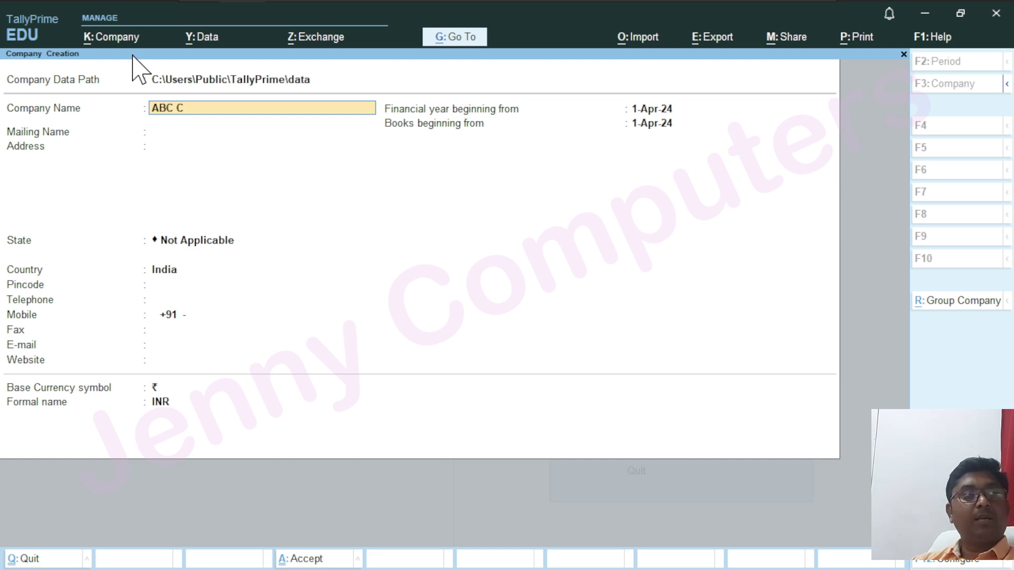
{"action": "key", "text": "BackSpace"}
{"action": "type", "text": "mpany"}
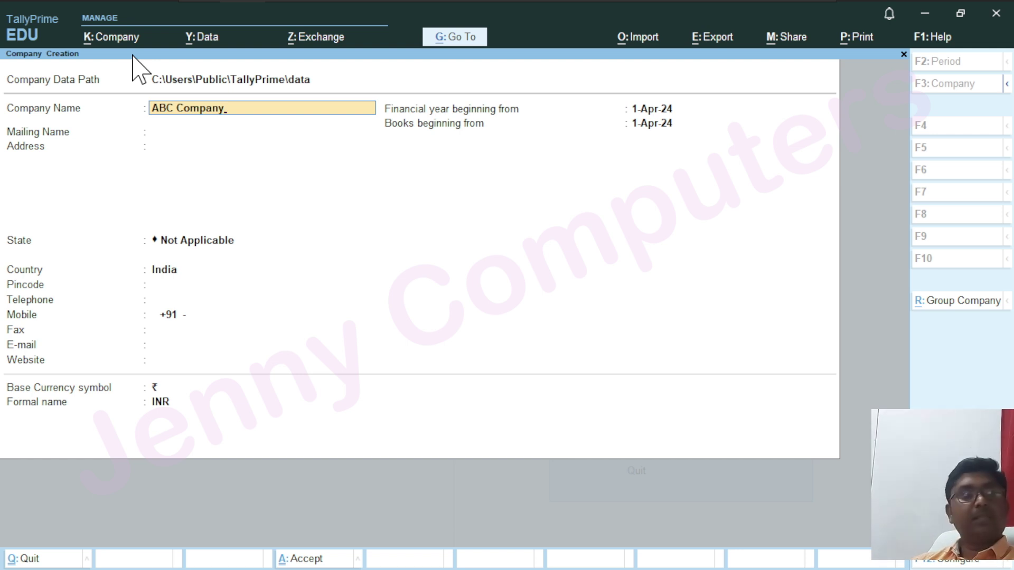
{"action": "key", "text": "Return"}
{"action": "key", "text": "Return"}
{"action": "key", "text": "Return"}
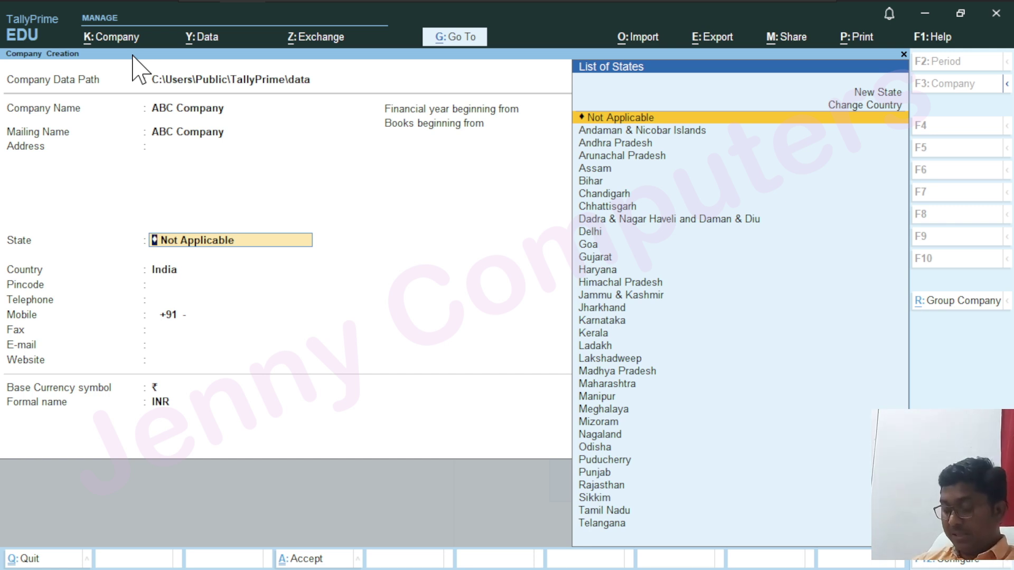
{"action": "type", "text": "C"}
{"action": "key", "text": "Down"}
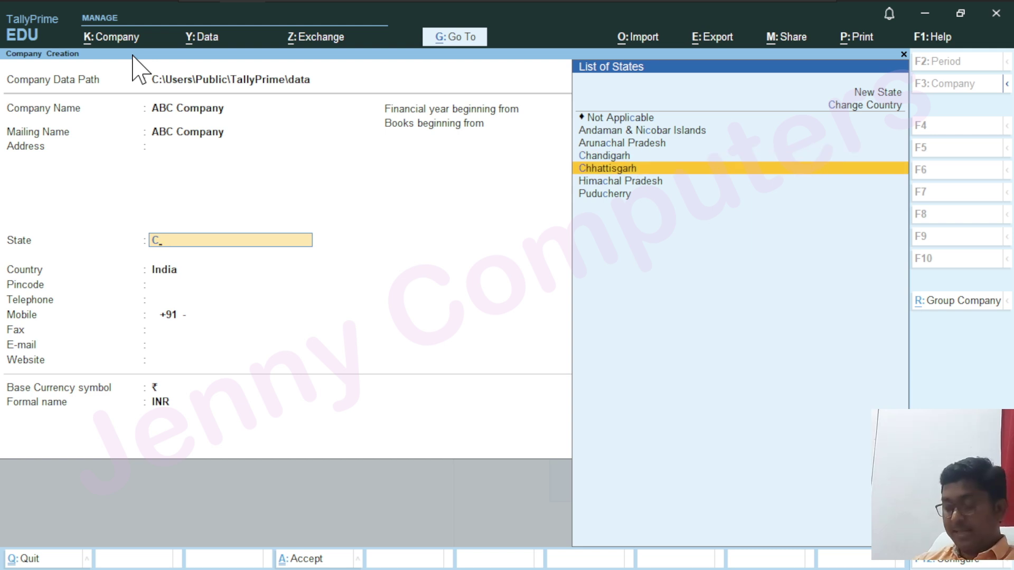
{"action": "key", "text": "Return"}
{"action": "key", "text": "Return"}
{"action": "key", "text": "Return"}
{"action": "key", "text": "Return"}
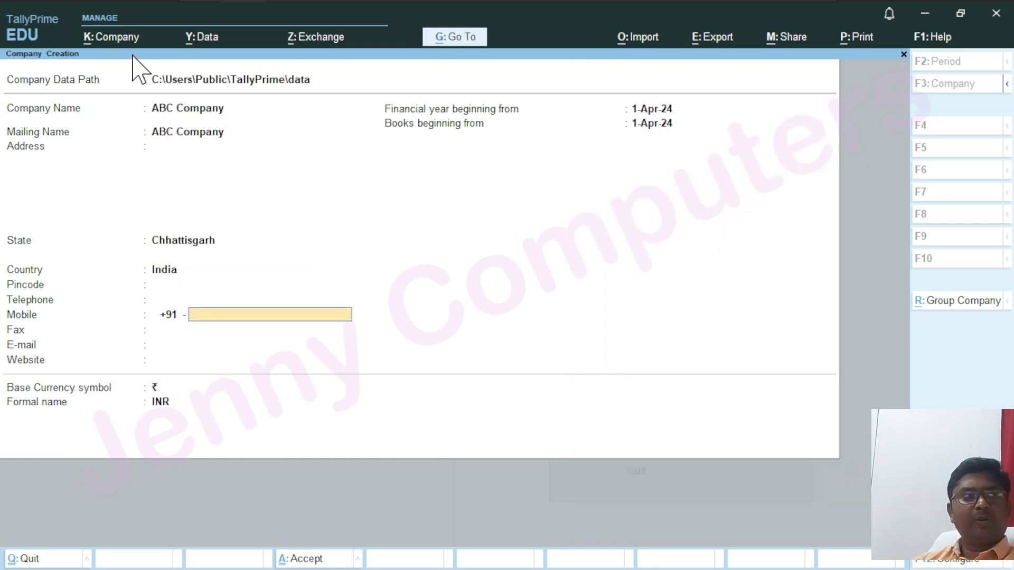
{"action": "key", "text": "Return"}
{"action": "key", "text": "Return"}
{"action": "key", "text": "Return"}
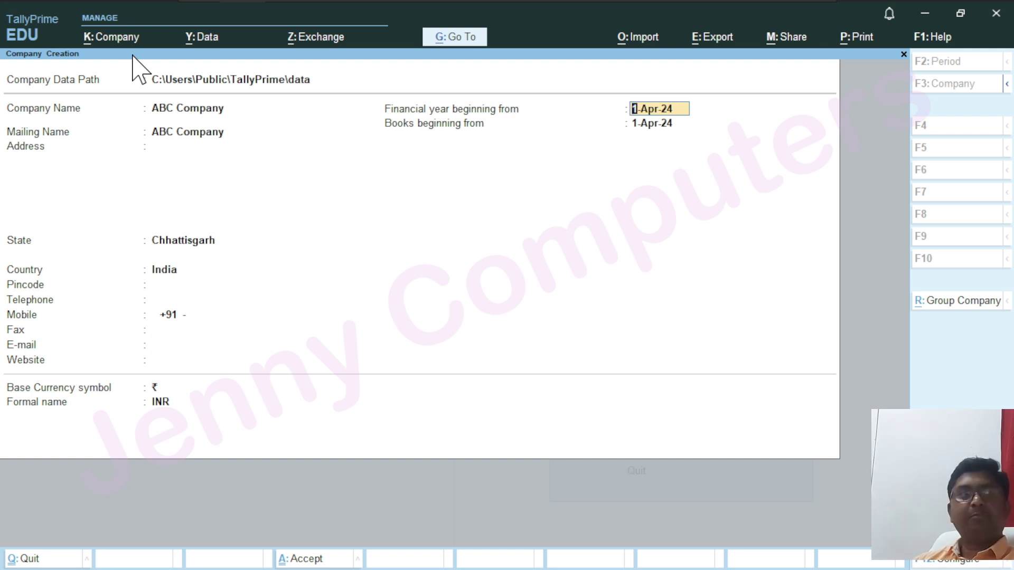
{"action": "key", "text": "Return"}
{"action": "key", "text": "Return"}
{"action": "key", "text": "Return"}
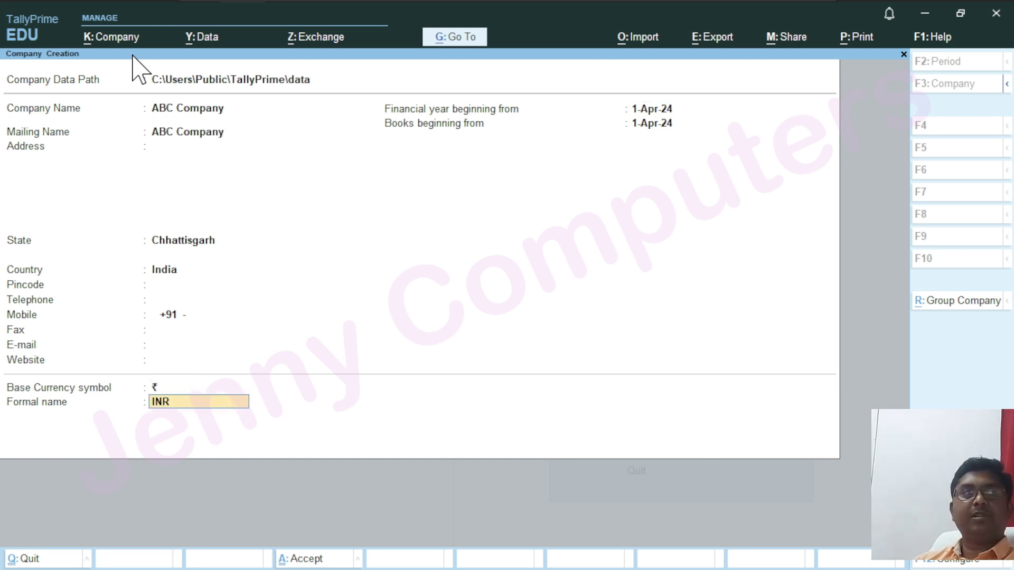
{"action": "key", "text": "Return"}
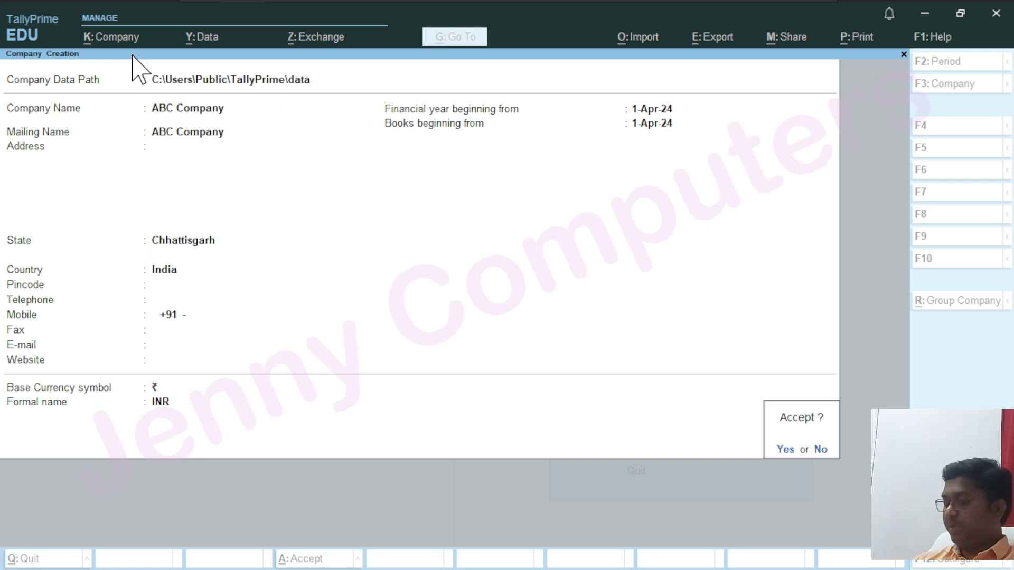
{"action": "key", "text": "Return"}
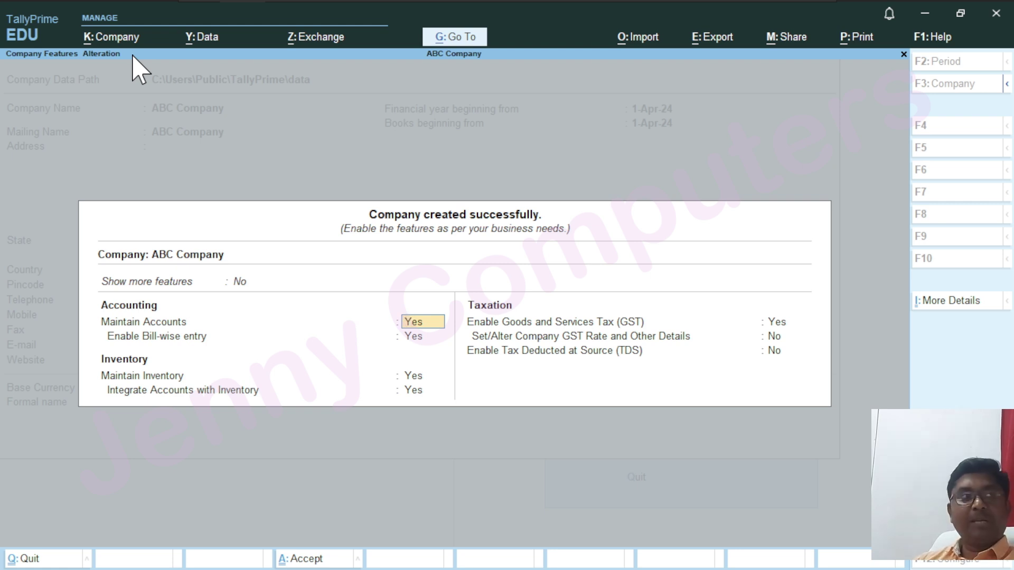
Set Bill-wise entry, Maintain Inventory and GST to No for ABC Company and save the features
{"action": "key", "text": "Return"}
{"action": "type", "text": "n"}
{"action": "key", "text": "Return"}
{"action": "type", "text": "n"}
{"action": "key", "text": "Return"}
{"action": "type", "text": "n"}
{"action": "key", "text": "Return"}
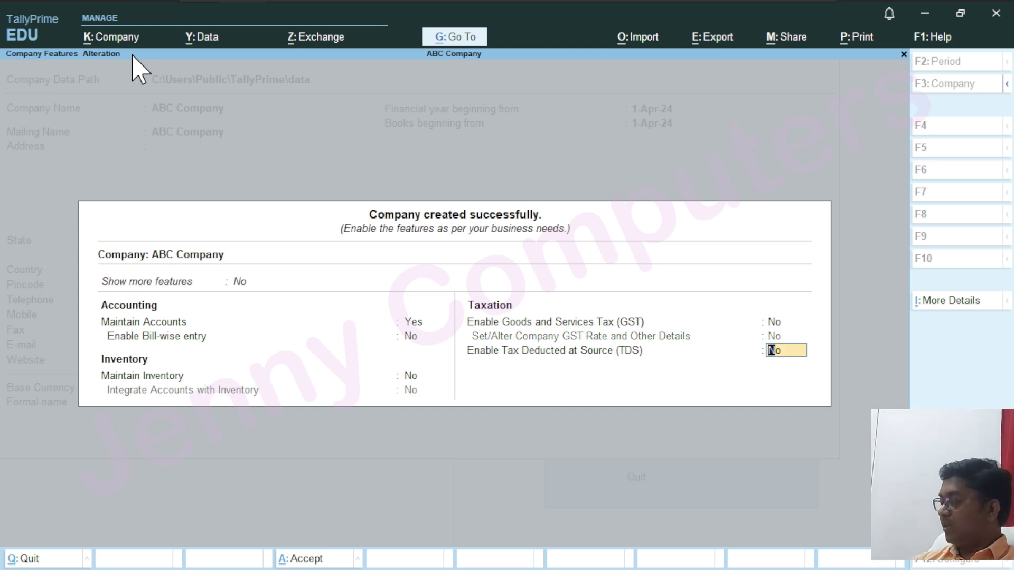
{"action": "key", "text": "Return"}
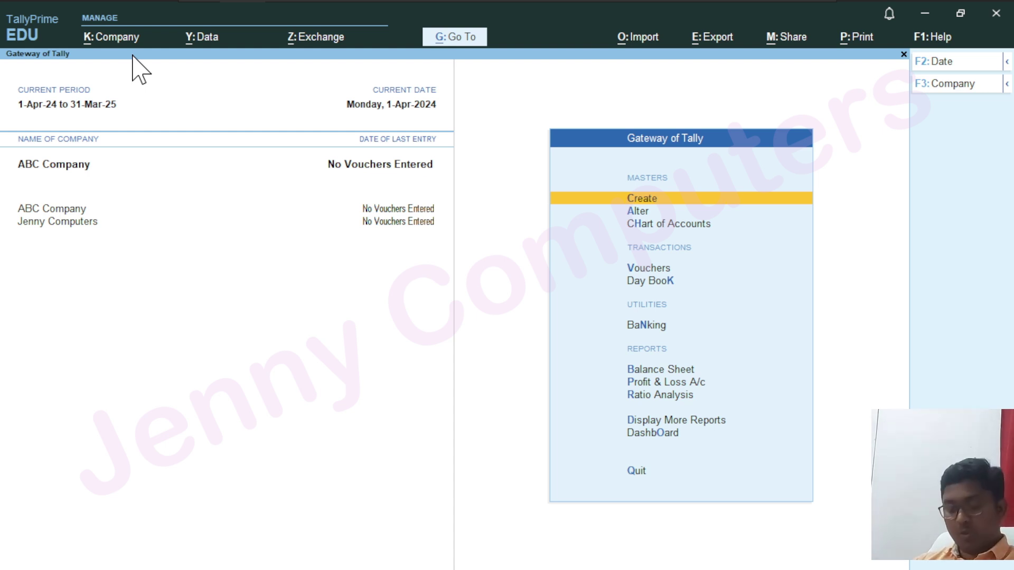
Show the company list with ABC Company and Jenny Computers both open
{"action": "key", "text": "ctrl+4"}
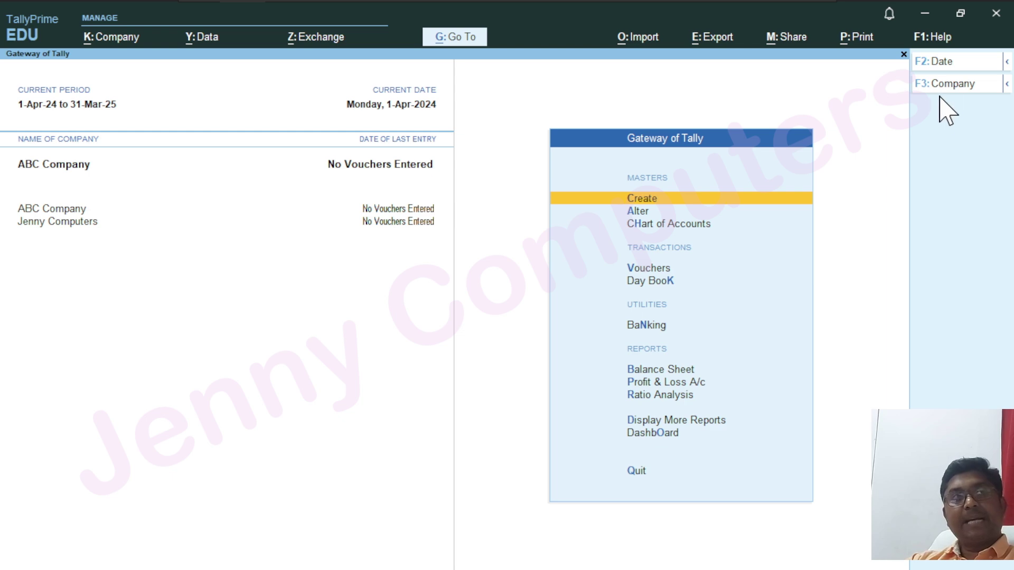
{"action": "key", "text": "ctrl"}
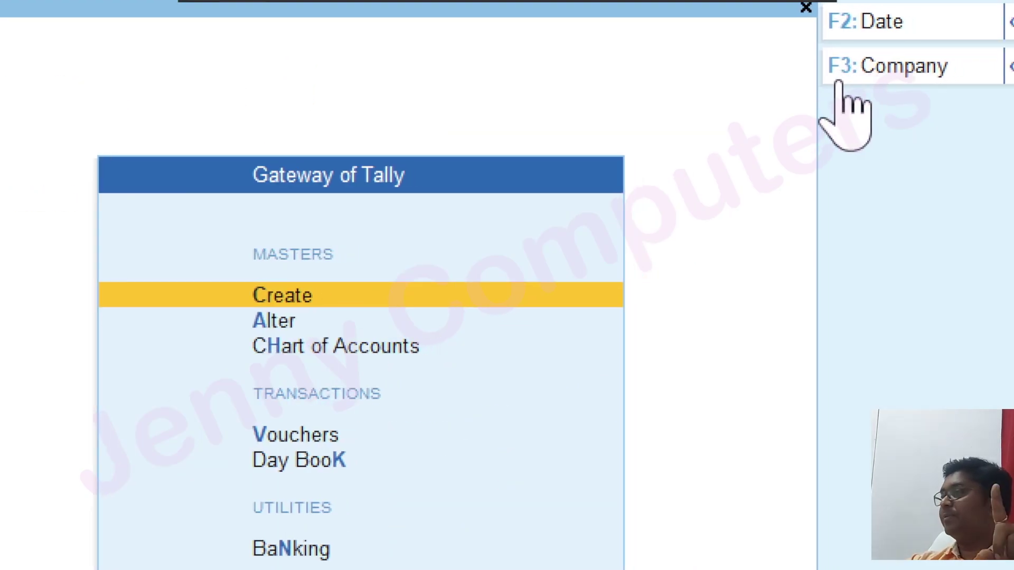
{"action": "key", "text": "ctrl"}
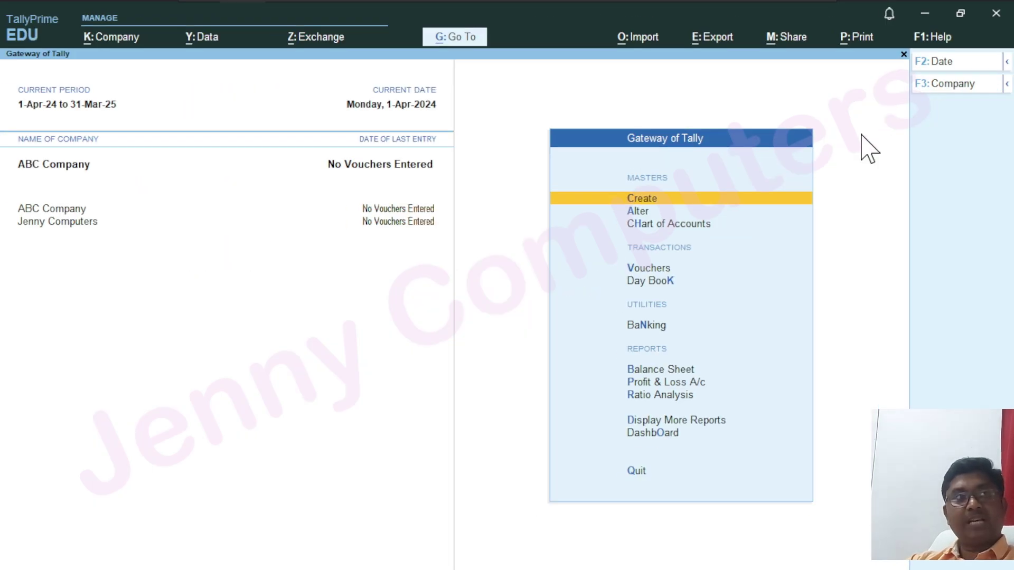
{"action": "key", "text": "F3"}
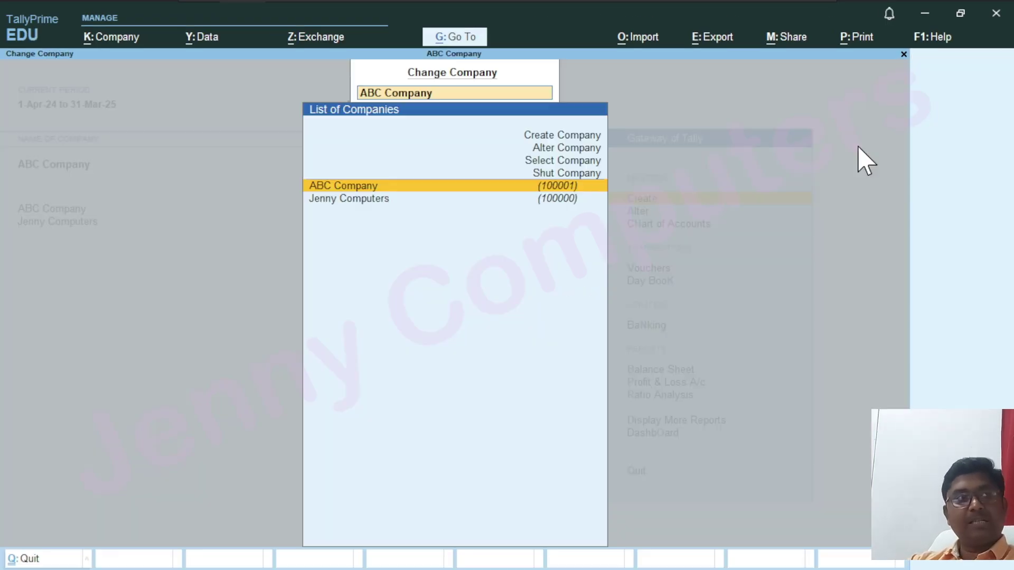
{"action": "key", "text": "ctrl"}
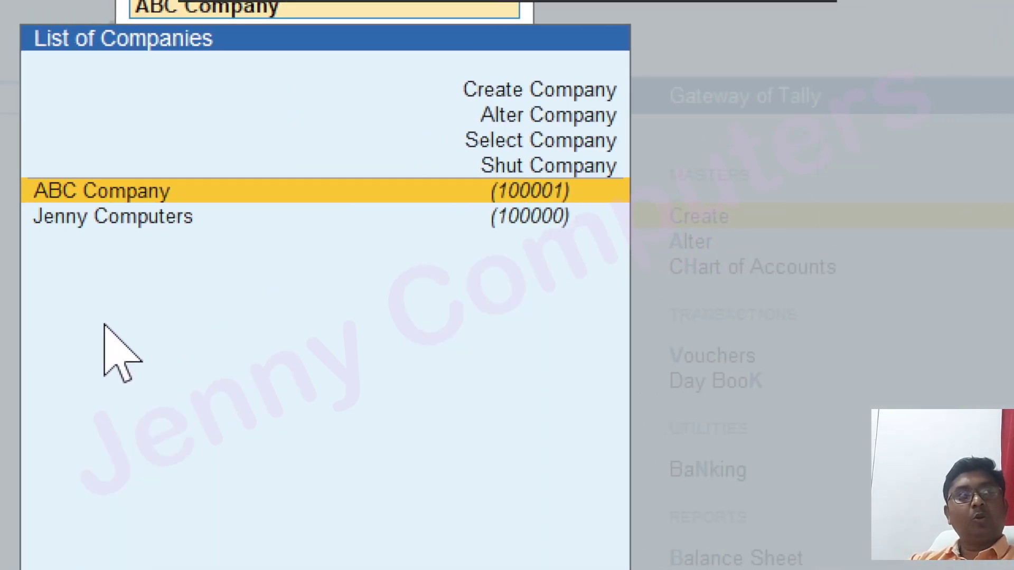
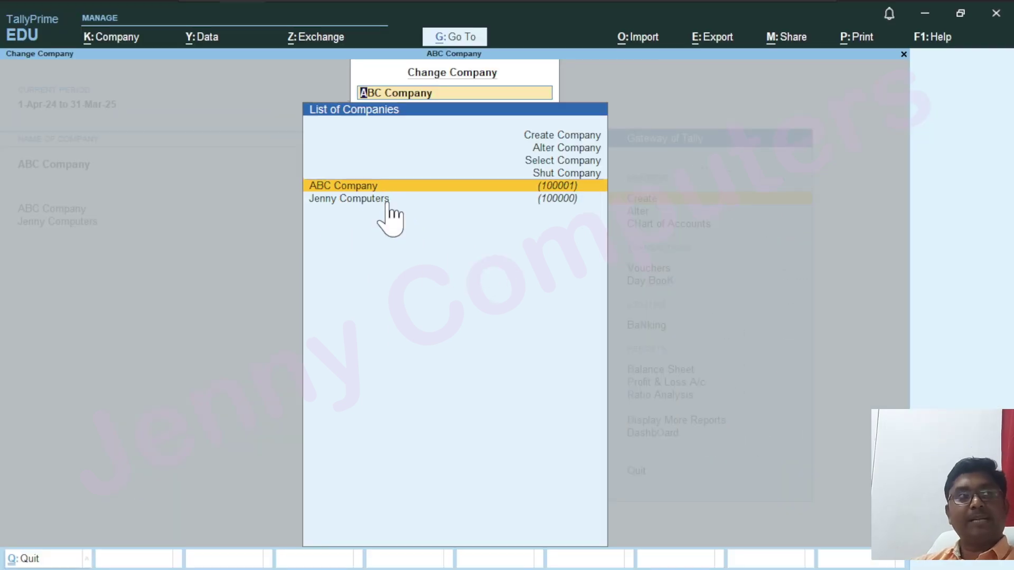
Pick Jenny Computers in the company list to make it the current company, replacing ABC Company
{"action": "key", "text": "Down"}
{"action": "left_click", "coordinate": [387, 203]}
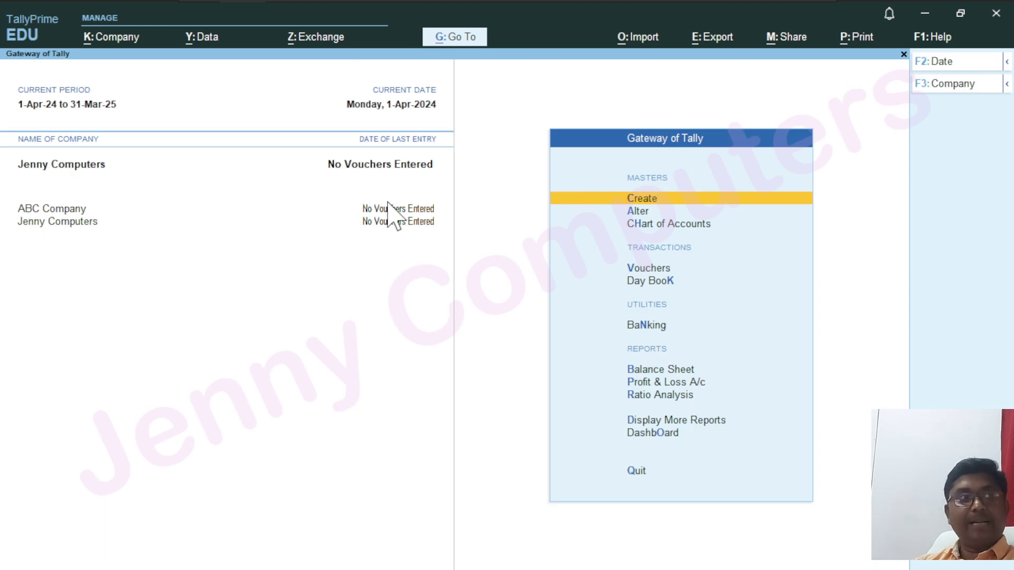
{"action": "key", "text": "ctrl+4"}
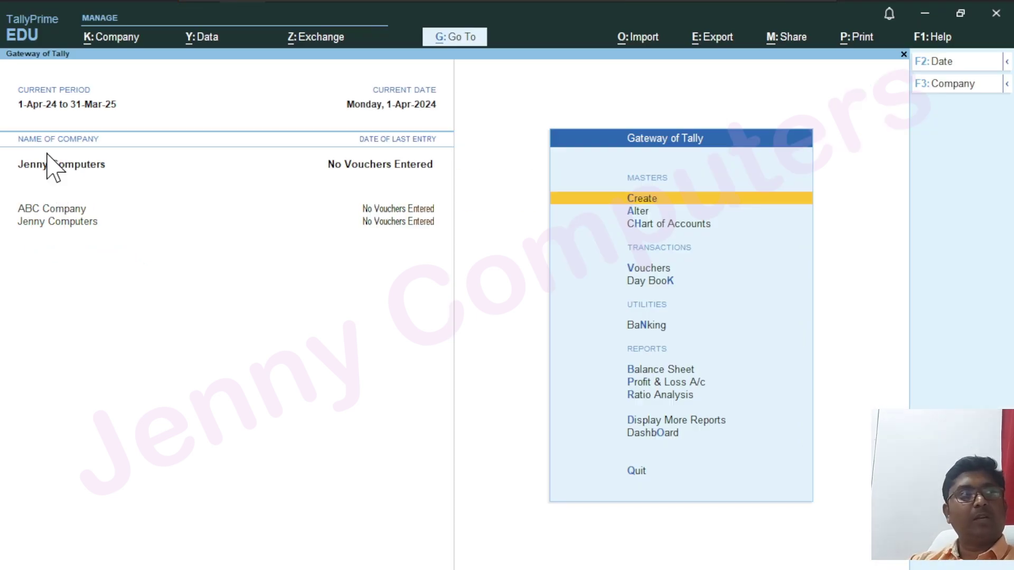
{"action": "key", "text": "alt+k"}
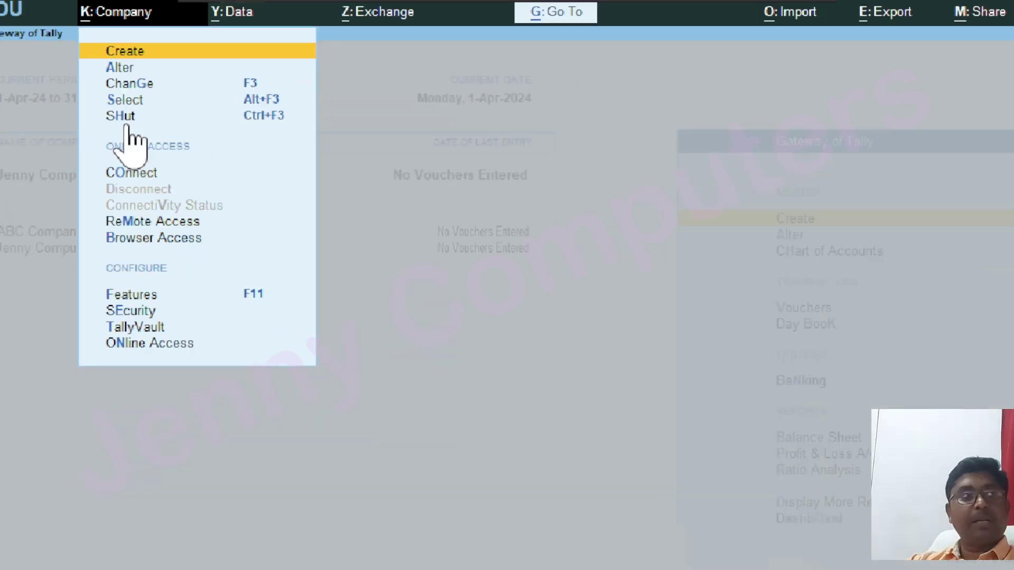
Shut ABC Company from the Company menu's Shut option, leaving Jenny Computers loaded
{"action": "key", "text": "Down"}
{"action": "key", "text": "Down"}
{"action": "key", "text": "Down"}
{"action": "key", "text": "Down"}
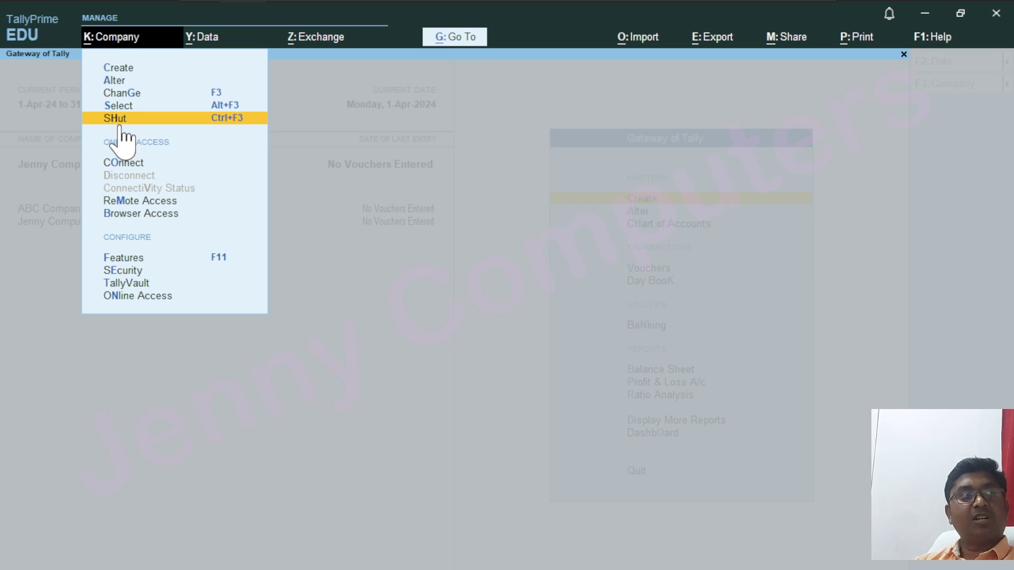
{"action": "key", "text": "Return"}
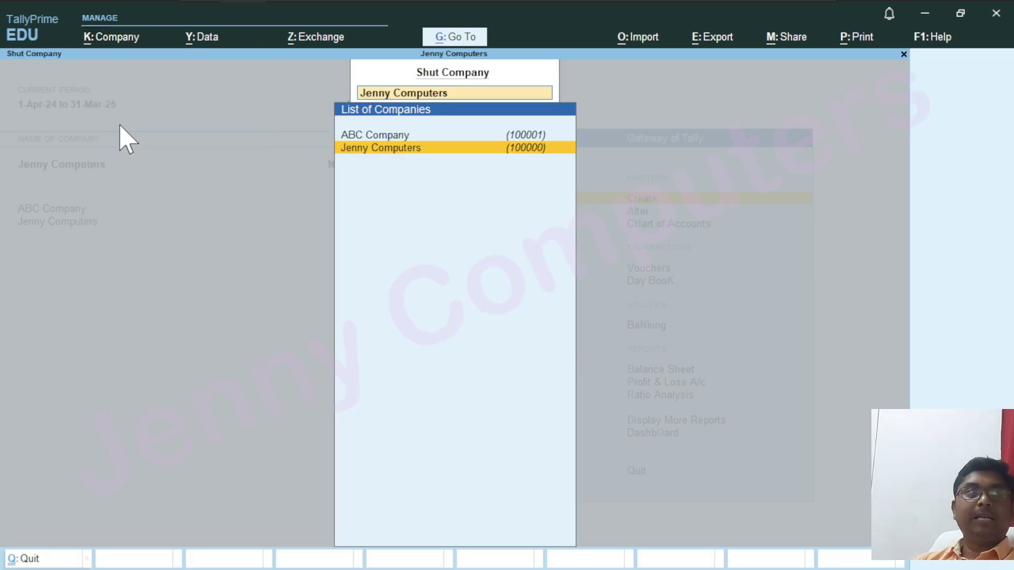
{"action": "key", "text": "Up"}
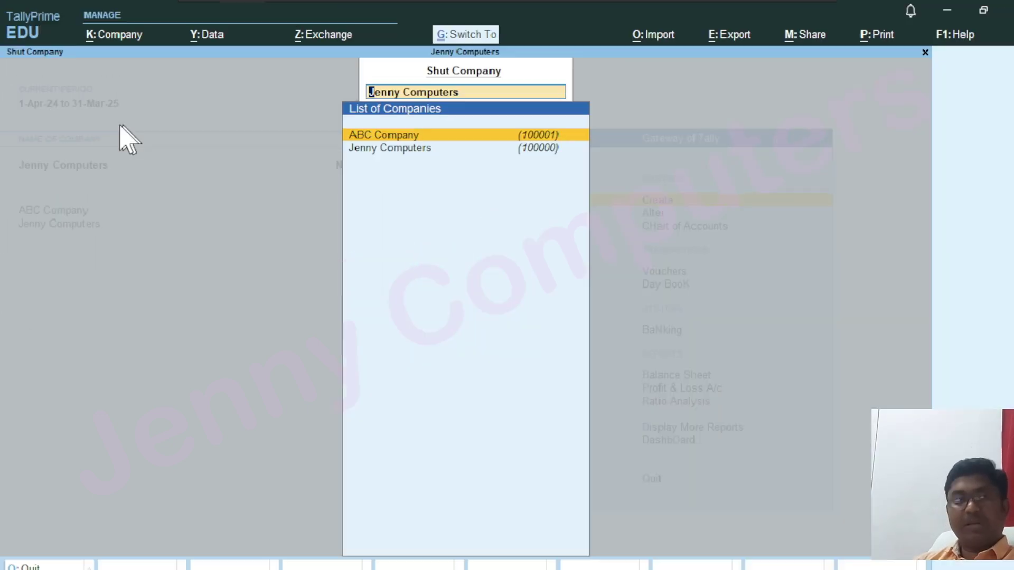
{"action": "key", "text": "Return"}
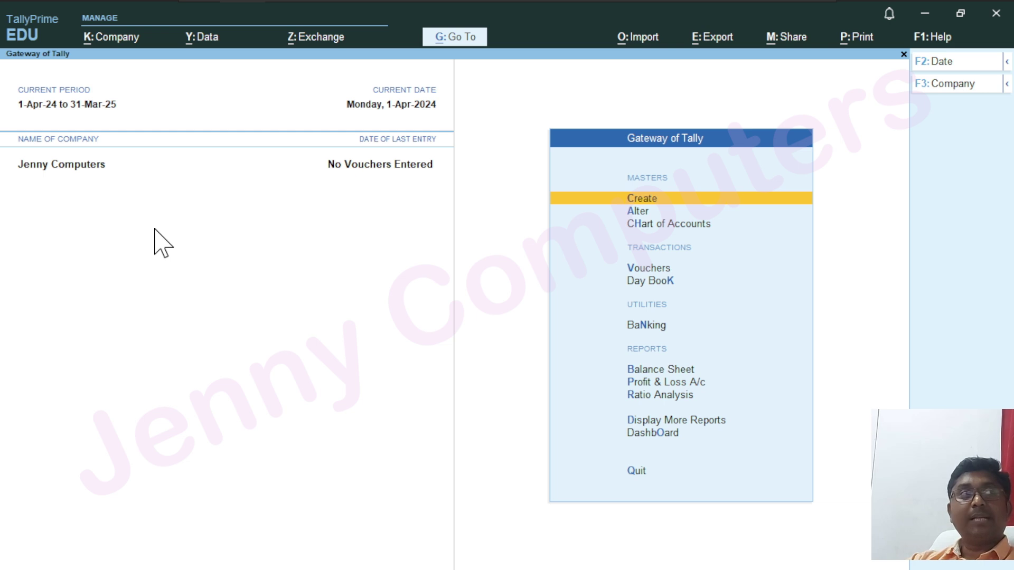
Reload ABC Company from C:\Users\Public\TallyPrime\data through Company > Select
{"action": "left_click", "coordinate": [104, 43]}
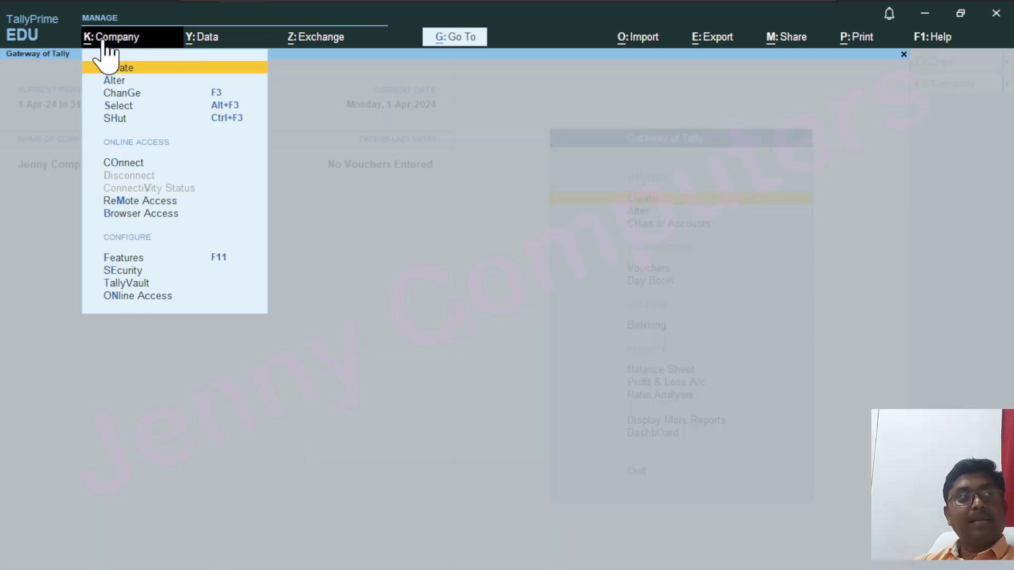
{"action": "key", "text": "Down"}
{"action": "key", "text": "Down"}
{"action": "key", "text": "Down"}
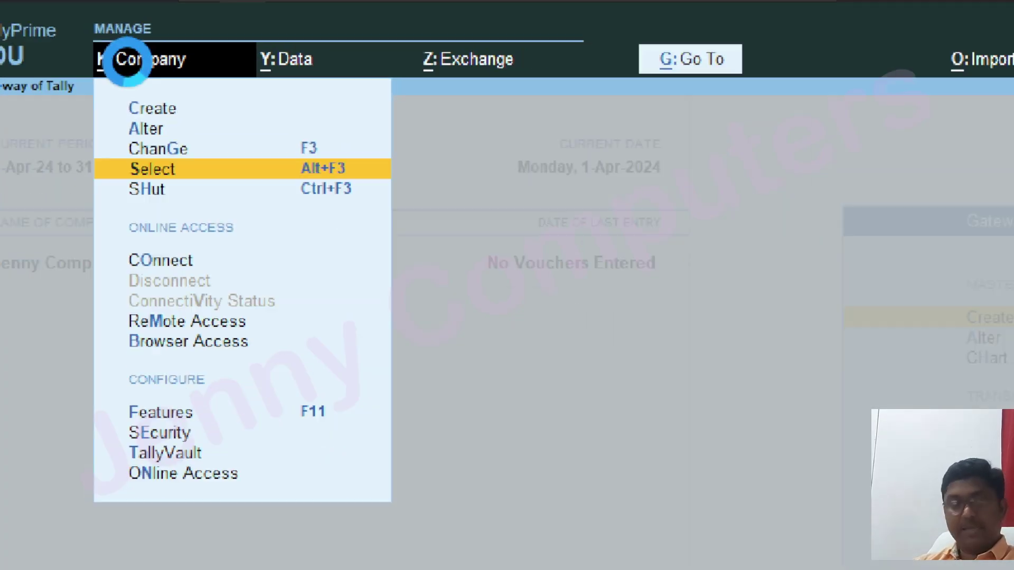
{"action": "key", "text": "Return"}
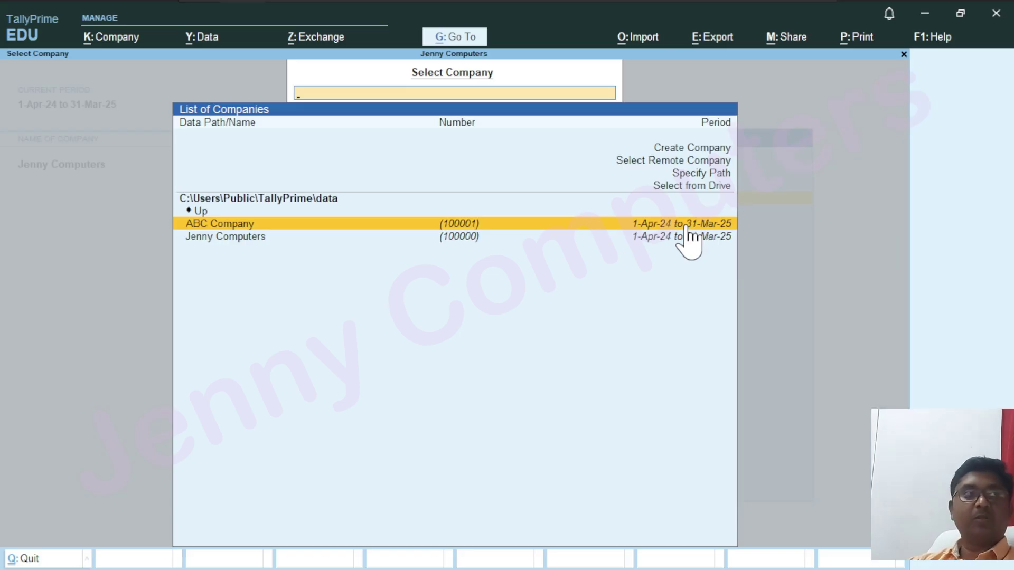
{"action": "left_click", "coordinate": [687, 226]}
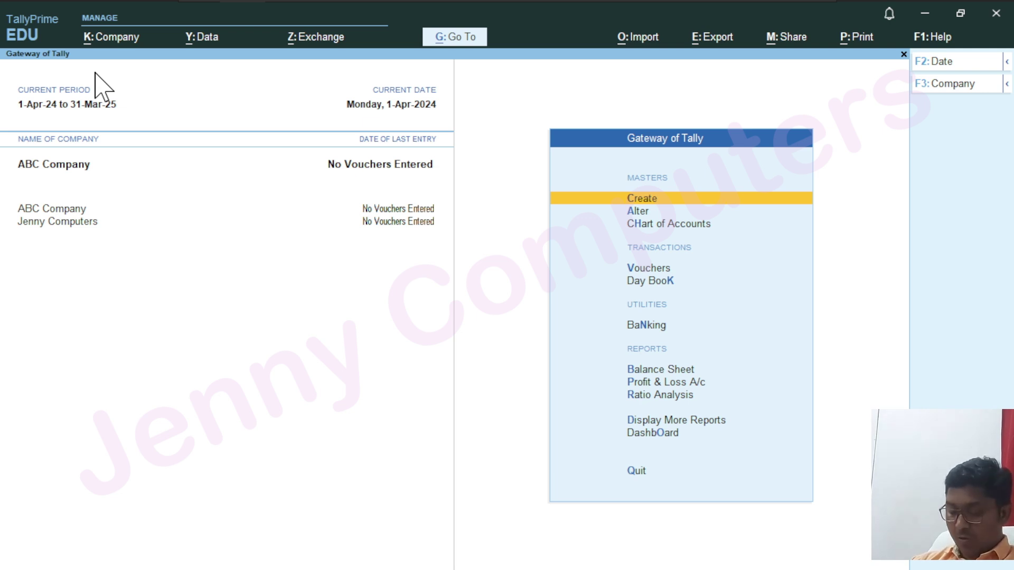
Delete ABC Company from Company Alteration with Alt+D, answering Yes to both confirmations
{"action": "key", "text": "alt+k"}
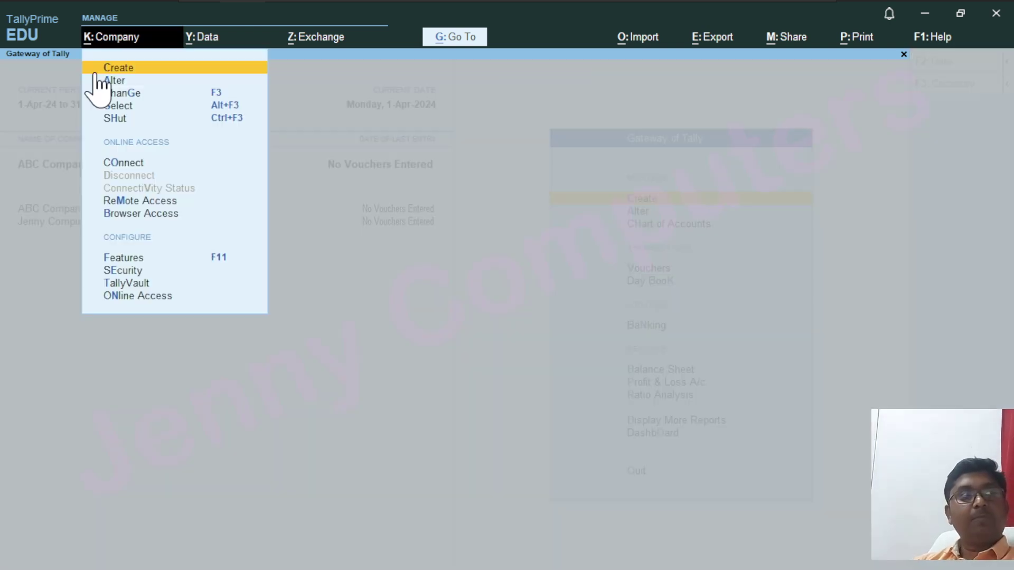
{"action": "key", "text": "Down"}
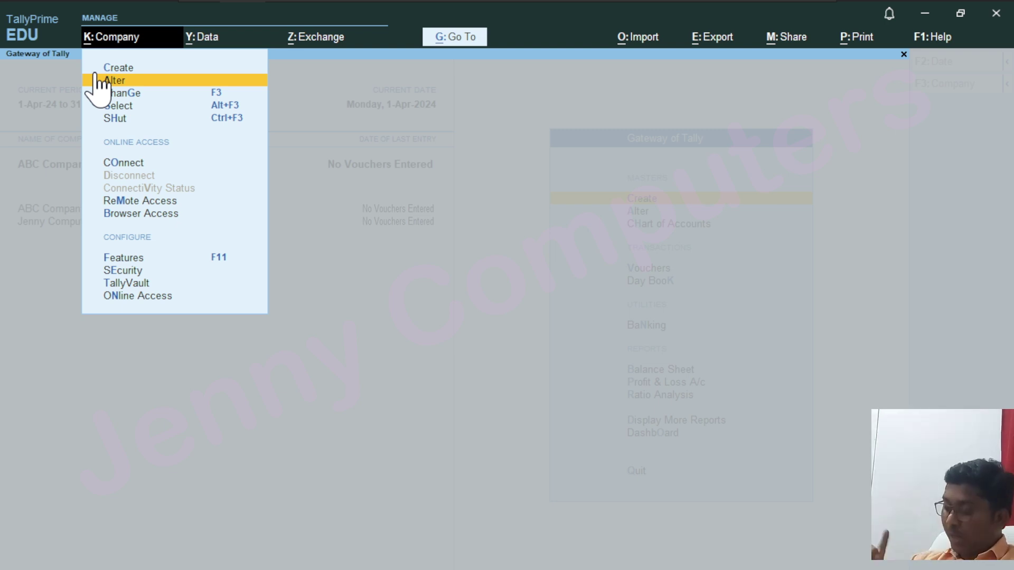
{"action": "key", "text": "Return"}
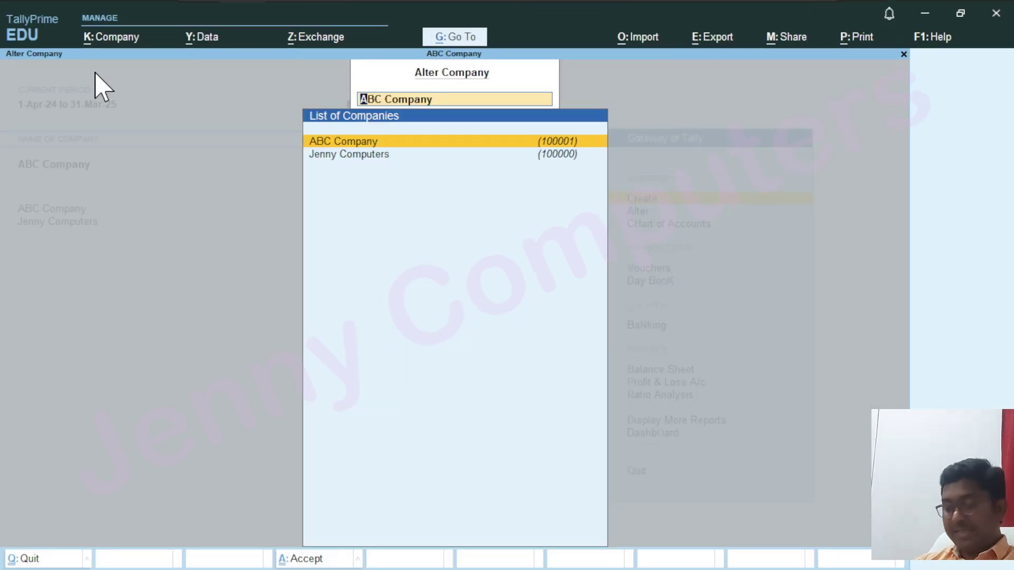
{"action": "key", "text": "Return"}
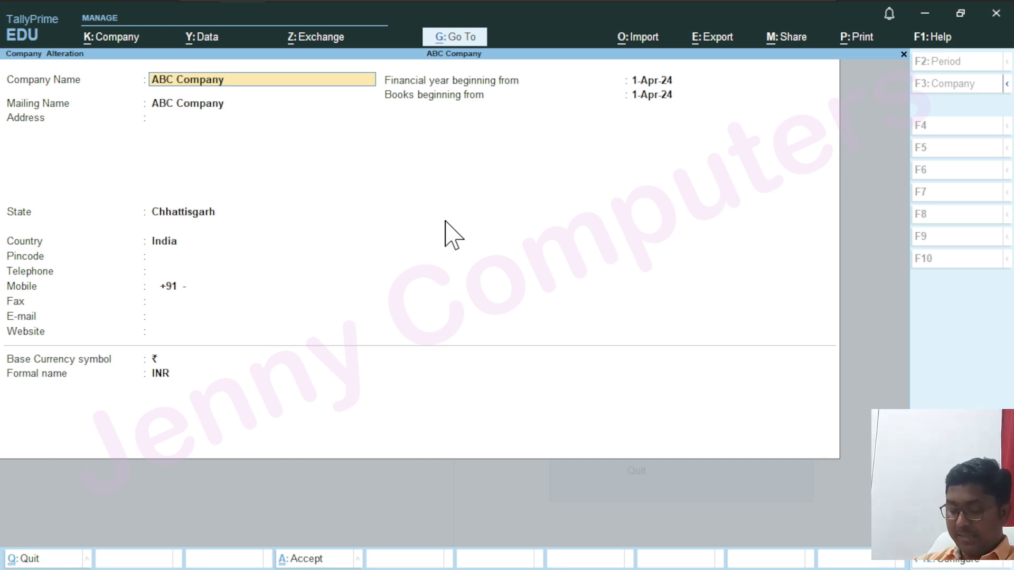
{"action": "key", "text": "alt+d"}
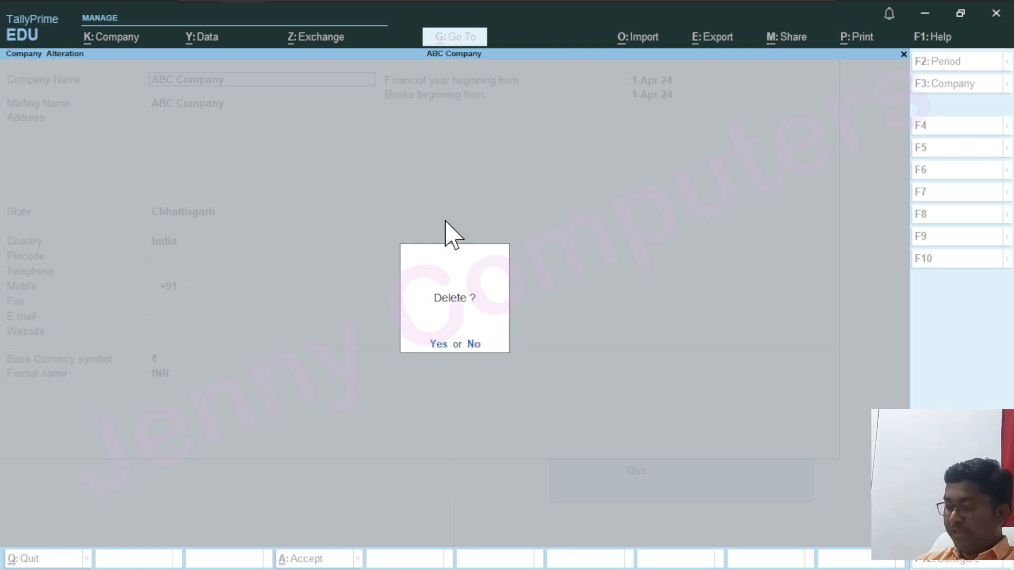
{"action": "key", "text": "y"}
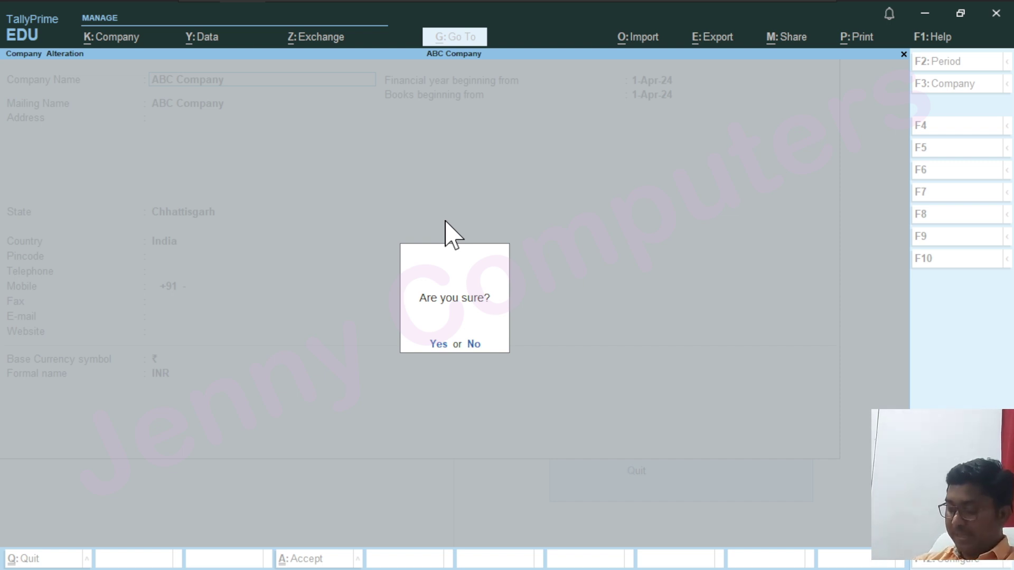
{"action": "key", "text": "y"}
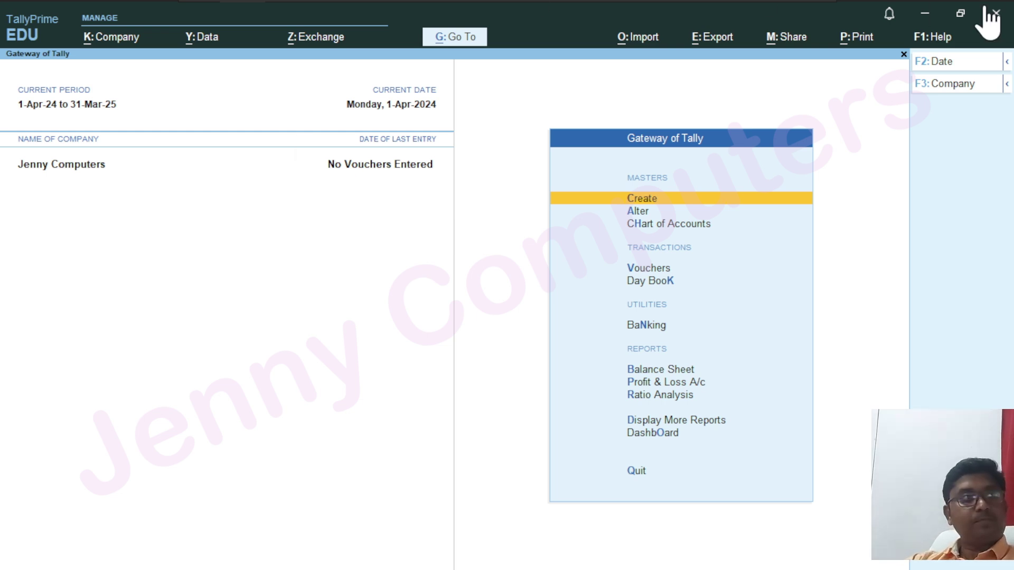
Minimize TallyPrime and browse This PC to C:\Users\Public\TallyPrime\data
{"action": "left_click", "coordinate": [961, 13]}
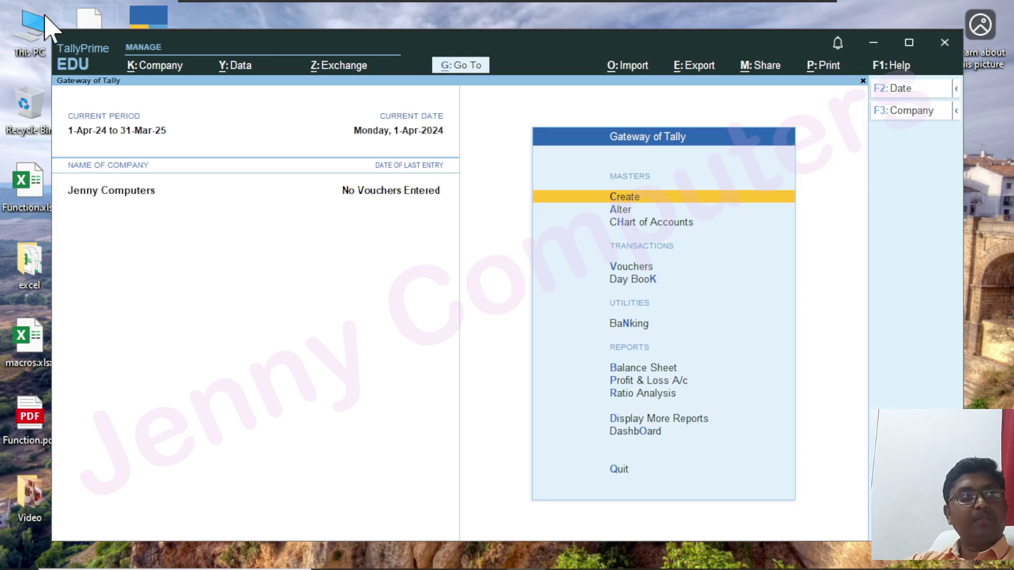
{"action": "left_click", "coordinate": [39, 24]}
{"action": "double_click", "coordinate": [40, 24]}
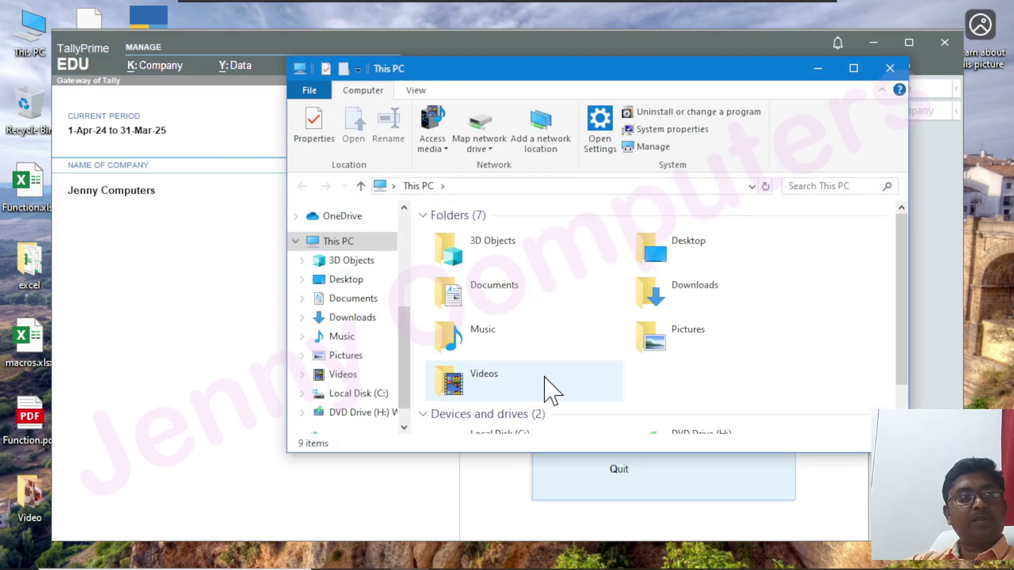
{"action": "double_click", "coordinate": [528, 417]}
{"action": "scroll", "coordinate": [616, 328], "scroll_direction": "down", "scroll_amount": 3}
{"action": "scroll", "coordinate": [616, 330], "scroll_direction": "up", "scroll_amount": 3}
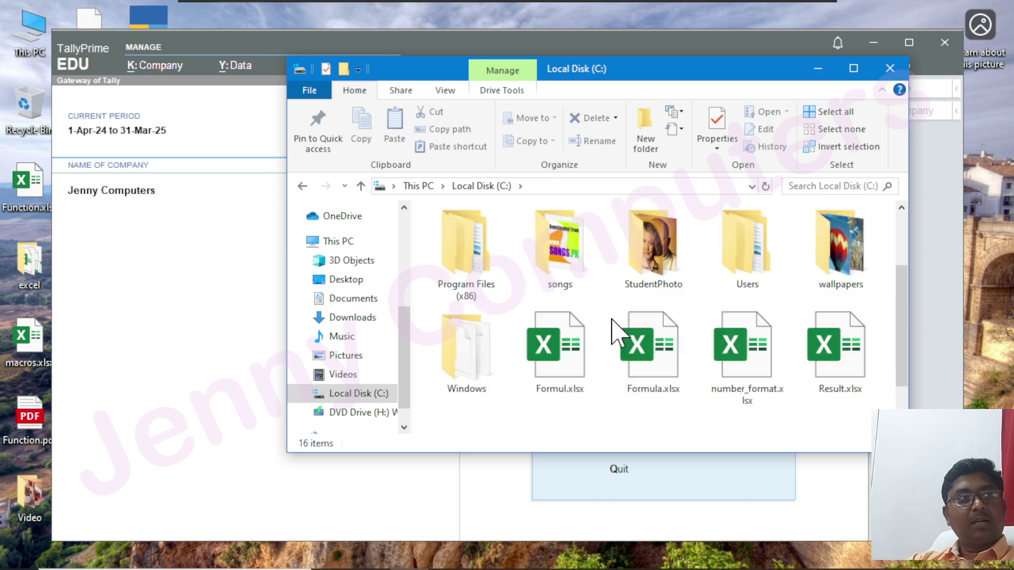
{"action": "double_click", "coordinate": [747, 272]}
{"action": "double_click", "coordinate": [475, 233]}
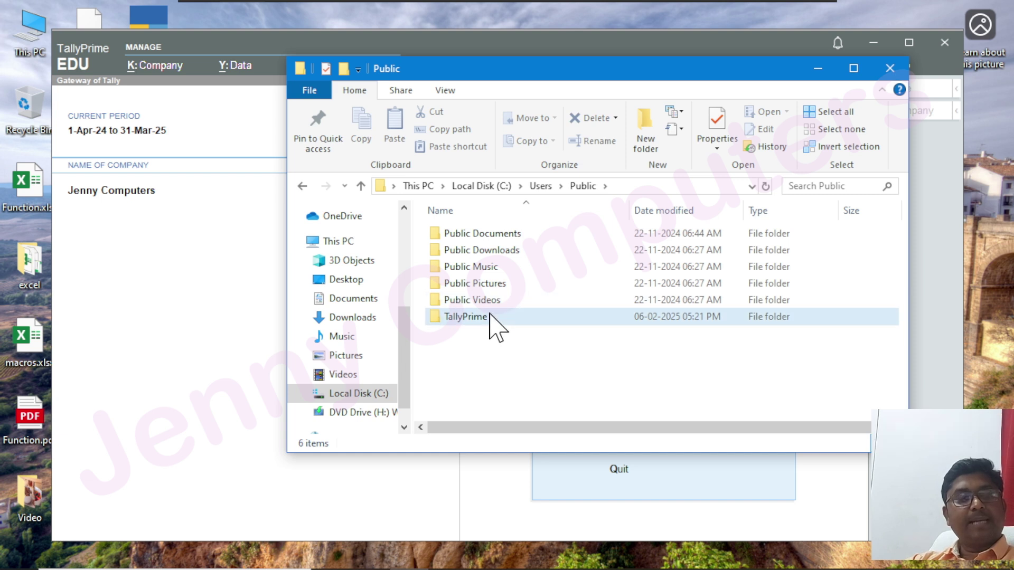
{"action": "double_click", "coordinate": [493, 321]}
{"action": "double_click", "coordinate": [467, 237]}
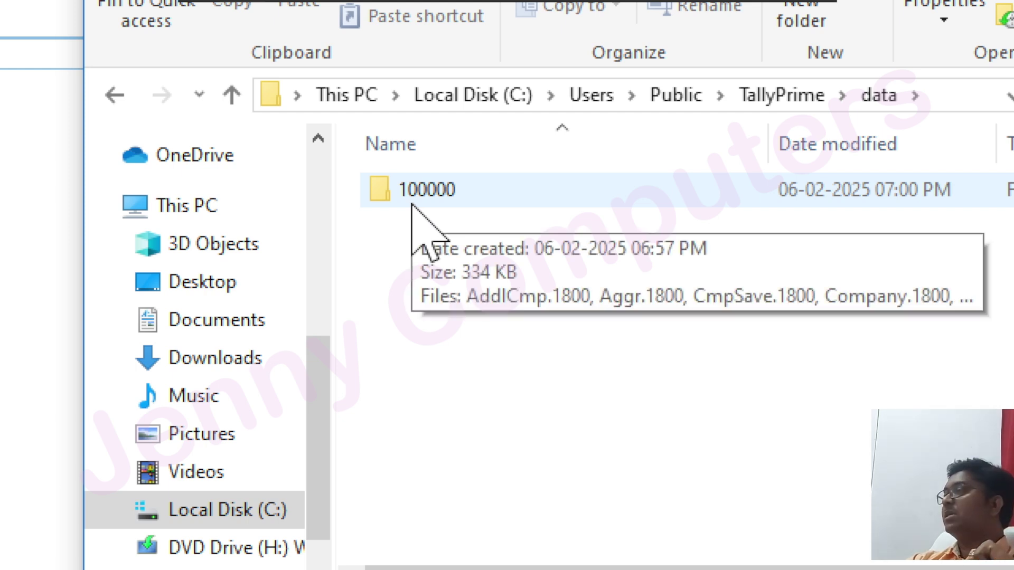
View the files in company folder 100000, return to data, and close Explorer
{"action": "double_click", "coordinate": [413, 204]}
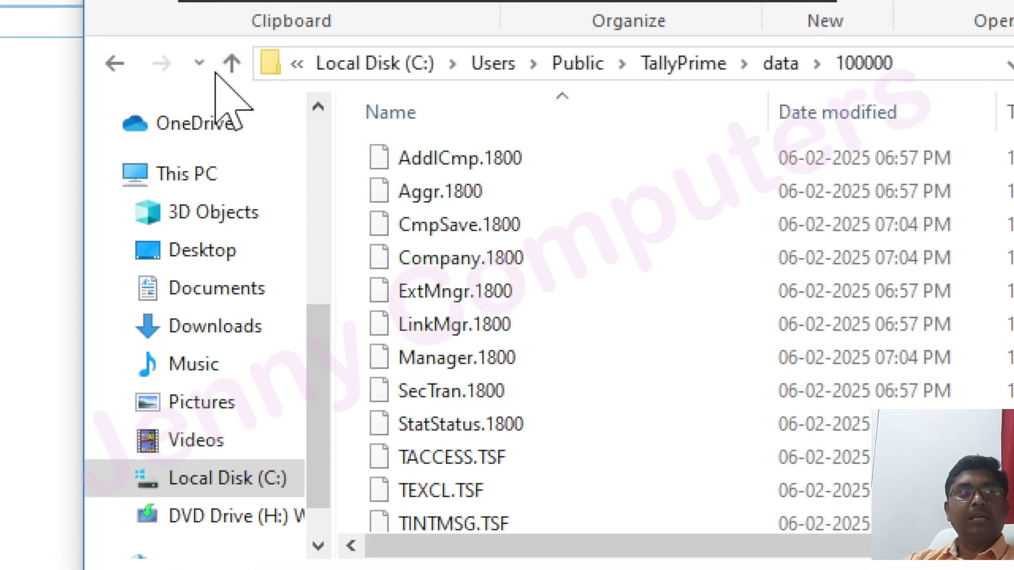
{"action": "left_click", "coordinate": [231, 0]}
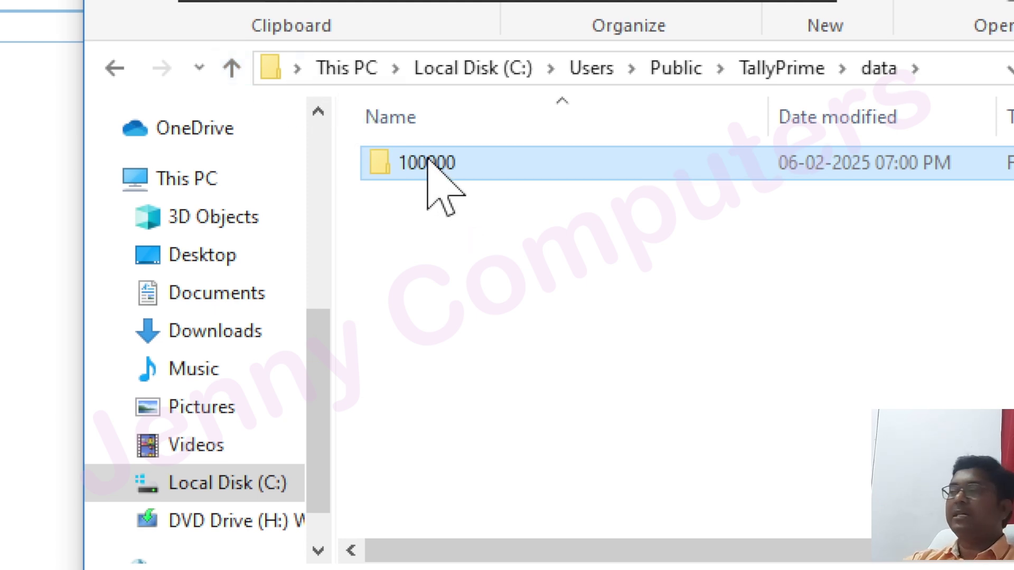
{"action": "mouse_move", "coordinate": [428, 161]}
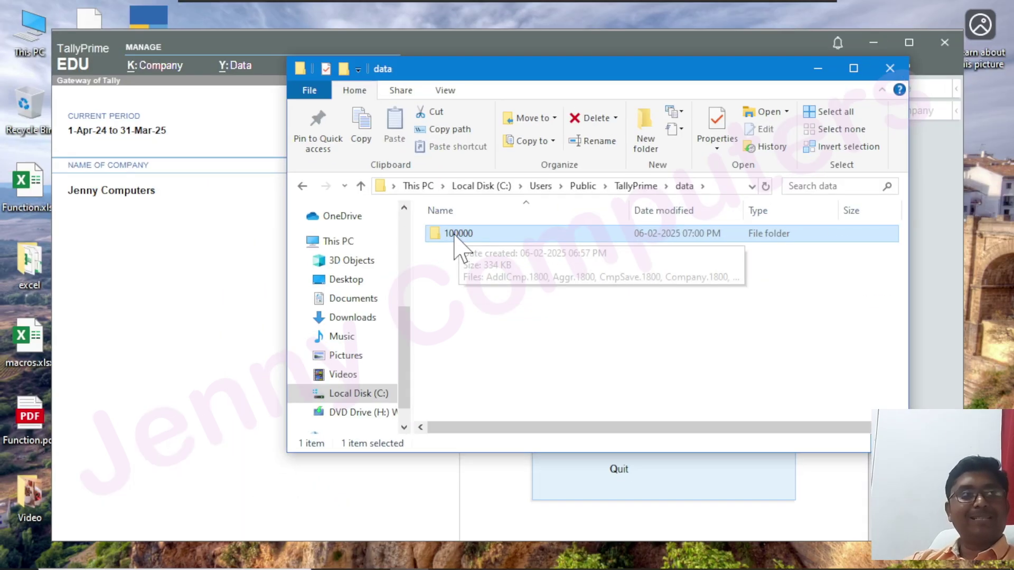
{"action": "left_click", "coordinate": [890, 69]}
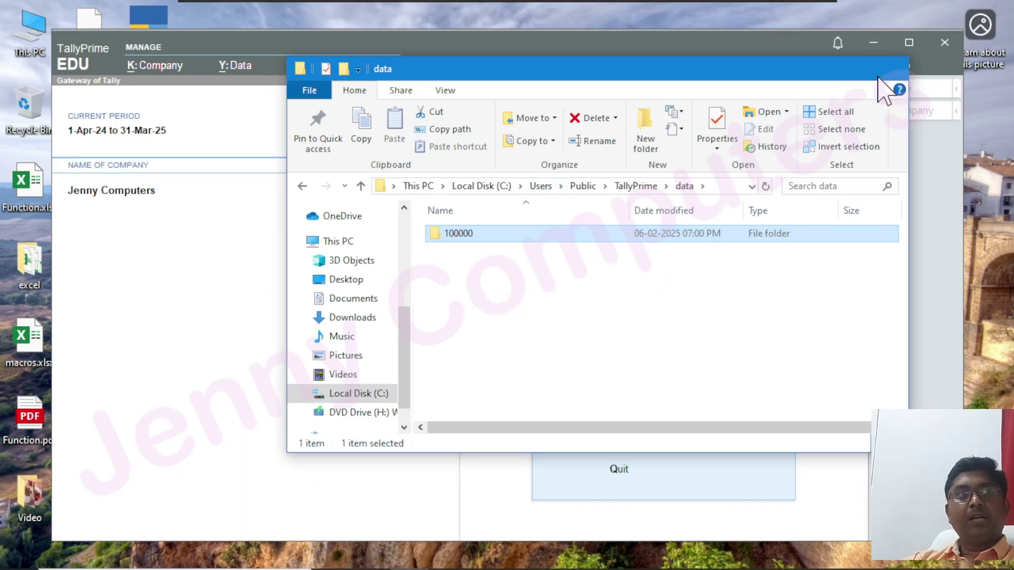
Maximize TallyPrime, then bring Tally.docx full-screen with ribbon set to Show tabs only, selecting the Tally Prime heading
{"action": "left_click", "coordinate": [909, 43]}
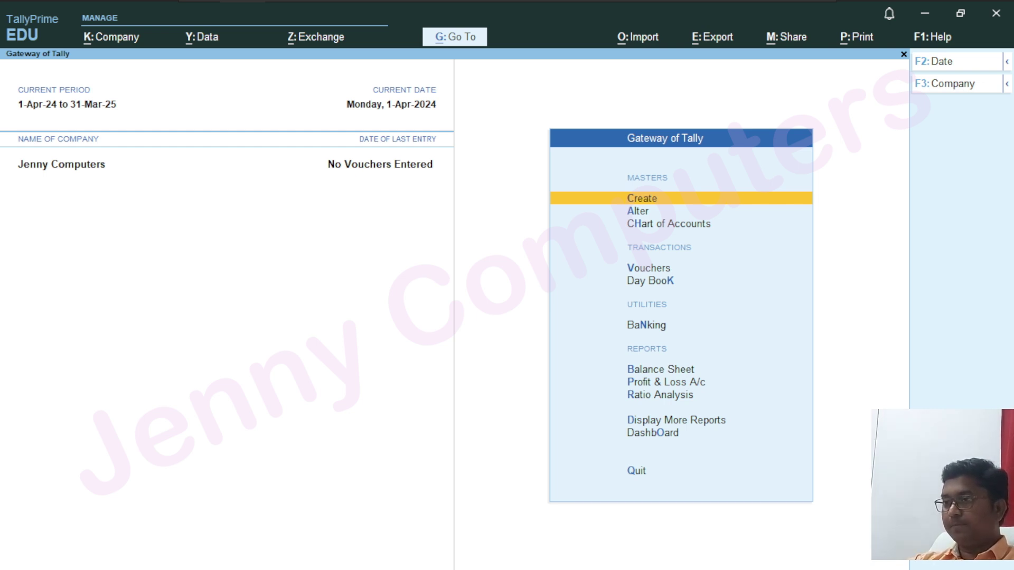
{"action": "key", "text": "alt+Tab"}
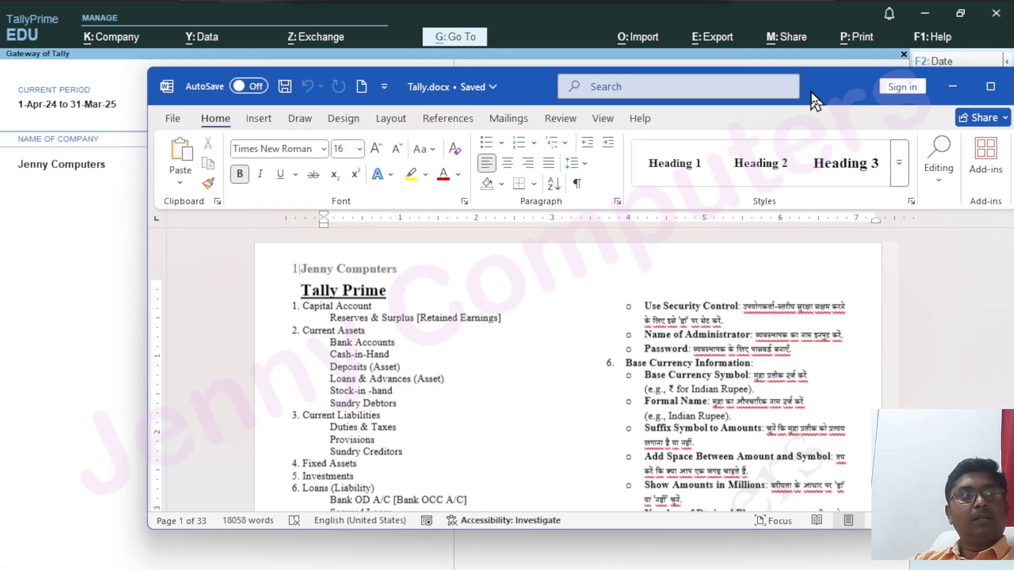
{"action": "double_click", "coordinate": [708, 97]}
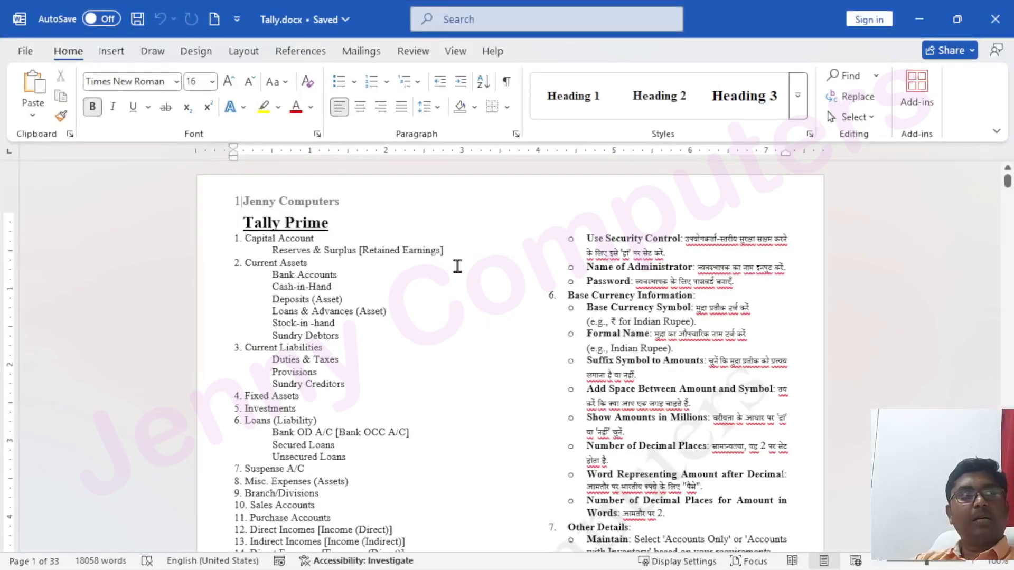
{"action": "scroll", "coordinate": [422, 270], "scroll_direction": "down", "scroll_amount": 1}
{"action": "left_click", "coordinate": [998, 132]}
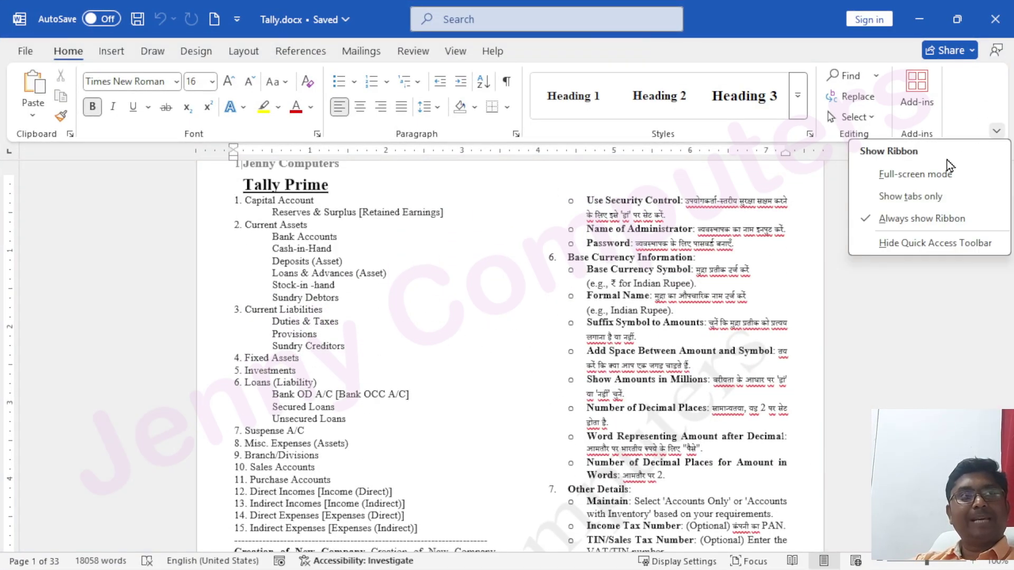
{"action": "left_click", "coordinate": [864, 192]}
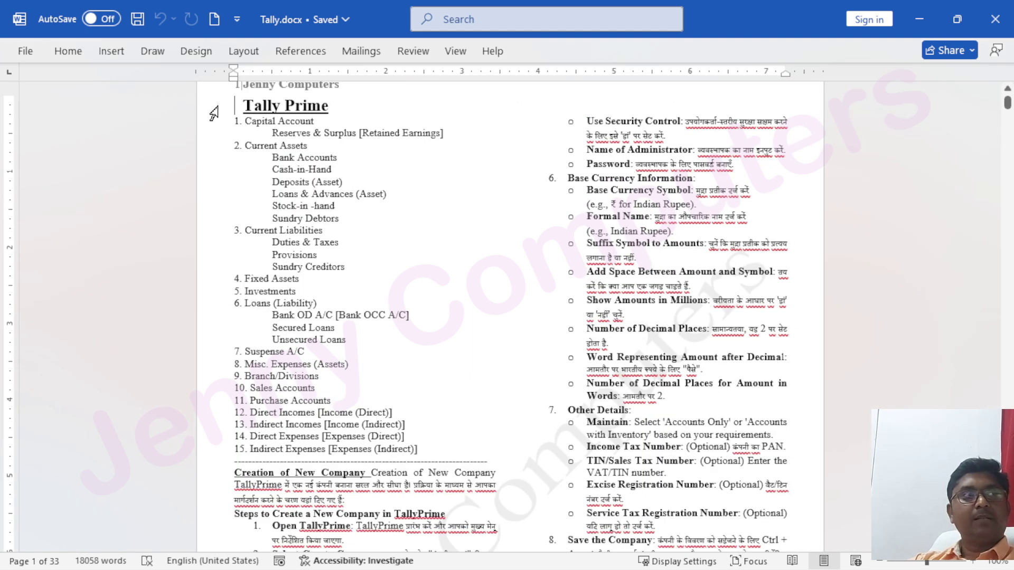
{"action": "triple_click", "coordinate": [266, 108]}
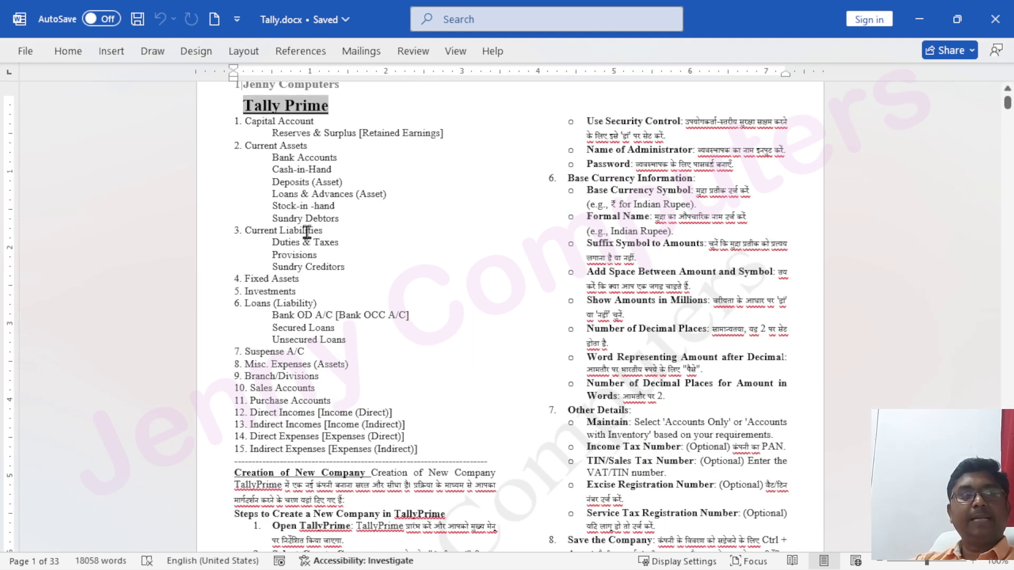
{"action": "scroll", "coordinate": [263, 255], "scroll_direction": "up", "scroll_amount": 3, "text": "ctrl"}
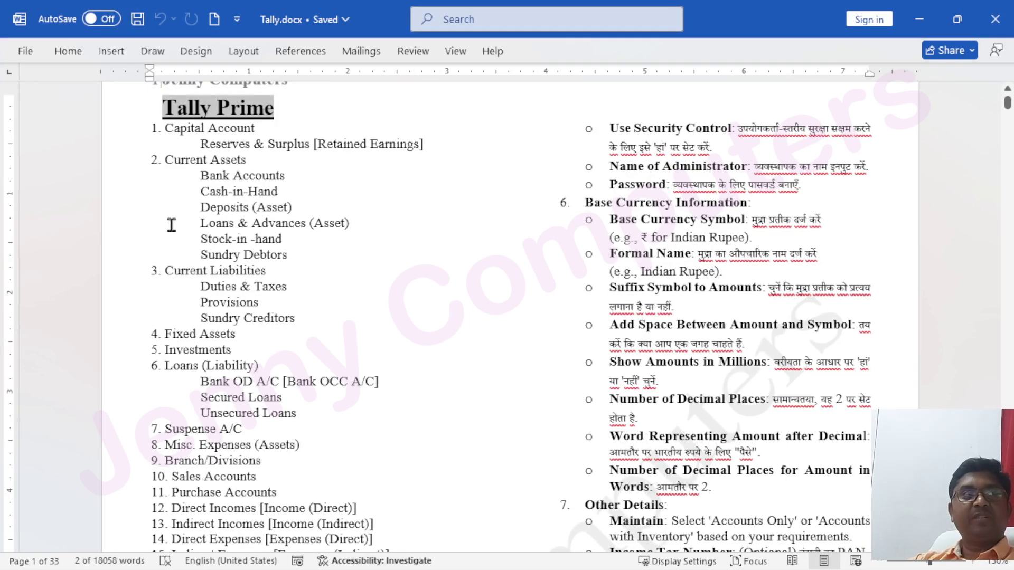
{"action": "scroll", "coordinate": [166, 285], "scroll_direction": "down", "scroll_amount": 1}
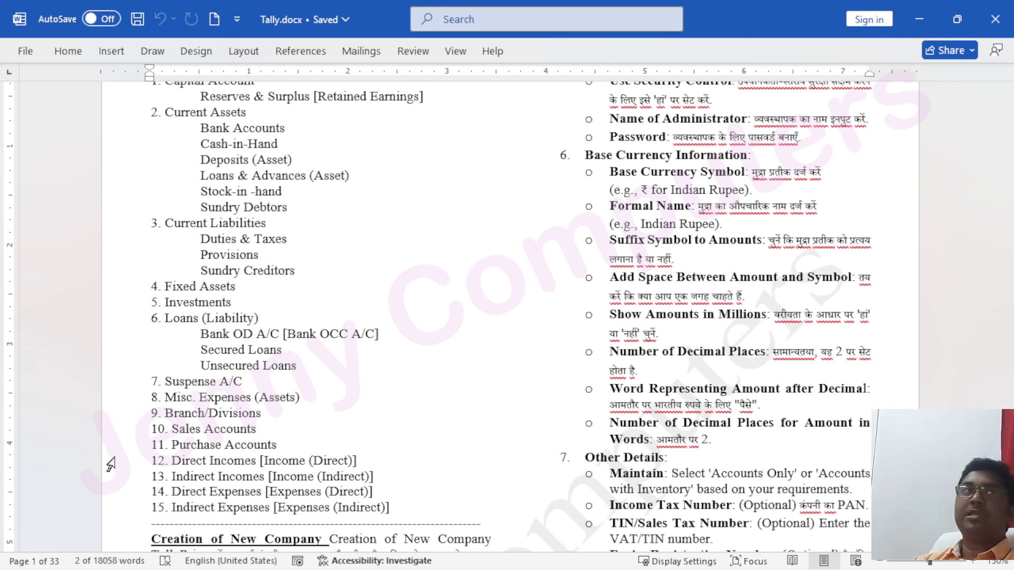
Highlight the Reserves & Surplus line and Current Assets items, then restore and drag Word aside
{"action": "scroll", "coordinate": [216, 291], "scroll_direction": "up", "scroll_amount": 1}
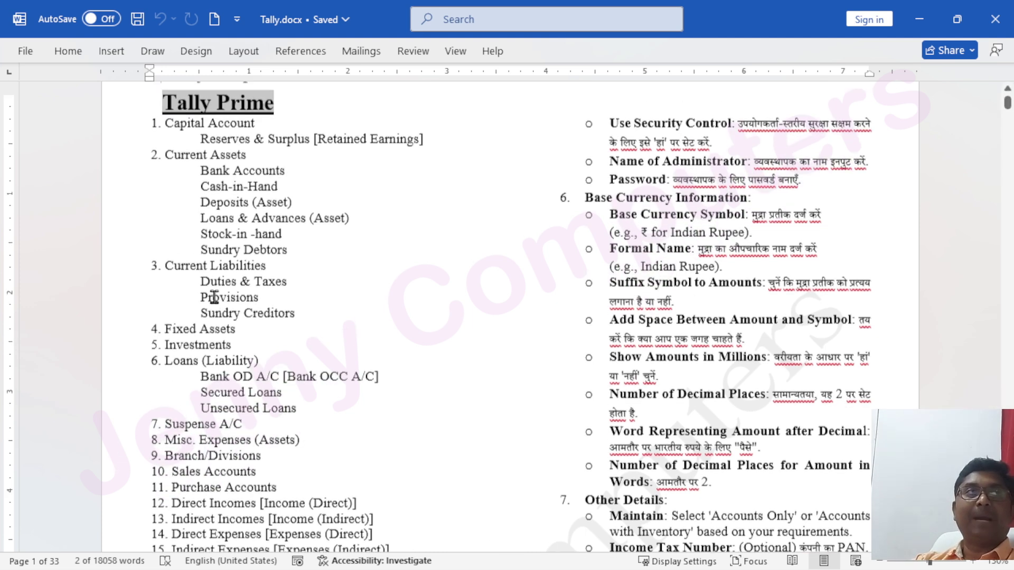
{"action": "left_click_drag", "start_coordinate": [199, 143], "coordinate": [426, 142]}
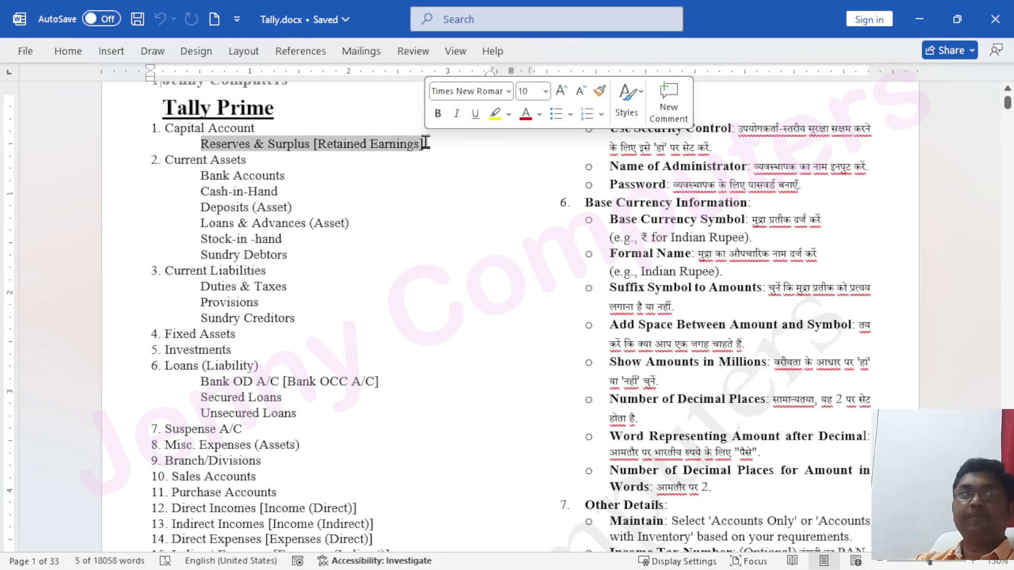
{"action": "left_click_drag", "start_coordinate": [201, 177], "coordinate": [303, 256]}
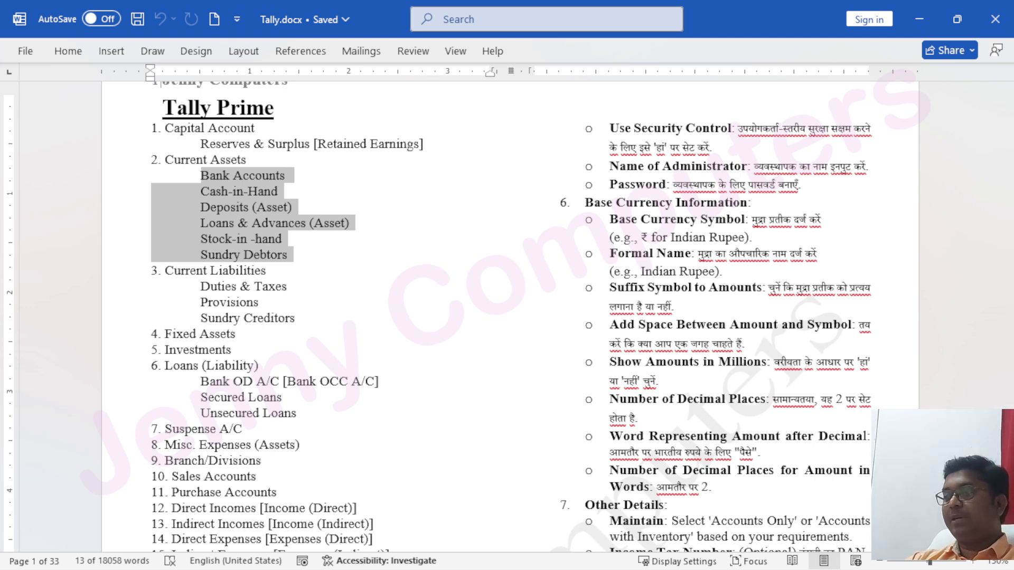
{"action": "left_click_drag", "start_coordinate": [837, 28], "coordinate": [0, 174]}
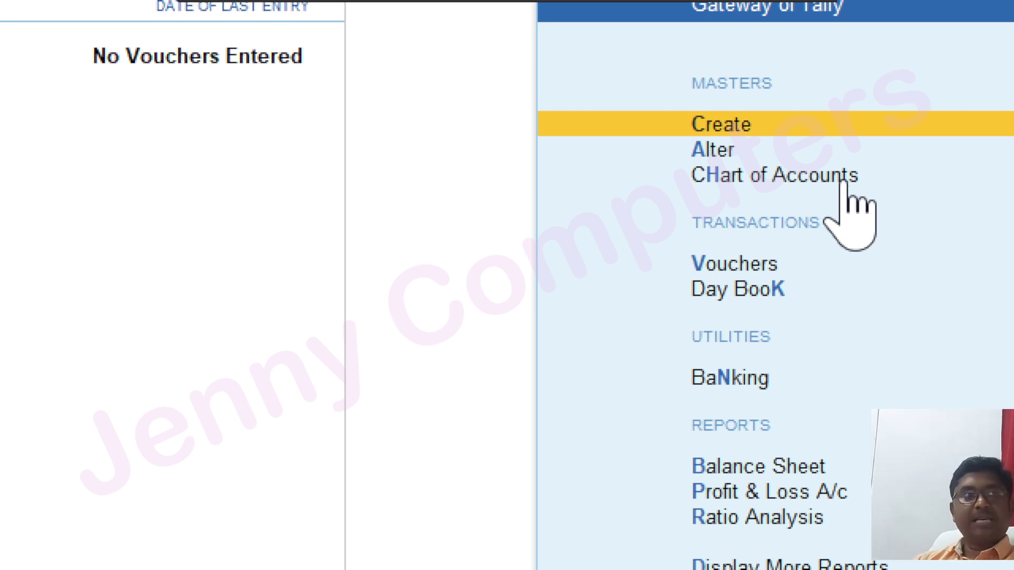
Open Chart of Accounts > Groups to list Jenny Computers' 28 default groups
{"action": "left_click", "coordinate": [844, 181]}
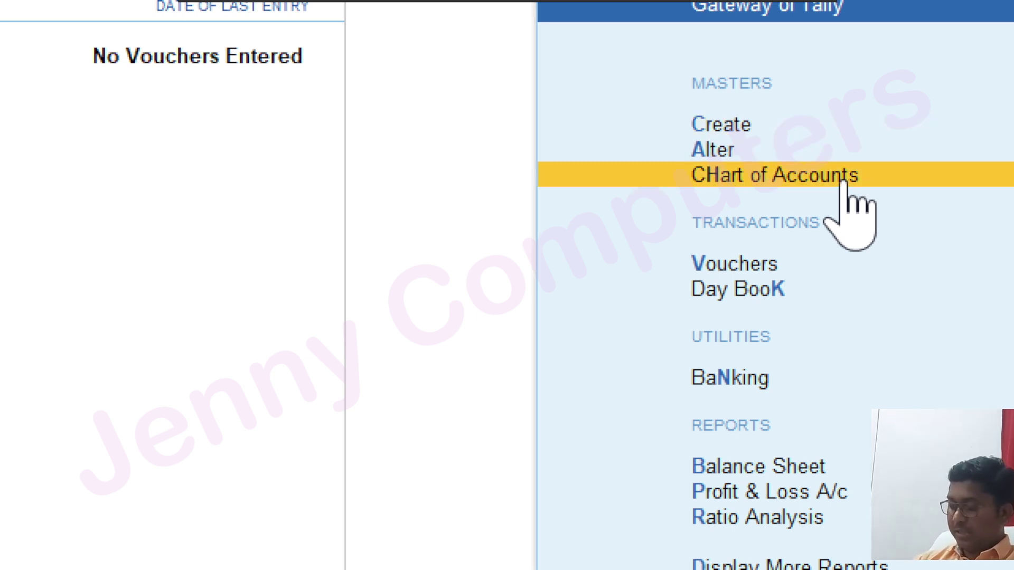
{"action": "left_click", "coordinate": [843, 180]}
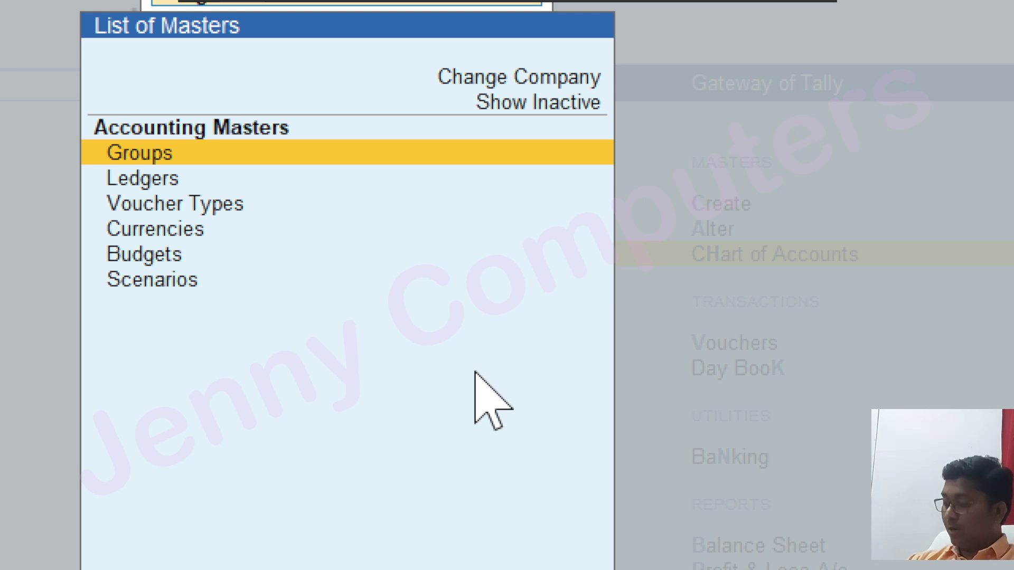
{"action": "key", "text": "Return"}
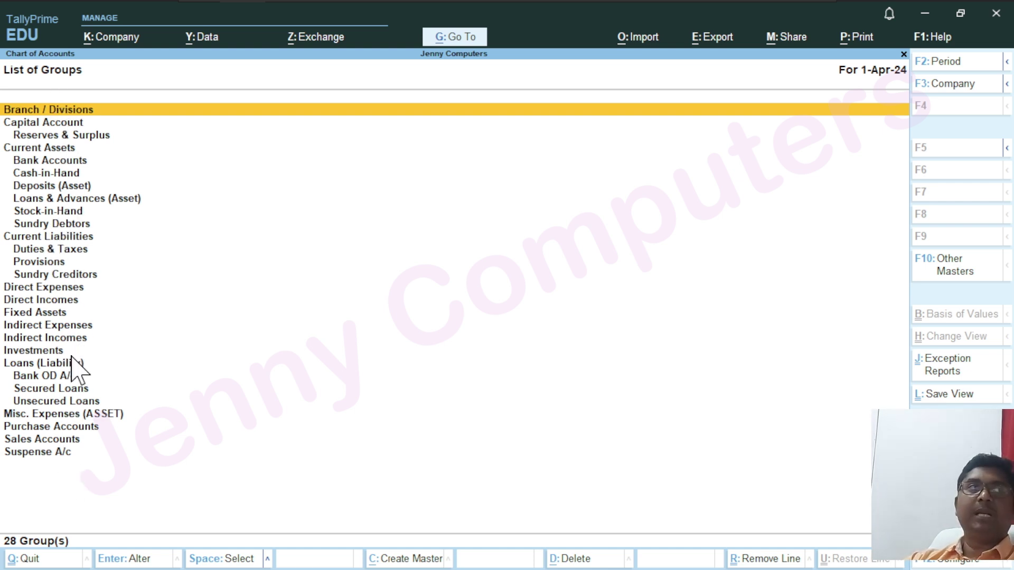
{"action": "key", "text": "ctrl"}
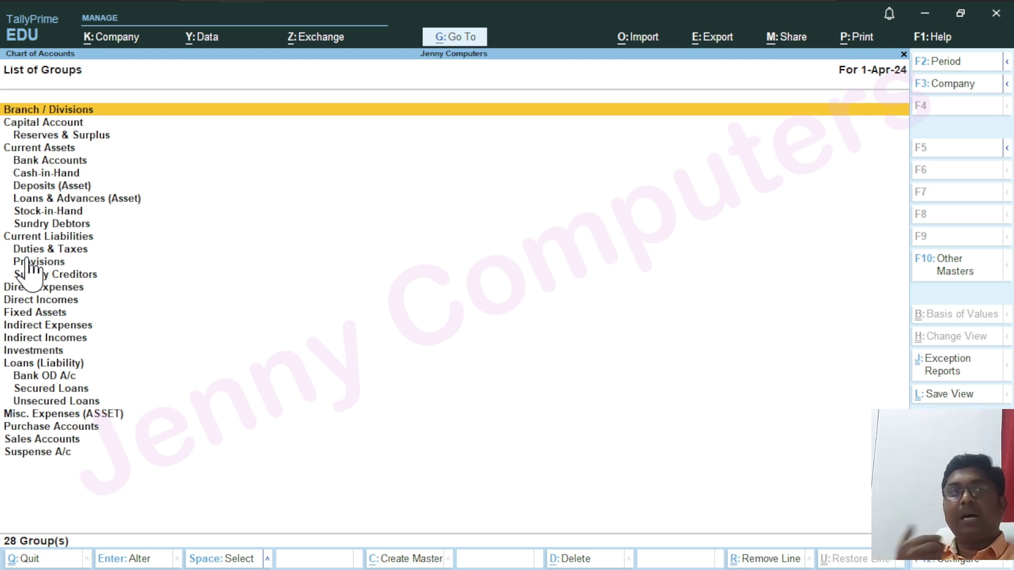
Return to List of Masters and open Ledgers, showing Cash and Profit & Loss A/c
{"action": "key", "text": "Escape"}
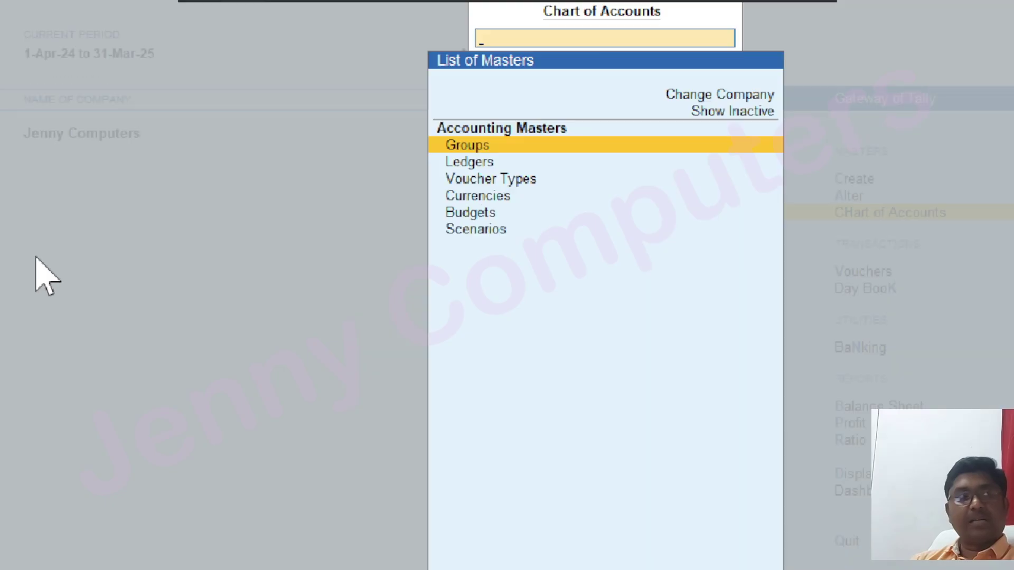
{"action": "key", "text": "Down"}
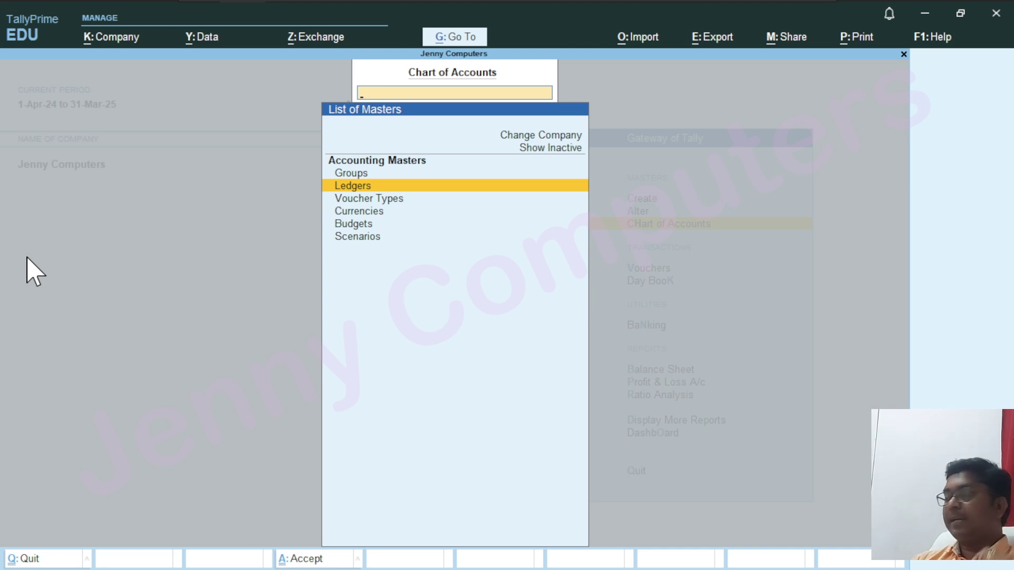
{"action": "key", "text": "Return"}
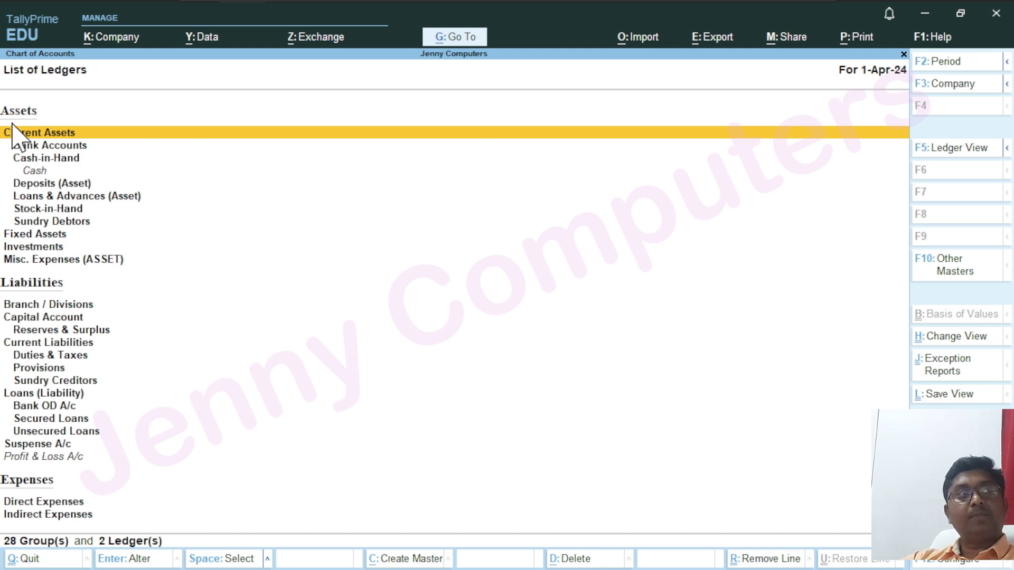
{"action": "key", "text": "ctrl+1"}
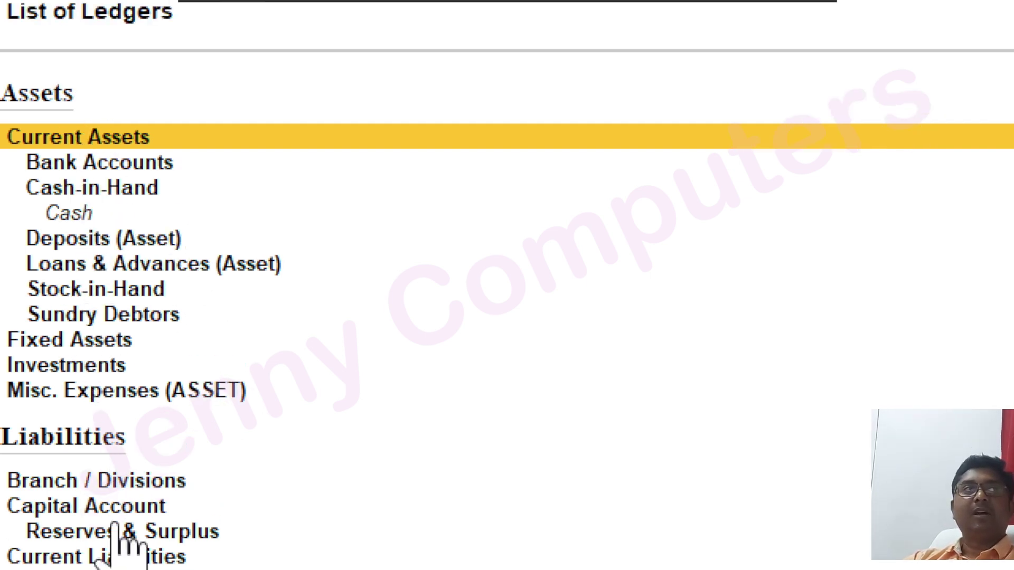
{"action": "scroll", "coordinate": [138, 523], "scroll_direction": "down", "scroll_amount": 5}
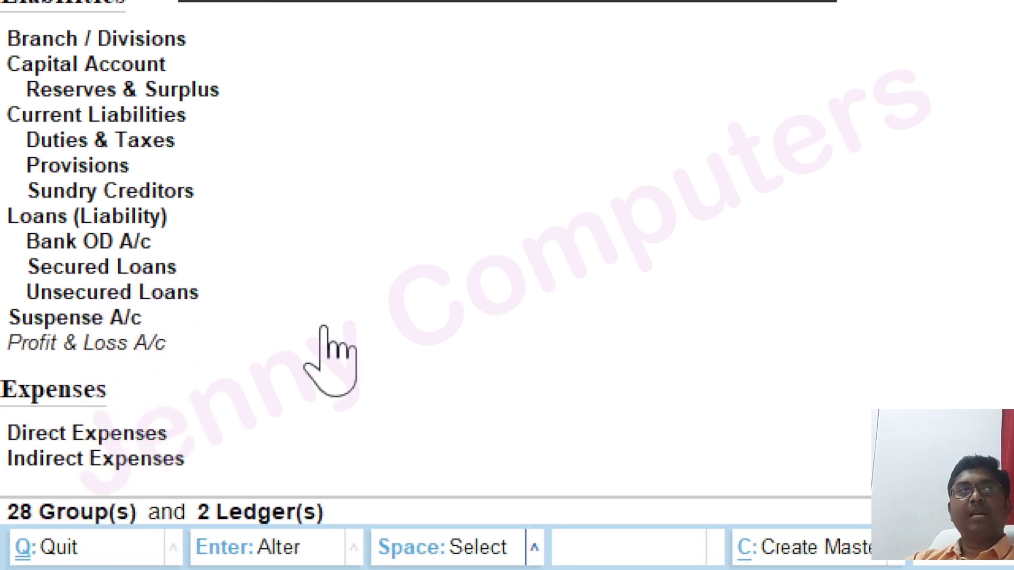
{"action": "left_click", "coordinate": [366, 305]}
{"action": "key", "text": "Down"}
{"action": "key", "text": "Down"}
{"action": "key", "text": "Down"}
{"action": "key", "text": "Down"}
{"action": "key", "text": "Down"}
{"action": "key", "text": "Down"}
{"action": "key", "text": "Down"}
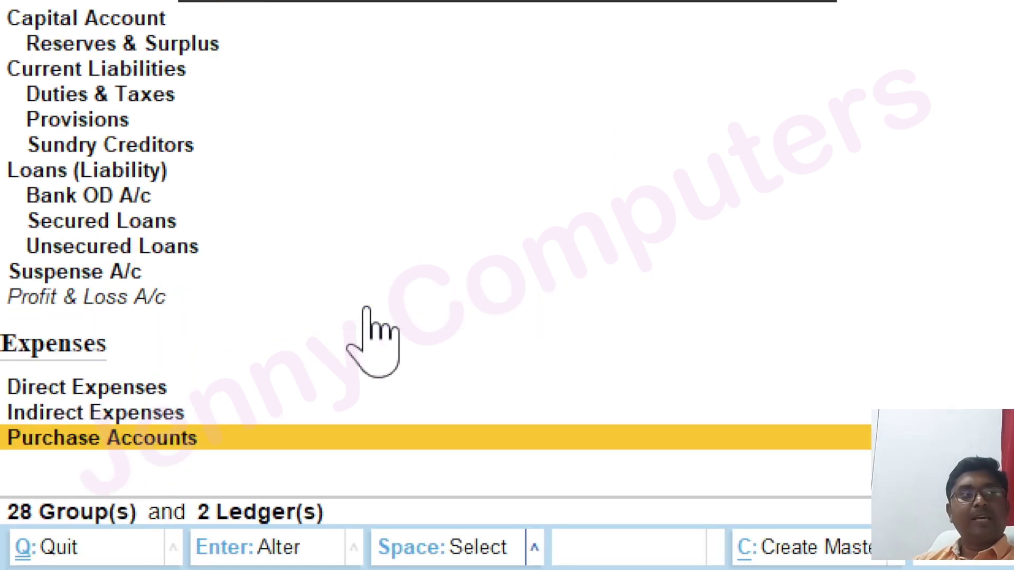
{"action": "key", "text": "Down"}
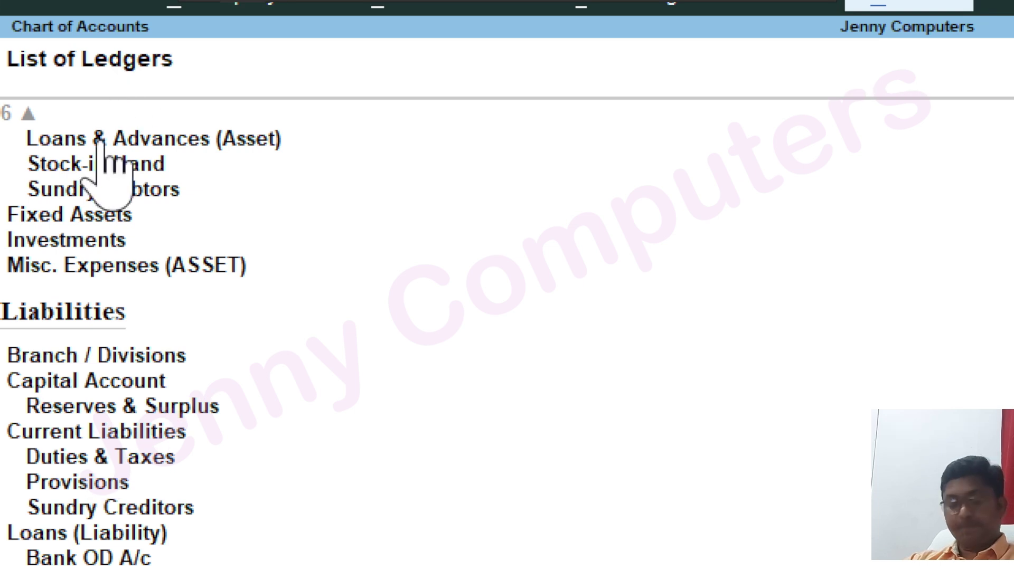
{"action": "scroll", "coordinate": [99, 88], "scroll_direction": "up", "scroll_amount": 2}
{"action": "scroll", "coordinate": [99, 140], "scroll_direction": "up", "scroll_amount": 4}
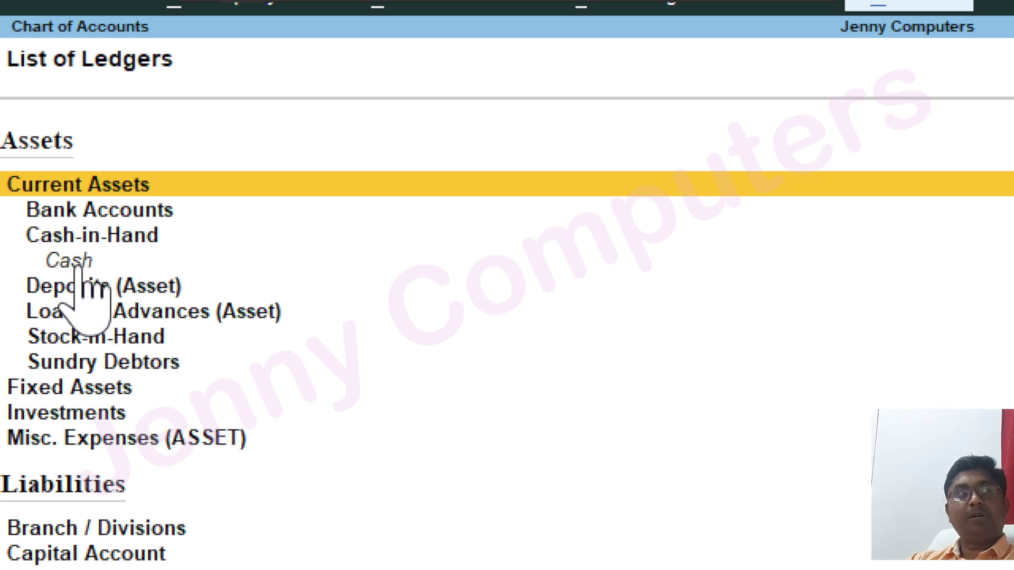
{"action": "left_click", "coordinate": [82, 264]}
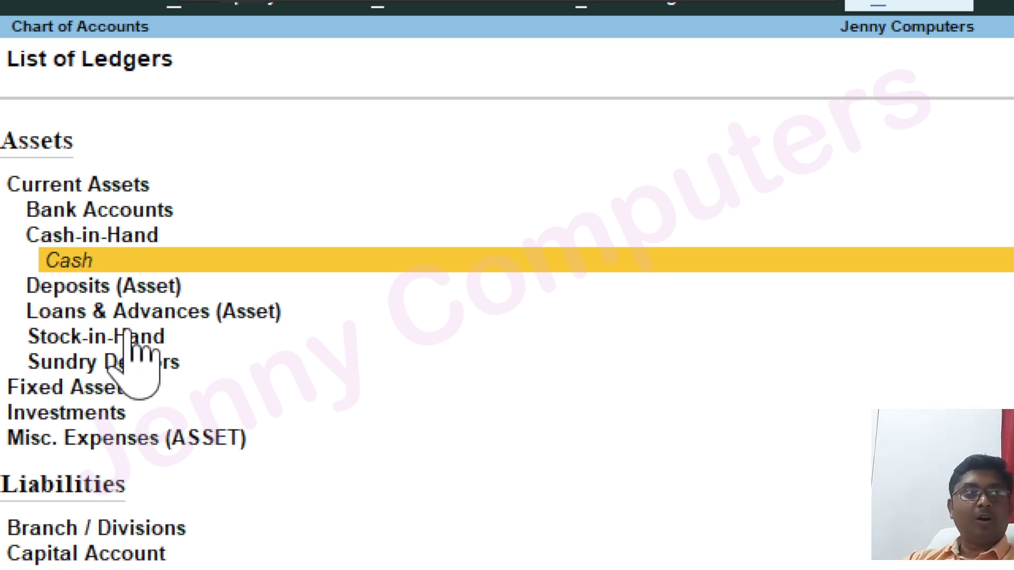
{"action": "key", "text": "Down"}
{"action": "key", "text": "Down"}
{"action": "key", "text": "Down"}
{"action": "key", "text": "Down"}
{"action": "key", "text": "Down"}
{"action": "key", "text": "Down"}
{"action": "key", "text": "Down"}
{"action": "key", "text": "Down"}
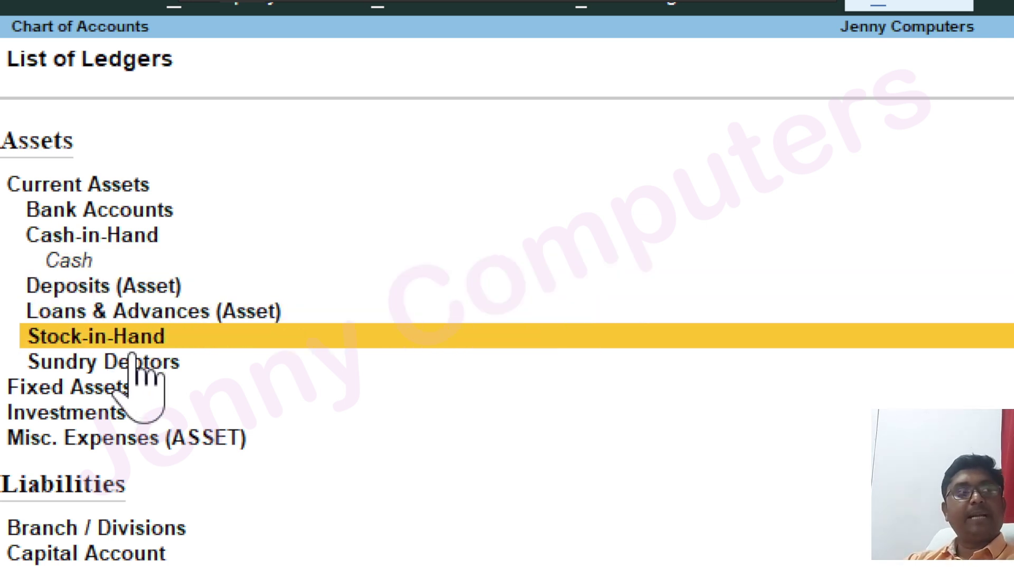
{"action": "key", "text": "Down"}
{"action": "key", "text": "Down"}
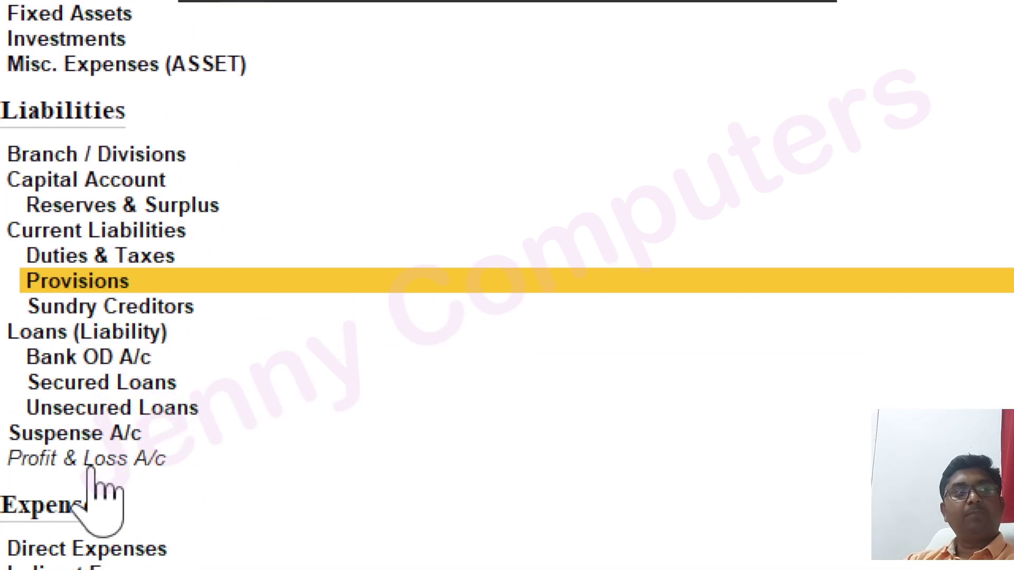
{"action": "left_click", "coordinate": [69, 459]}
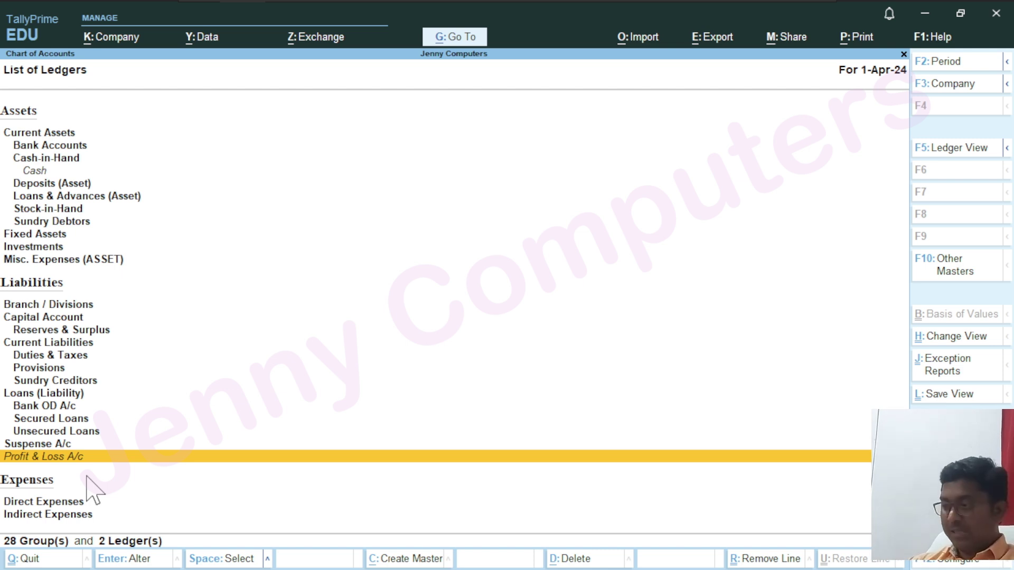
Drag the Word notes over TallyPrime and maximize them to full screen
{"action": "left_click_drag", "start_coordinate": [1, 295], "coordinate": [612, 113]}
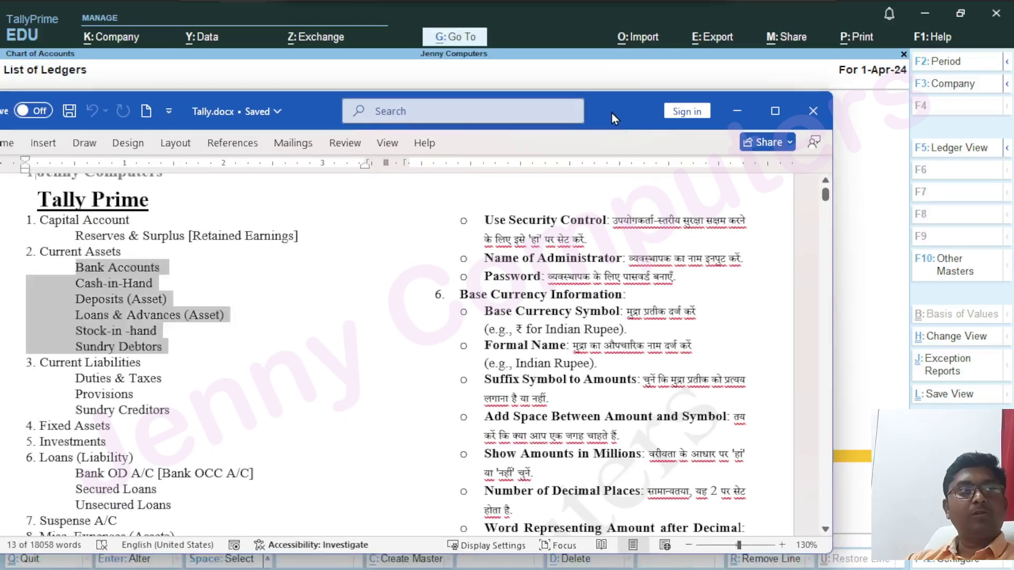
{"action": "double_click", "coordinate": [611, 113]}
{"action": "scroll", "coordinate": [168, 254], "scroll_direction": "up", "scroll_amount": 8, "text": "ctrl"}
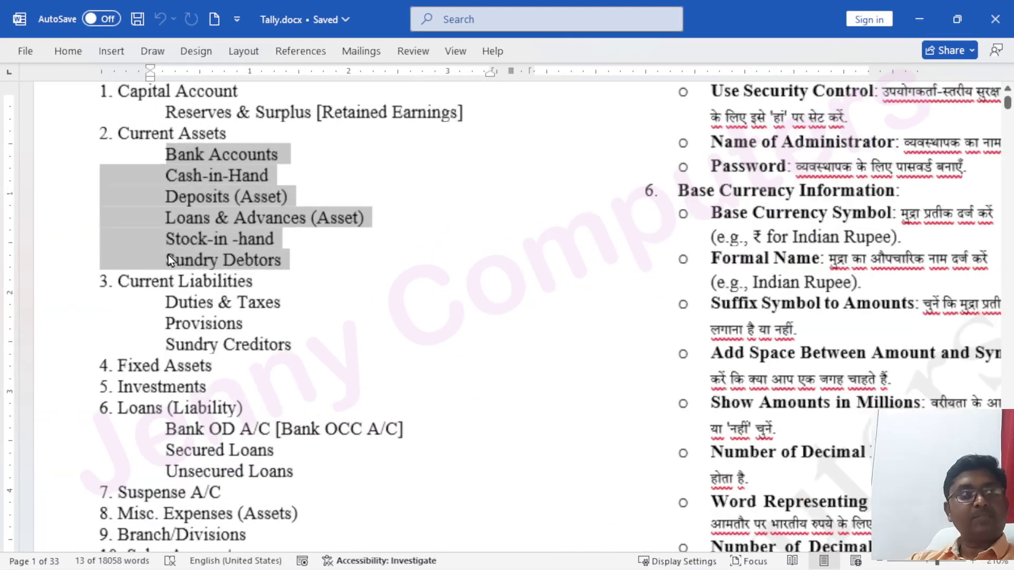
{"action": "scroll", "coordinate": [168, 255], "scroll_direction": "up", "scroll_amount": 10, "text": "ctrl"}
{"action": "left_click_drag", "start_coordinate": [200, 540], "coordinate": [147, 538]}
{"action": "scroll", "coordinate": [328, 391], "scroll_direction": "up", "scroll_amount": 6}
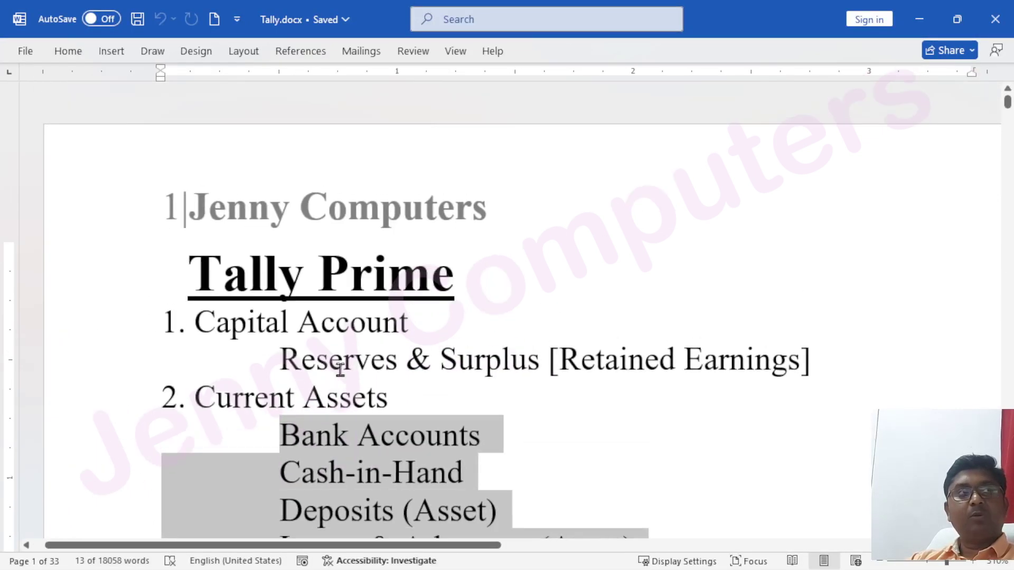
{"action": "scroll", "coordinate": [340, 370], "scroll_direction": "down", "scroll_amount": 3}
Select the Capital Account heading and the Reserves & Surplus [Retained Earnings] line in the notes
{"action": "left_click", "coordinate": [196, 216]}
{"action": "left_click_drag", "start_coordinate": [202, 210], "coordinate": [421, 208]}
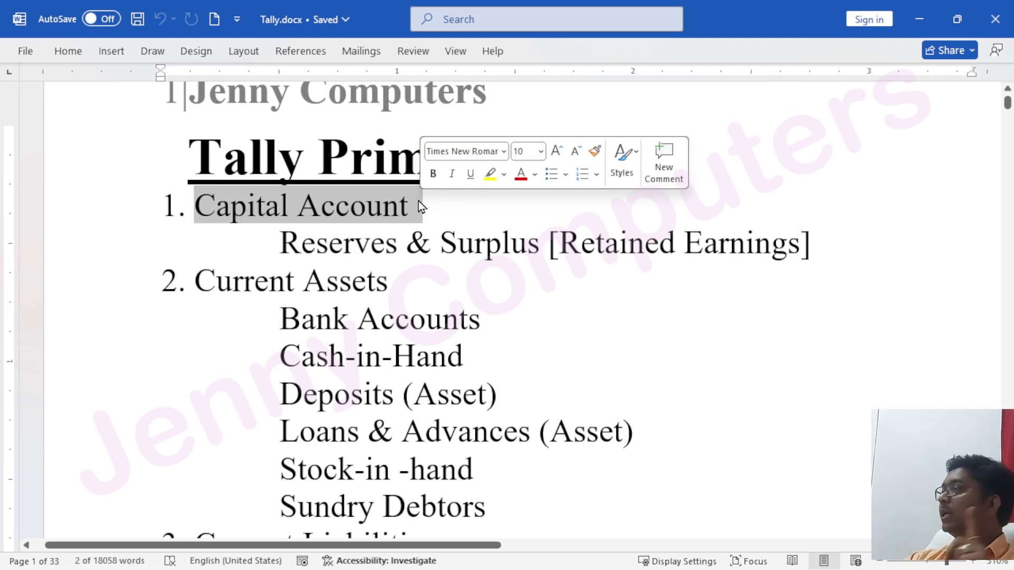
{"action": "left_click", "coordinate": [286, 207]}
{"action": "left_click_drag", "start_coordinate": [297, 208], "coordinate": [381, 235]}
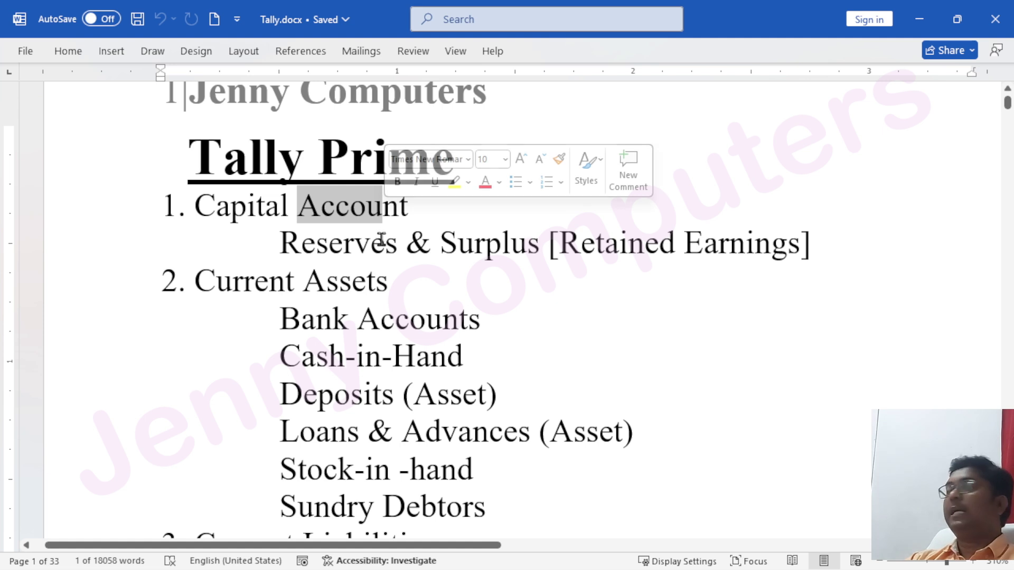
{"action": "left_click_drag", "start_coordinate": [285, 244], "coordinate": [831, 236]}
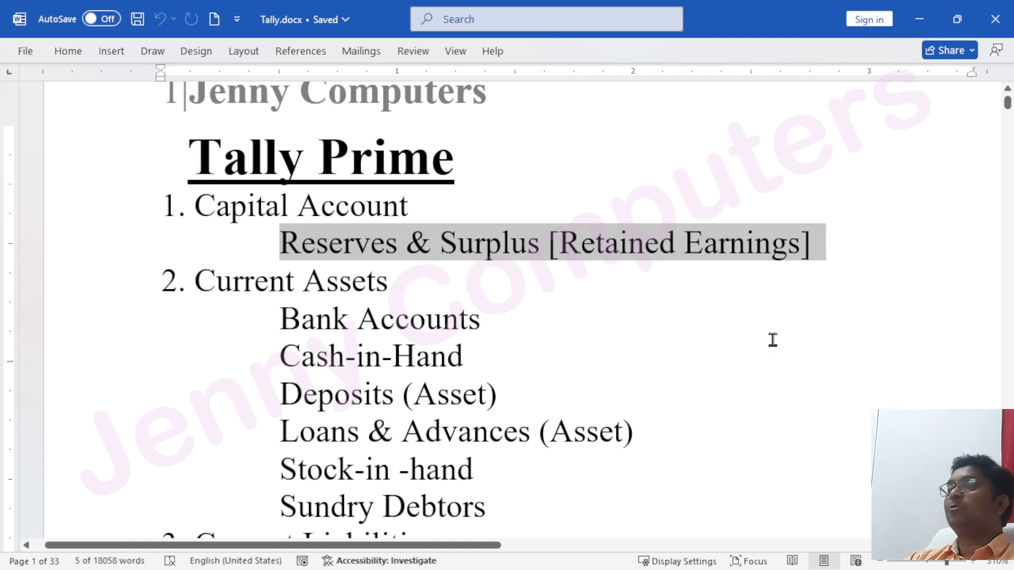